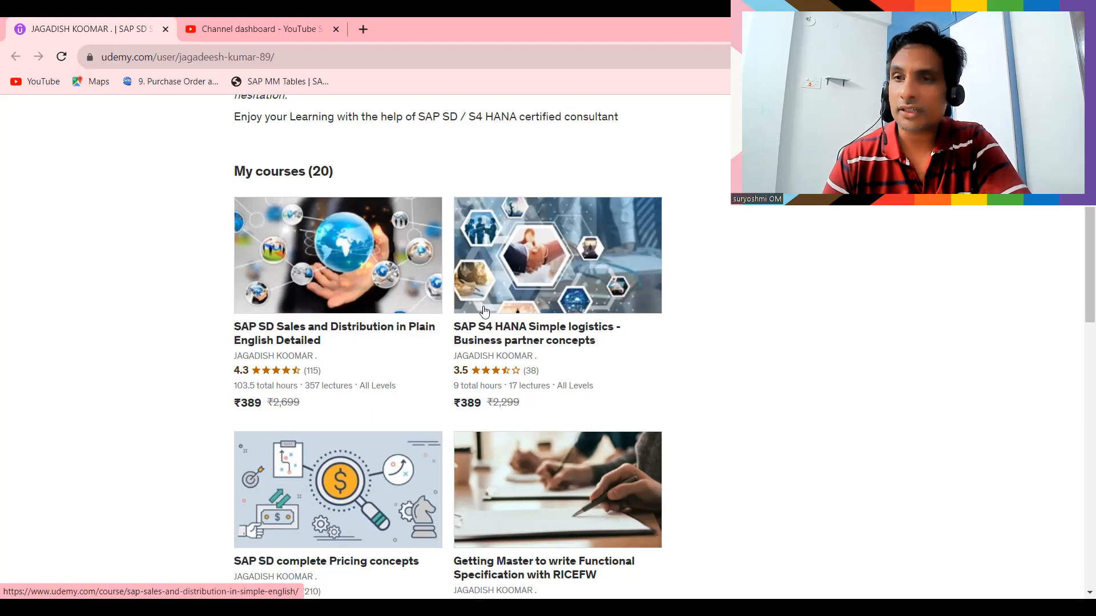
Step: Look through the instructor's SAP courses on both pages of the course list
left_click_drag(1078, 272, 1078, 353)
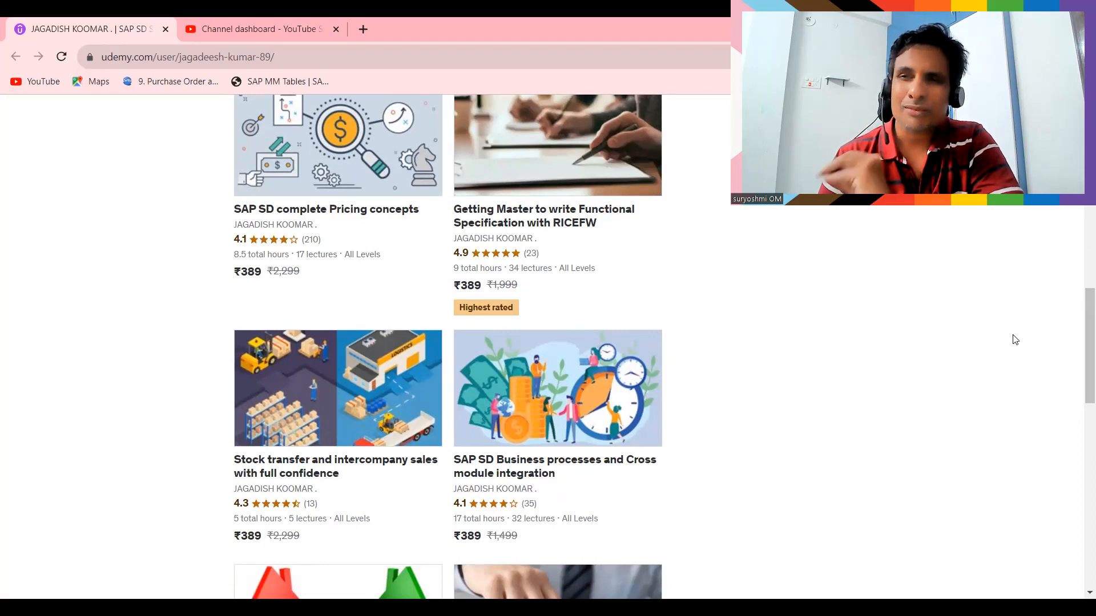
left_click_drag(1080, 320, 1078, 517)
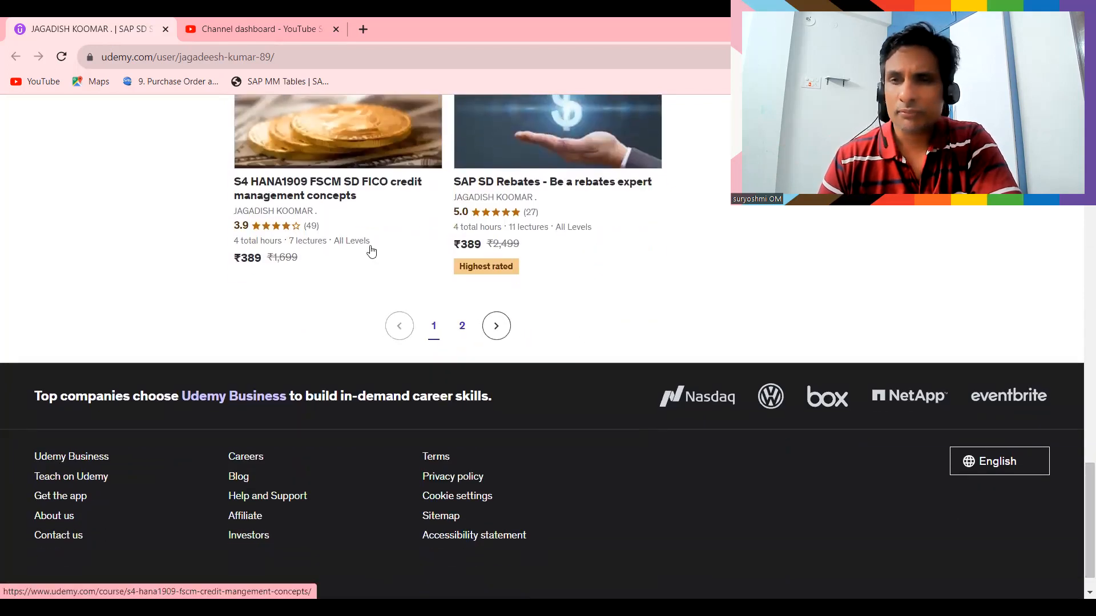
left_click(460, 325)
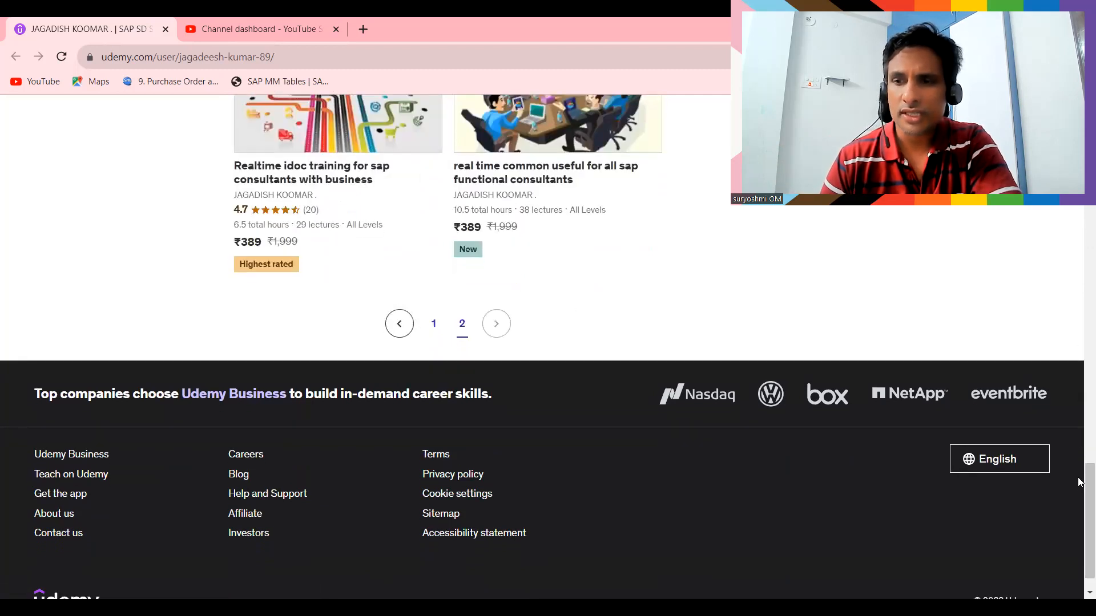
left_click_drag(1080, 482, 1079, 432)
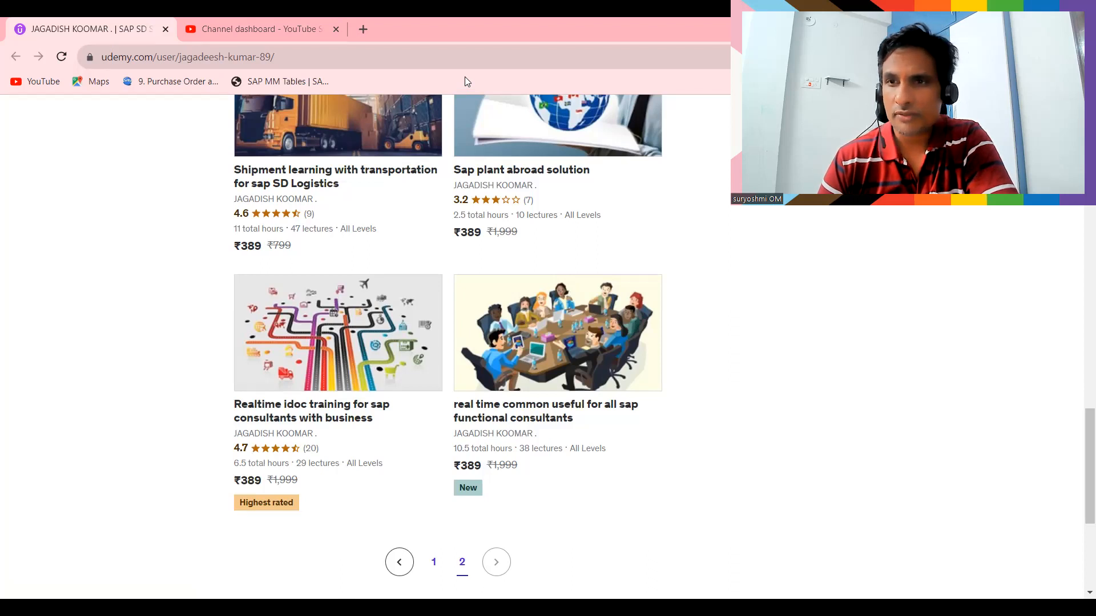
Step: Switch to SAP, open transaction BP and list the existing organizations
key("alt+Tab")
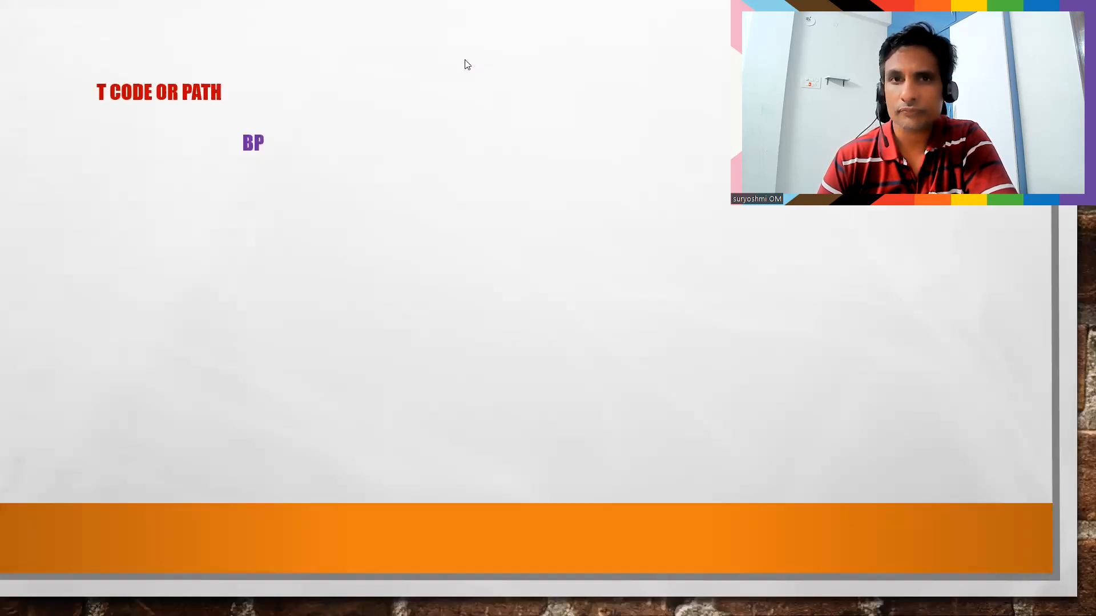
key("alt+Tab")
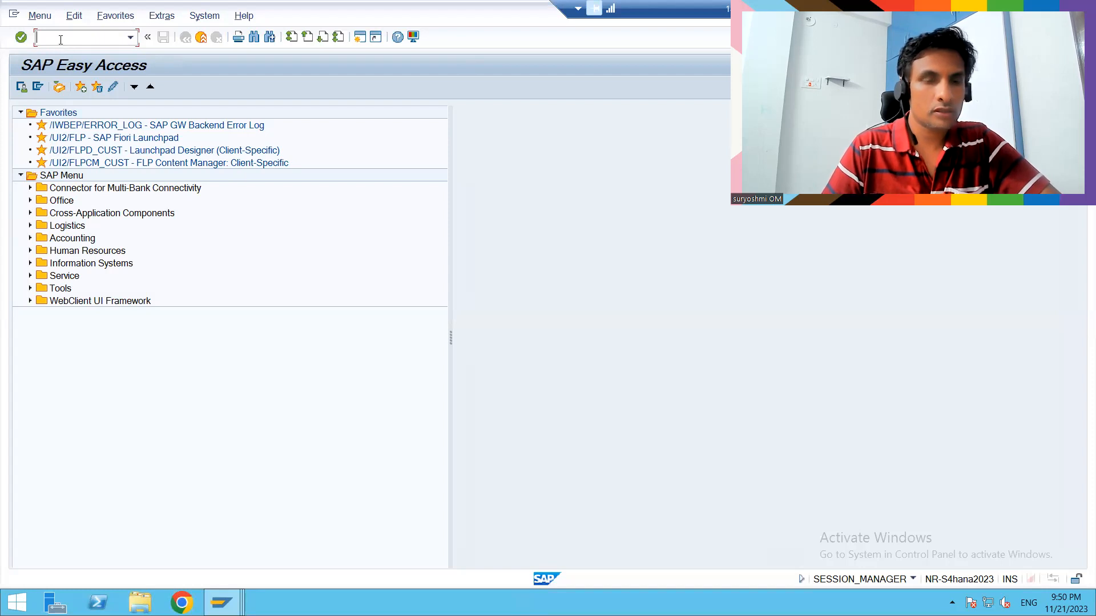
type("v")
key("BackSpace")
type("bp")
key("Return")
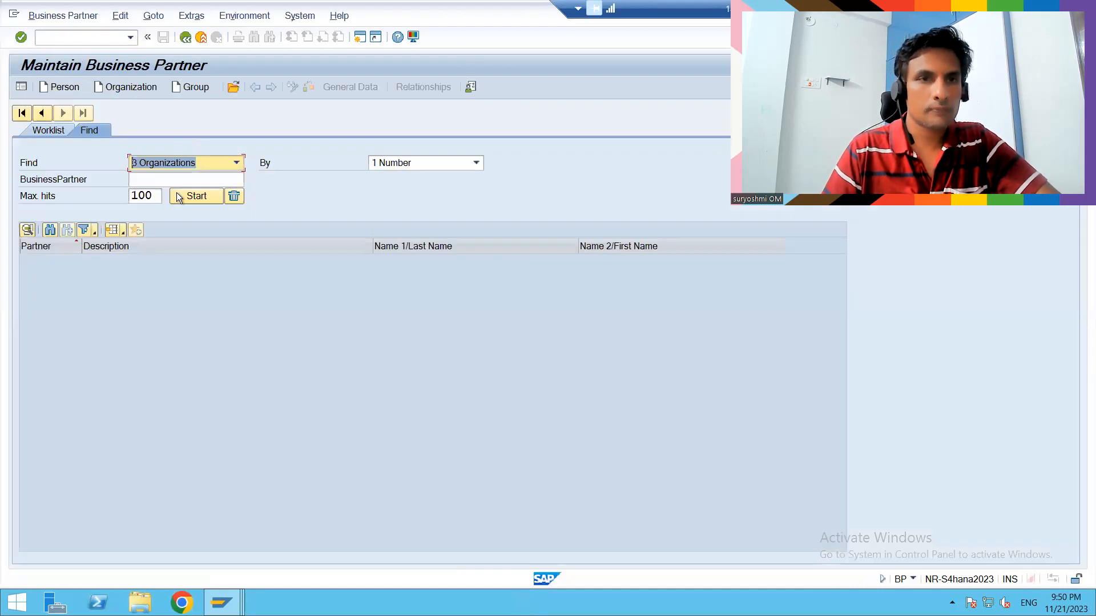
left_click(189, 201)
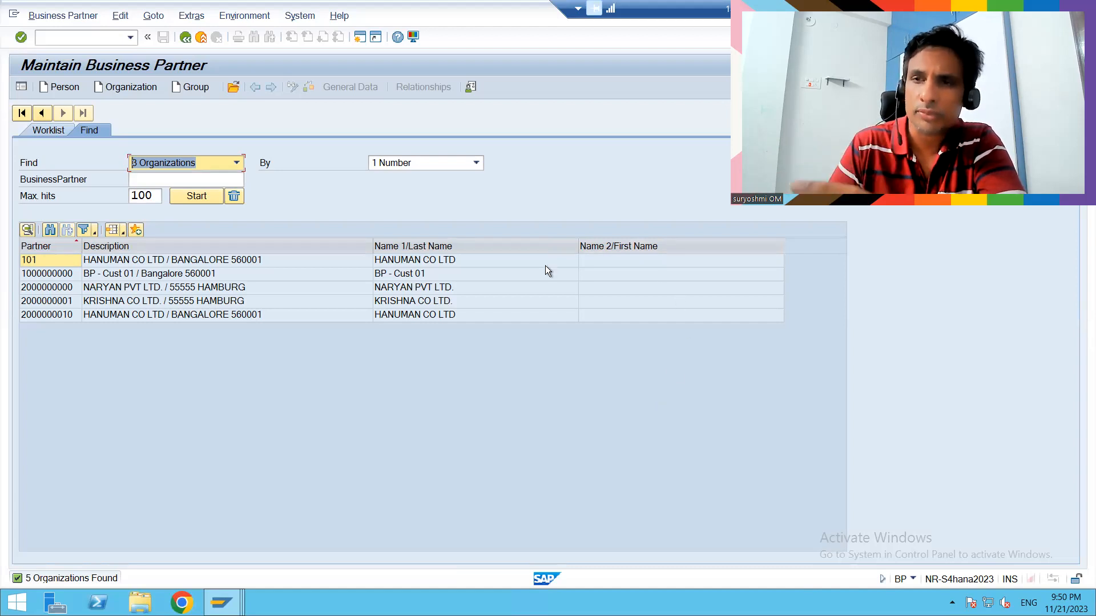
Step: Start a new organization in role 000000 Business Partner (Gen.) with grouping HHHH NUMBER RANGES
left_click(131, 92)
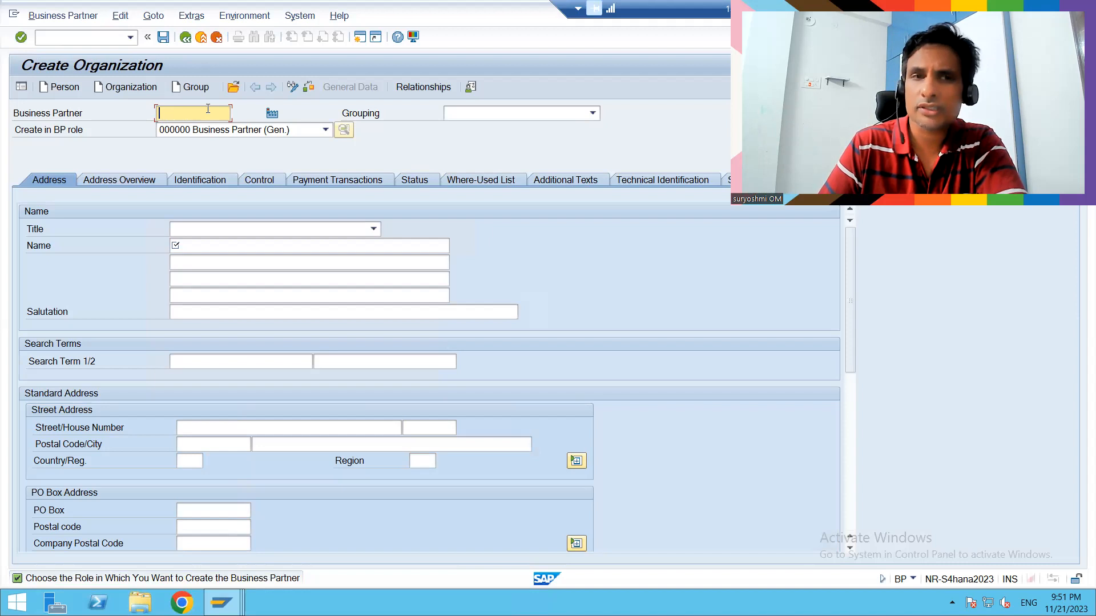
left_click(237, 132)
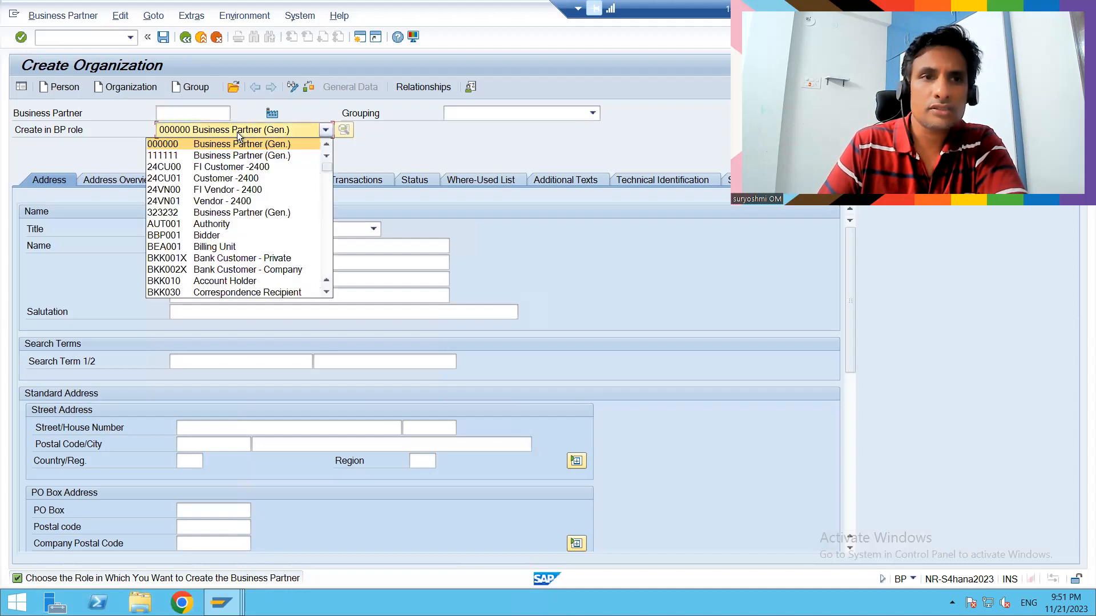
left_click(238, 132)
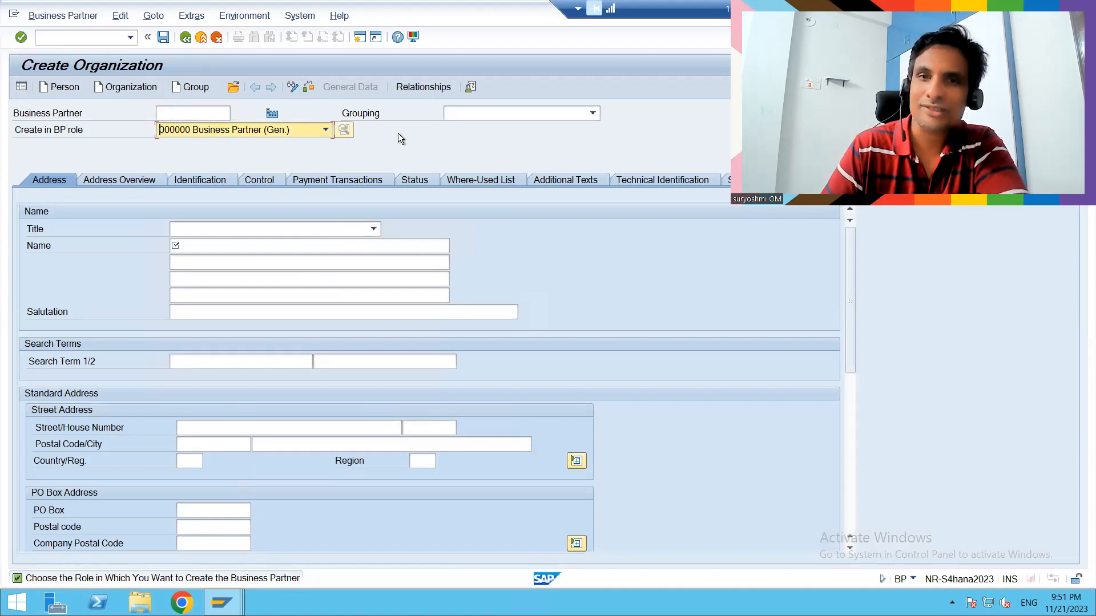
left_click(518, 115)
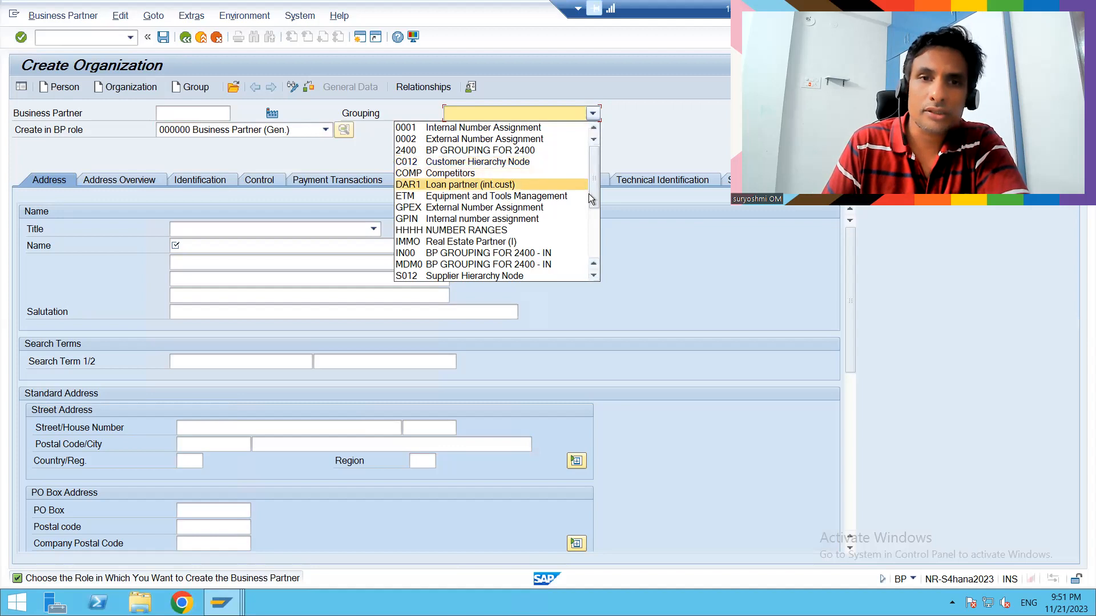
left_click(542, 230)
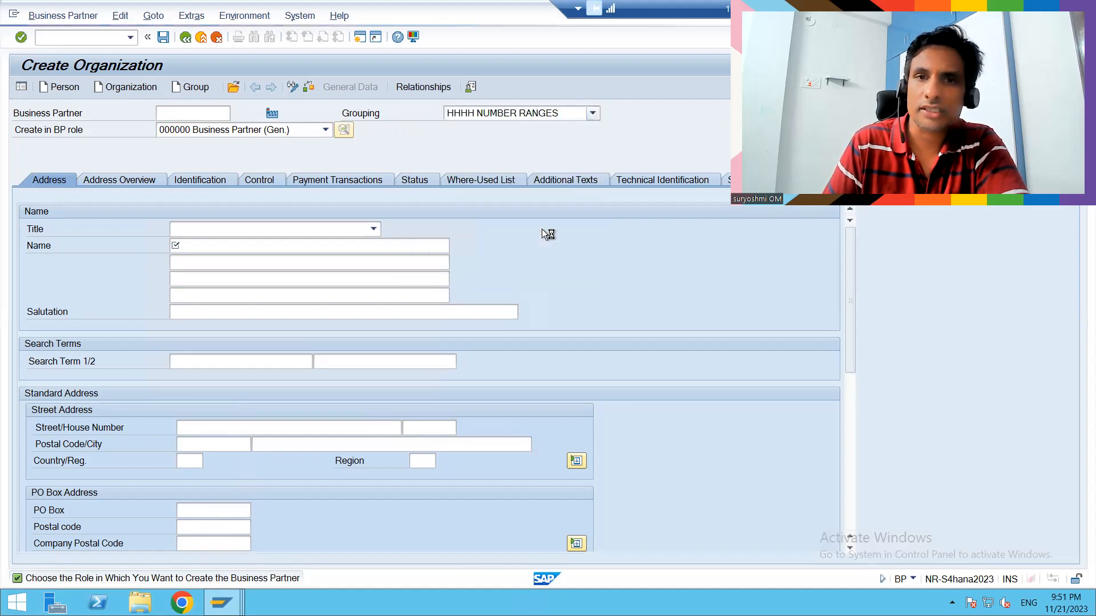
Step: Set the organization's title to 0003 Company and its name to HAREKRISHNA PVT. LTD
left_click(313, 228)
left_click(272, 243)
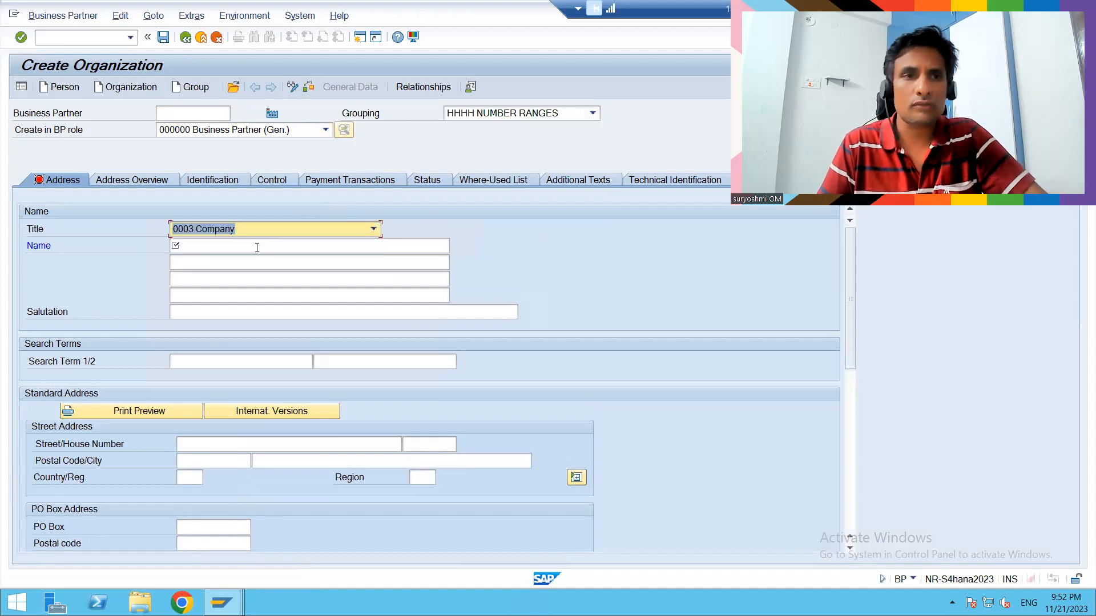
left_click(257, 247)
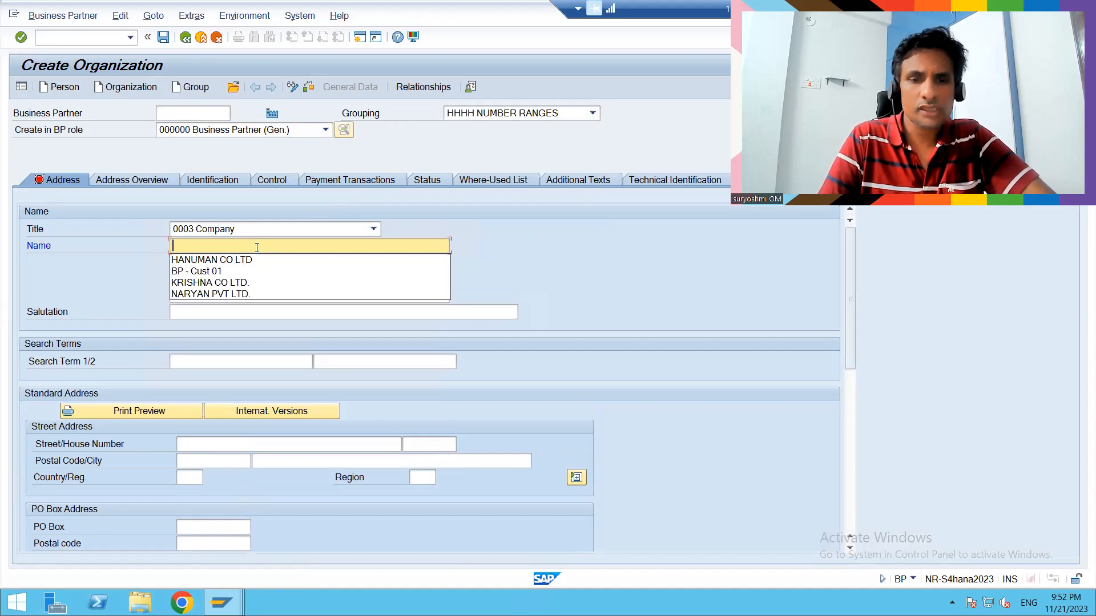
type("HAREKR")
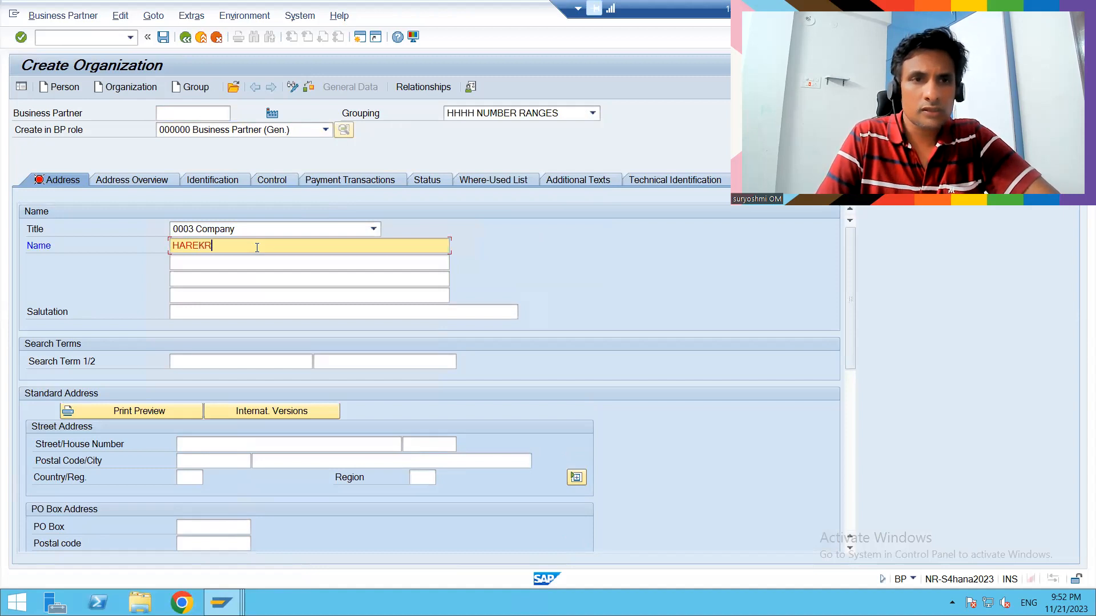
type("ISHNA PVT LTD")
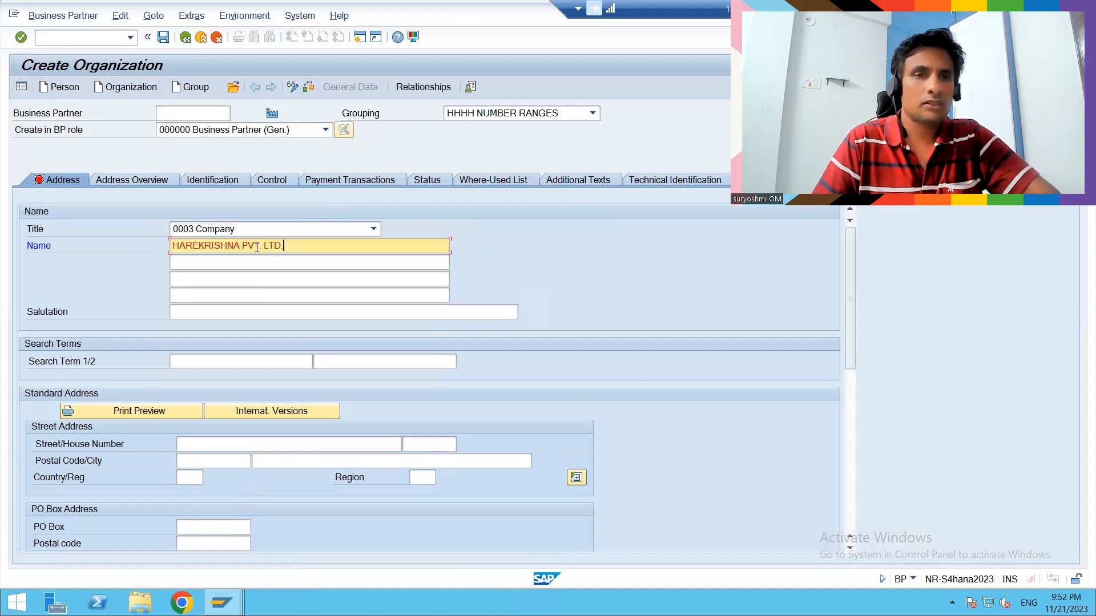
Step: Set the organization's first search term to H001
left_click(204, 314)
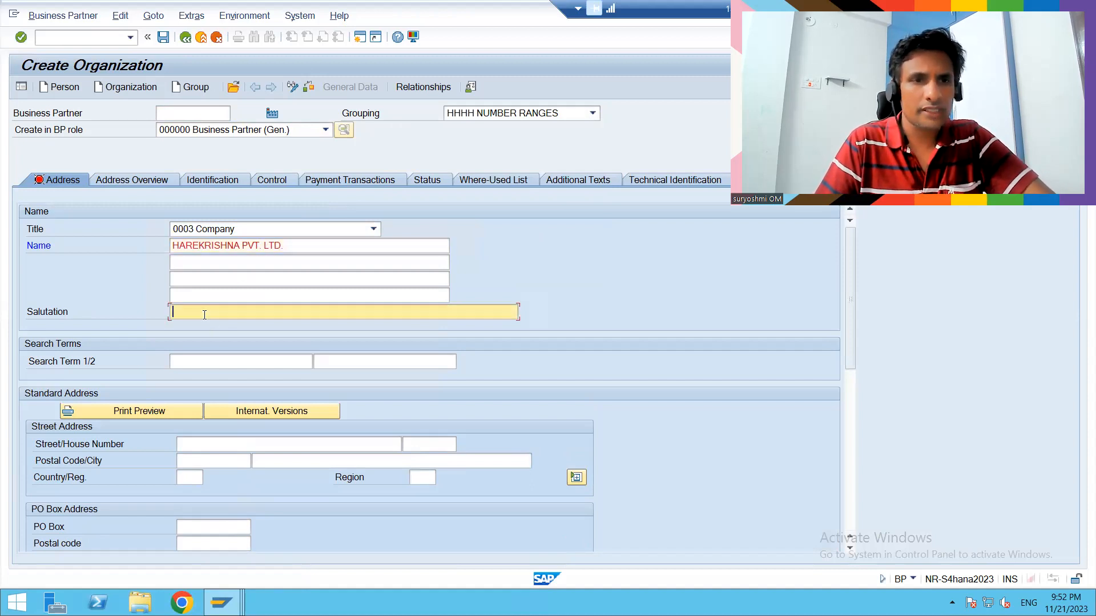
left_click(190, 366)
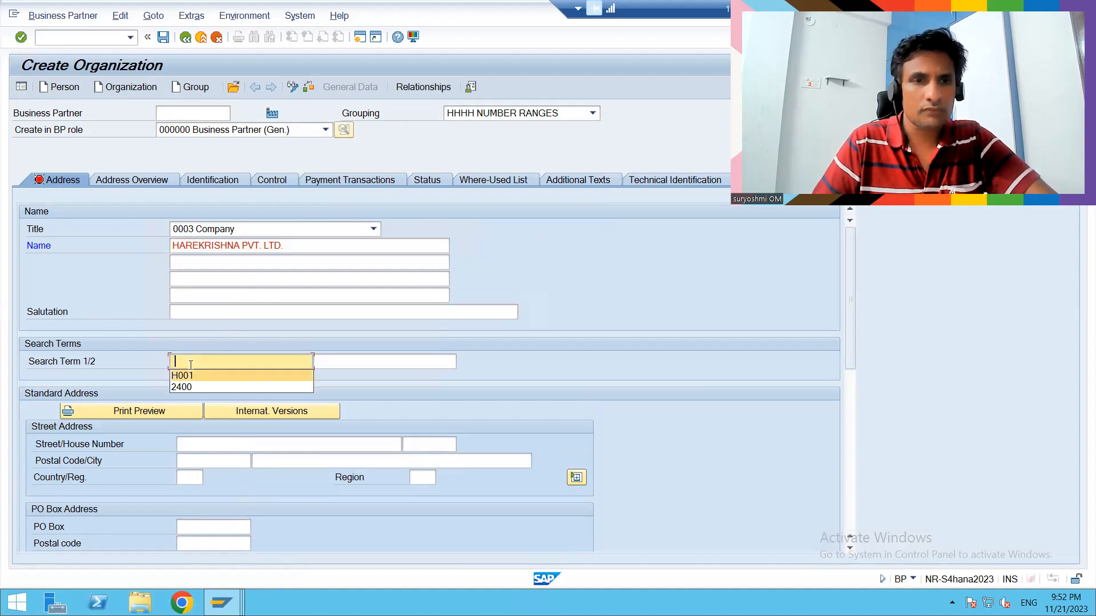
left_click(192, 376)
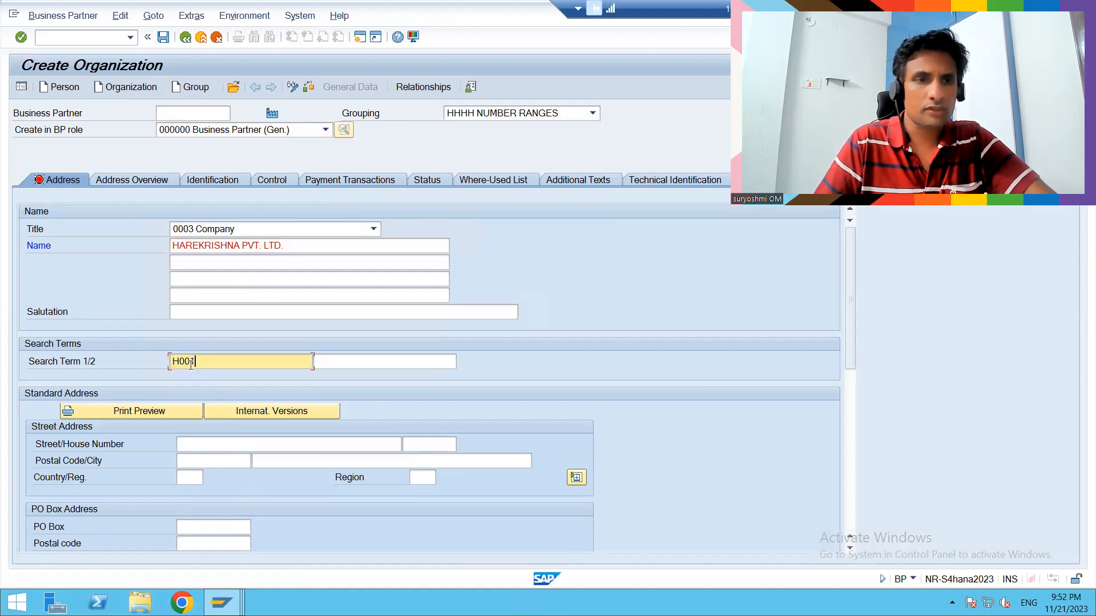
Step: Enter postal code 55545 and city FRANKFURT in the standard street address
left_click(198, 463)
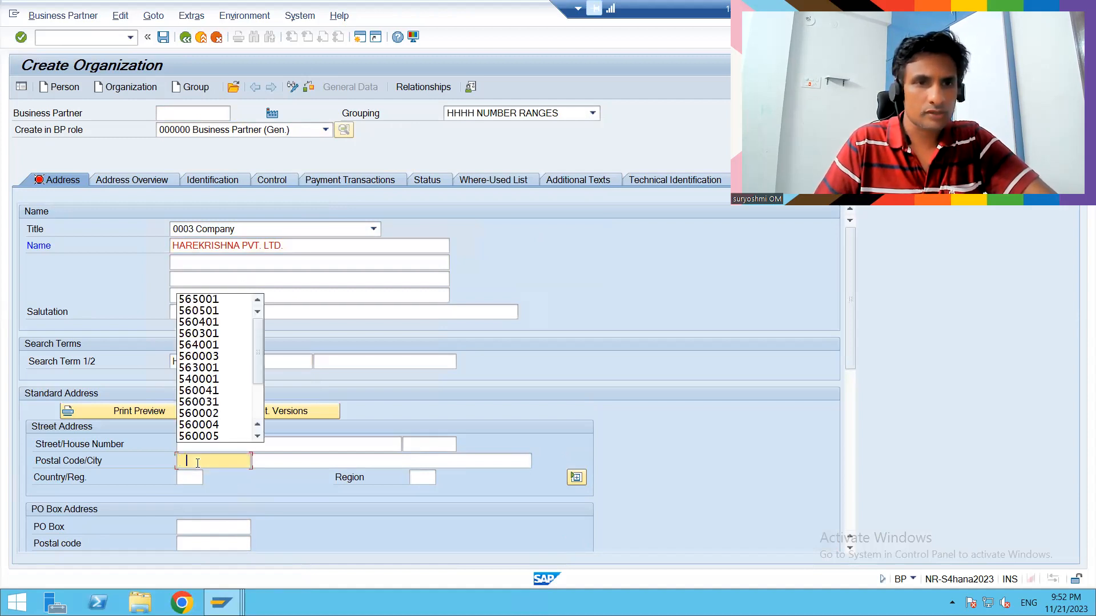
key("BackSpace")
key("BackSpace")
key("BackSpace")
key("BackSpace")
key("BackSpace")
key("BackSpace")
key("BackSpace")
key("BackSpace")
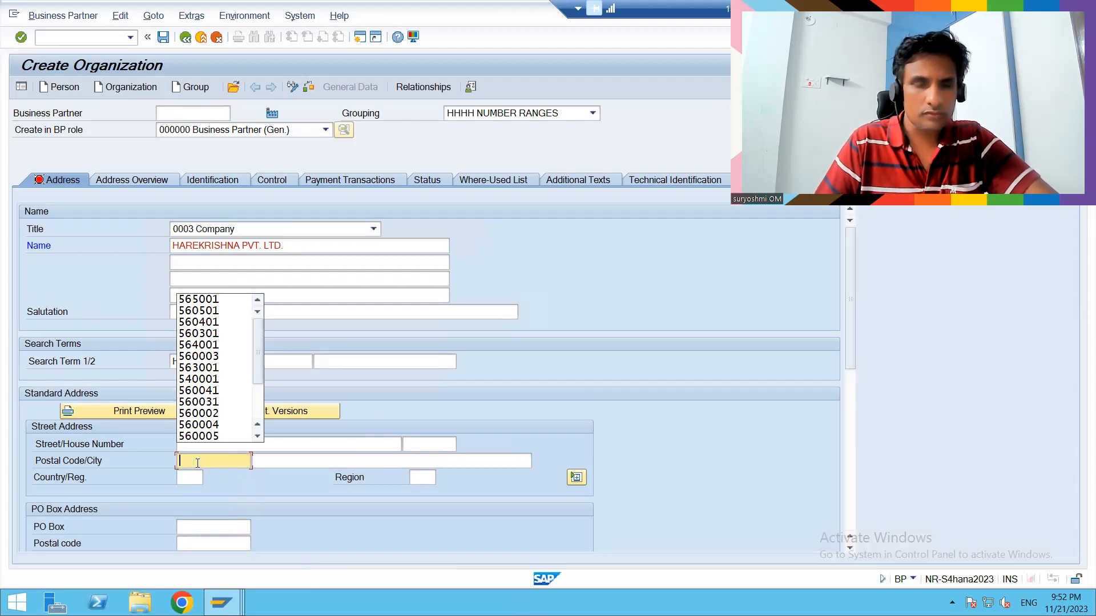
type("555")
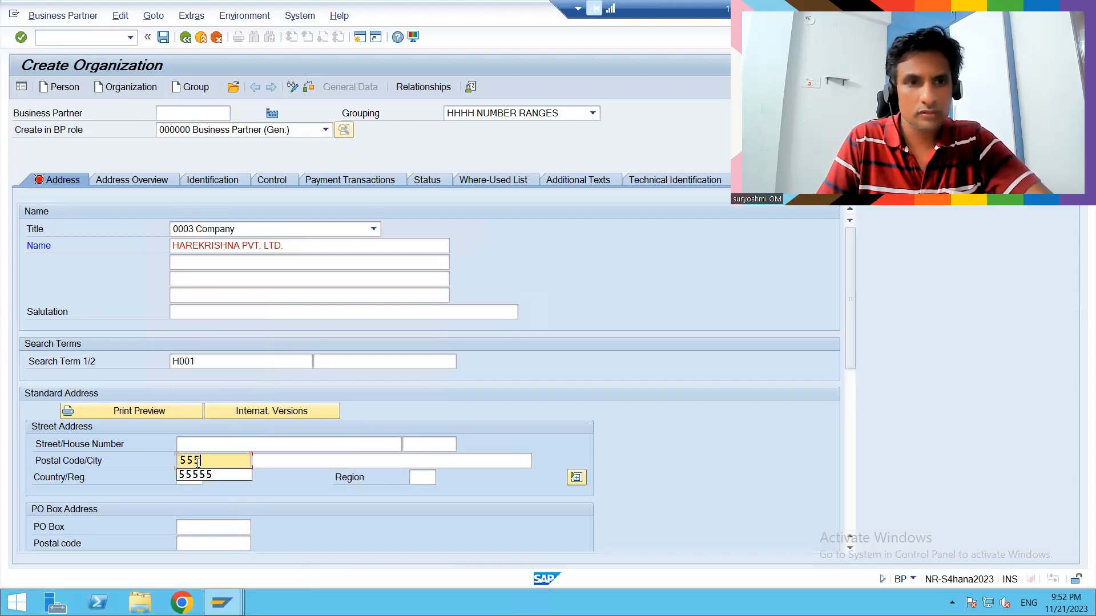
type("45")
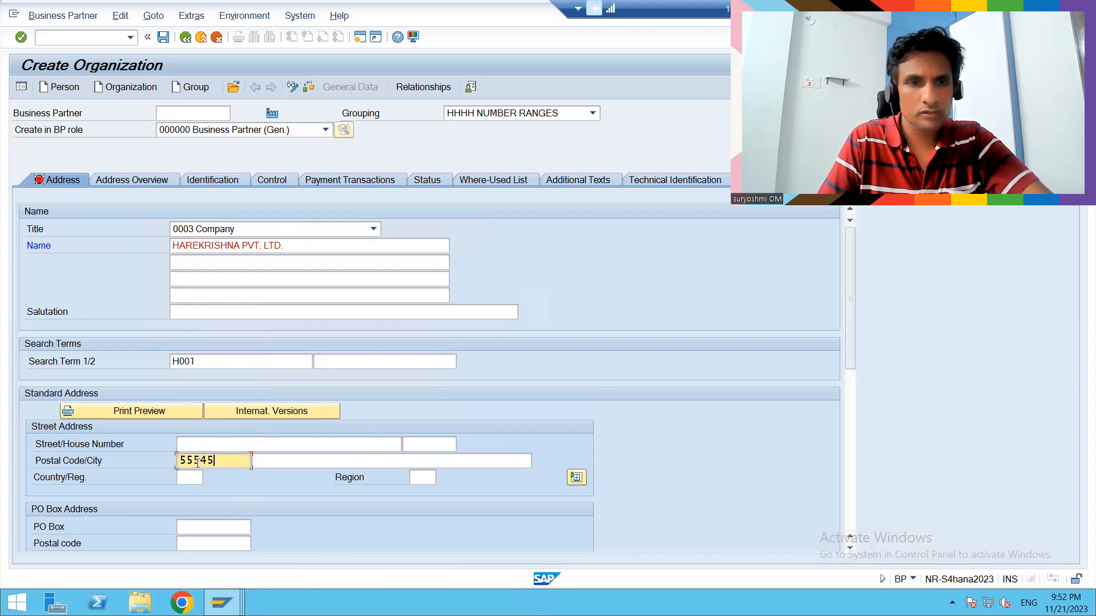
key("Tab")
type("FRANKFURT")
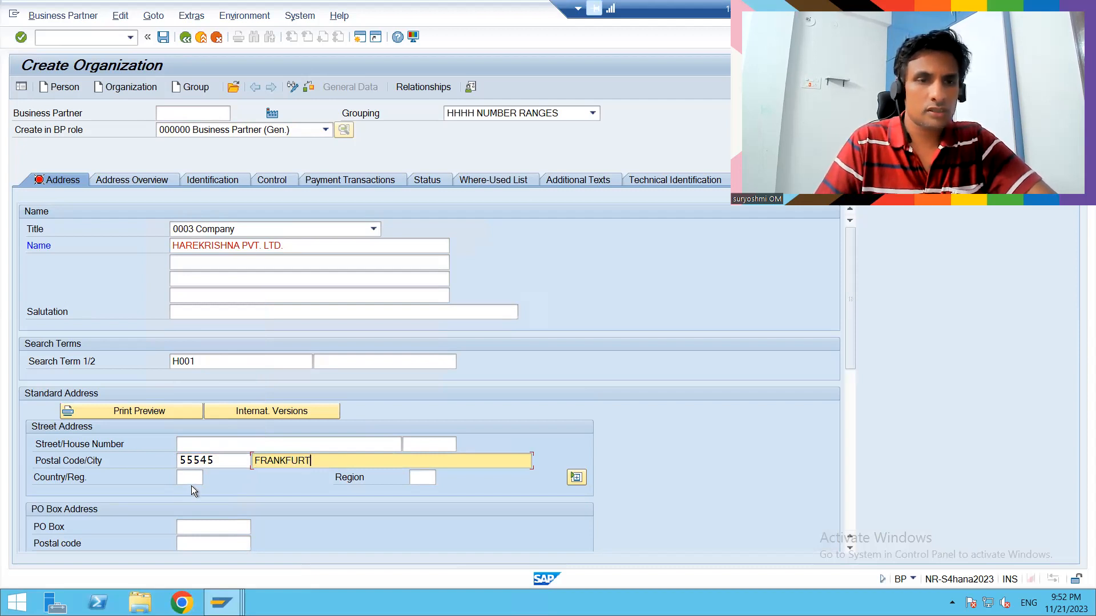
Step: Set the address country to DE (Germany) and the region to 02
left_click(193, 475)
type("DE")
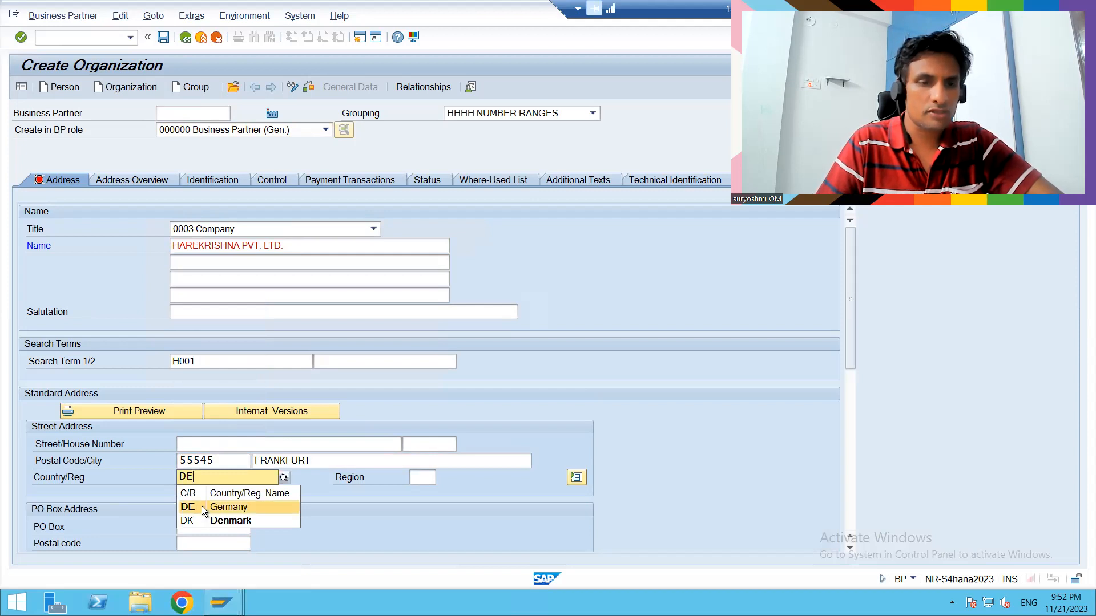
left_click(201, 505)
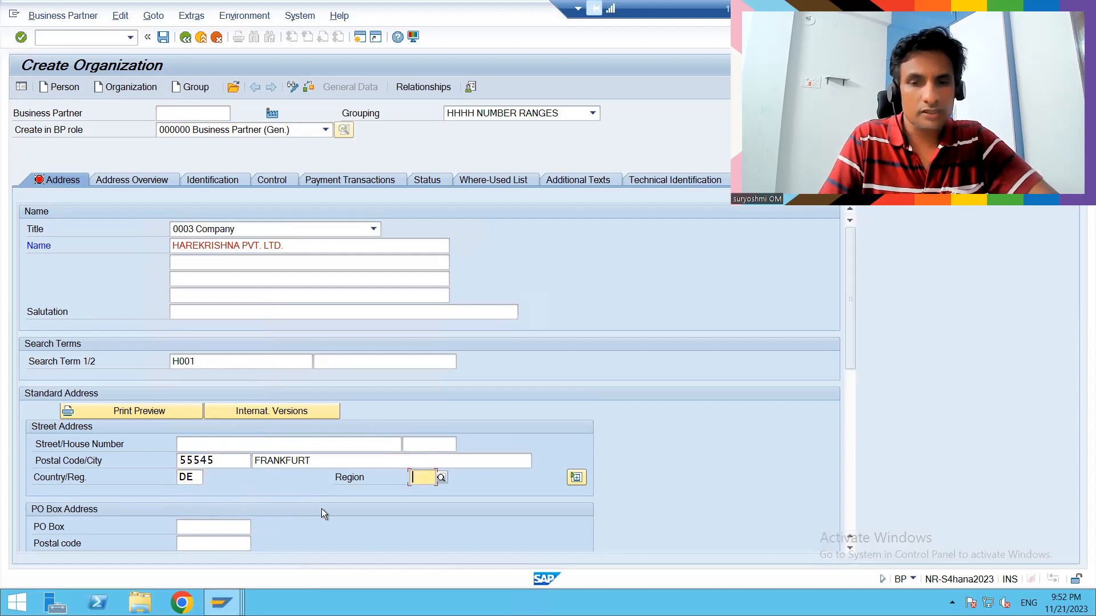
type("02")
key("Return")
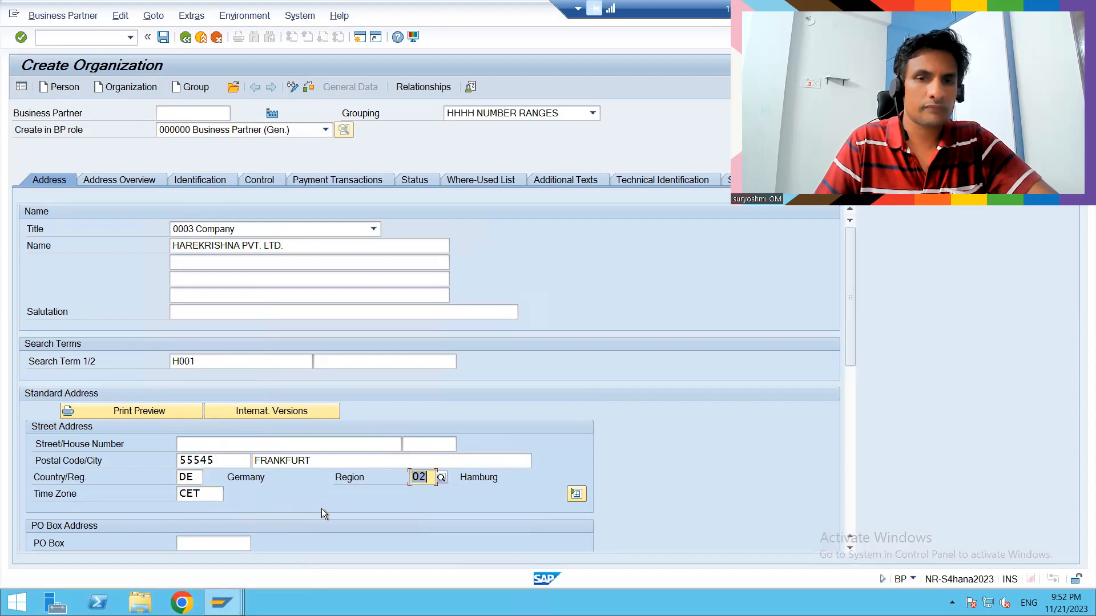
Step: Replace the city in the street address with HAMBURG
left_click_drag(320, 463, 200, 440)
type("HA")
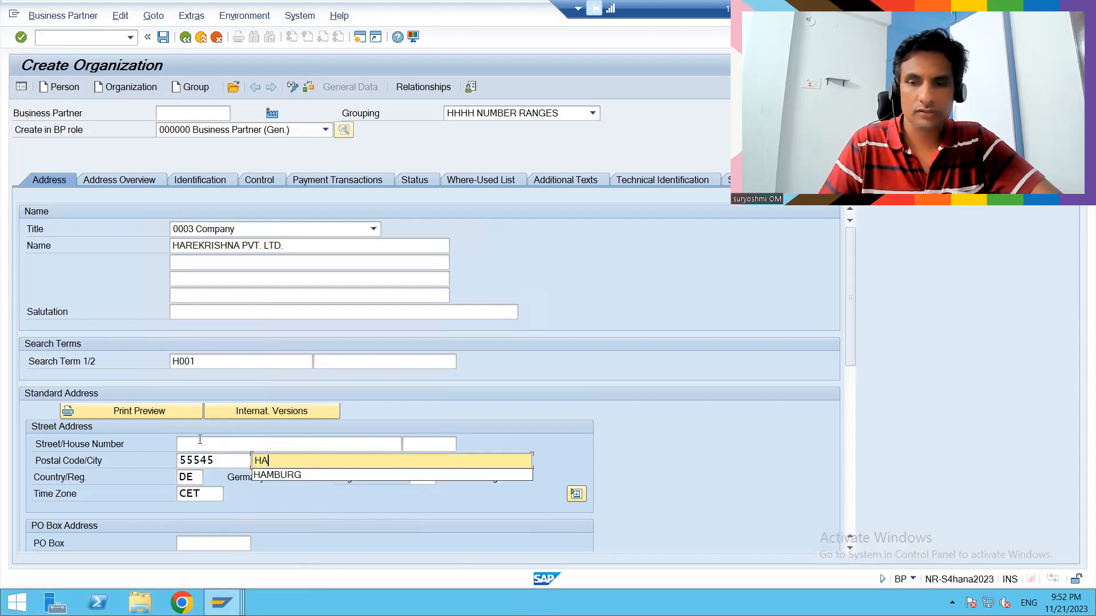
key("Down")
key("Return")
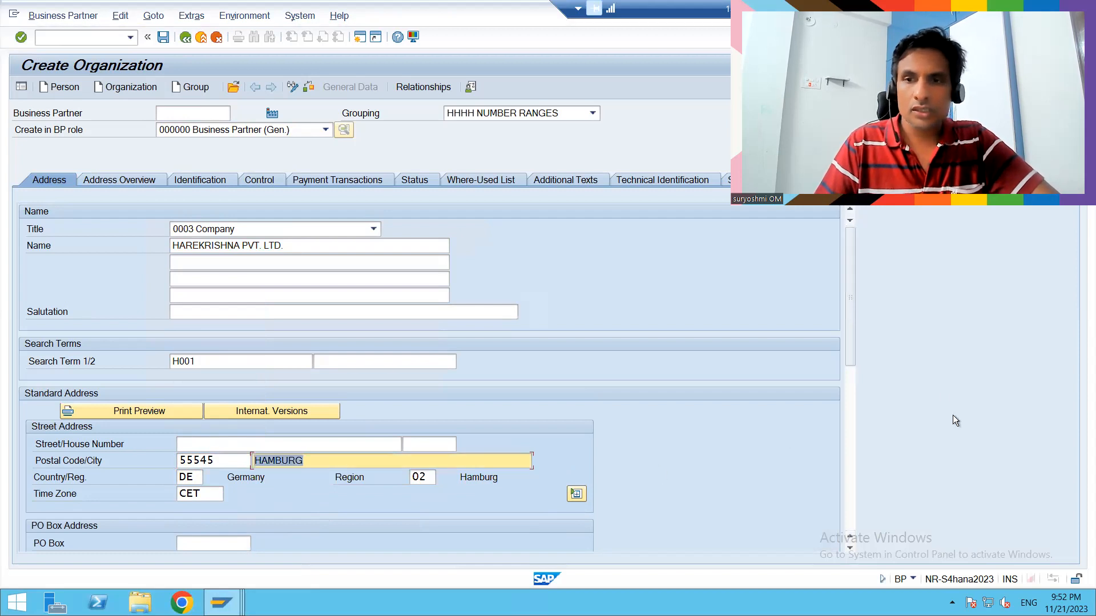
Step: Set the communication language to EN English
left_click_drag(848, 348, 844, 410)
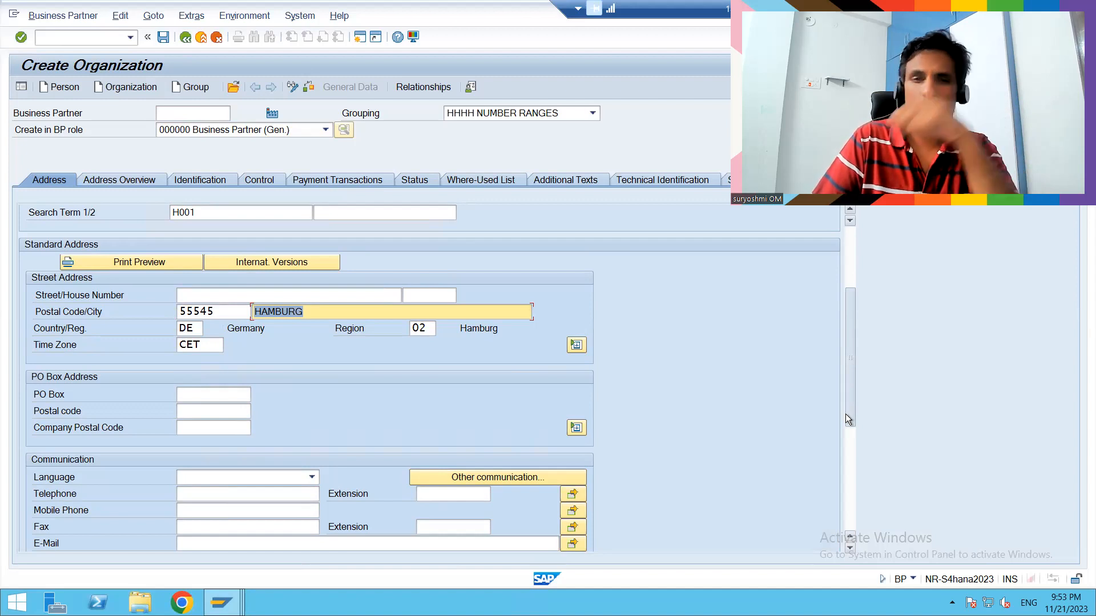
left_click_drag(844, 414, 844, 443)
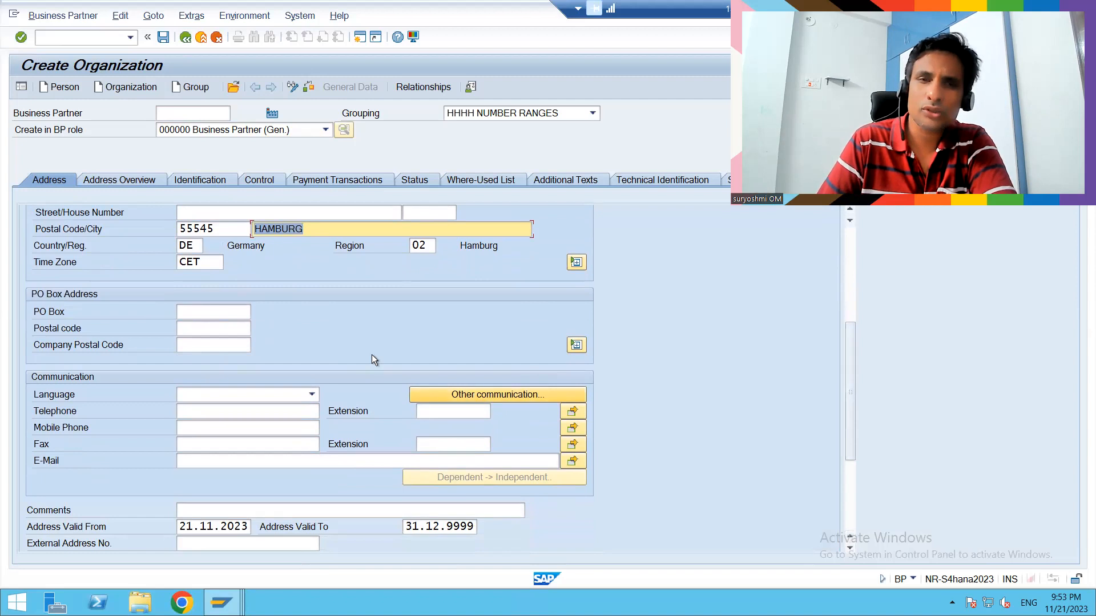
left_click(294, 395)
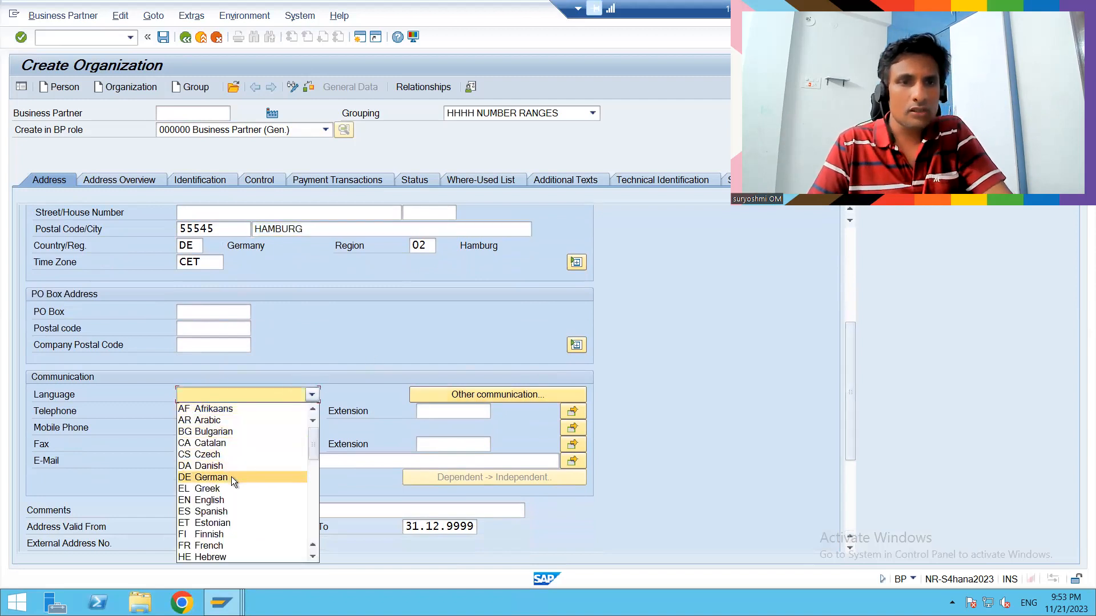
left_click(224, 499)
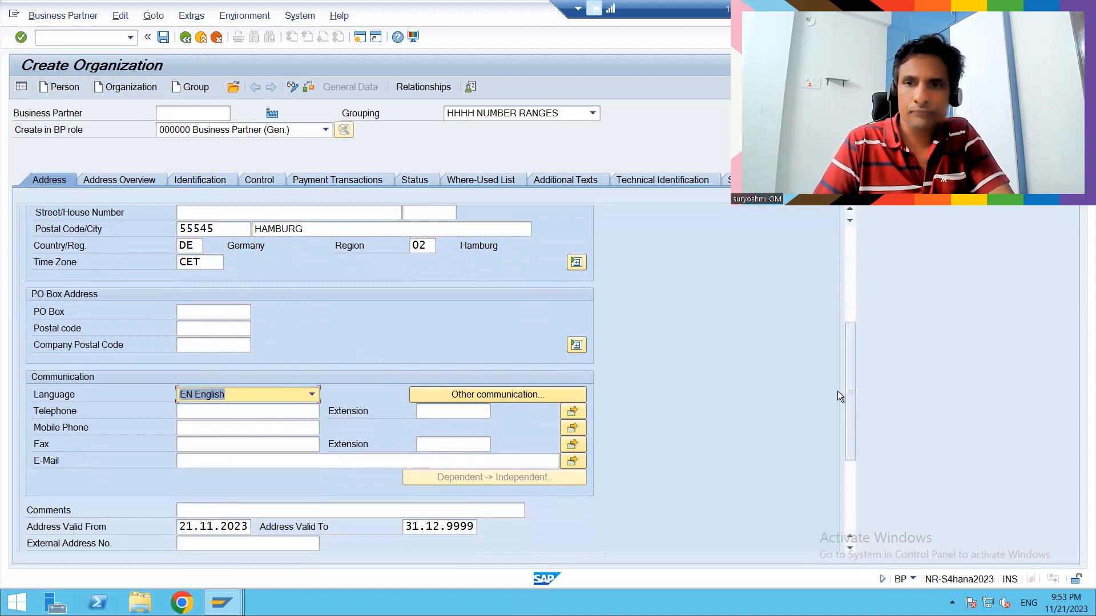
Step: Open the address overview of the new organization to review its address and usages
left_click_drag(852, 408, 846, 308)
left_click(146, 181)
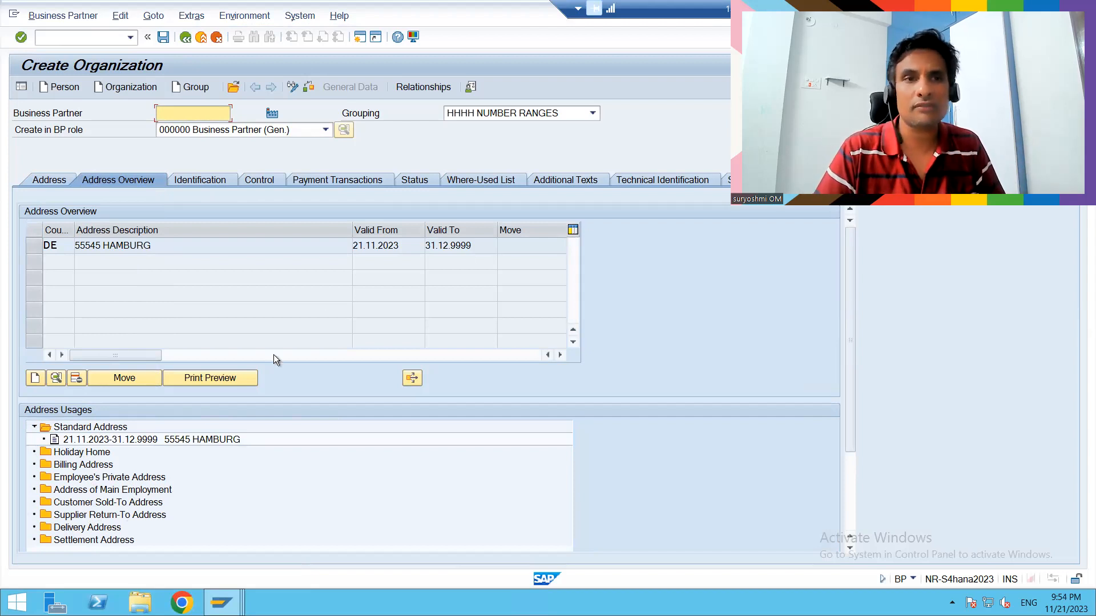
Step: Review the new organization's identification, control, payment transactions, status, where-used, additional texts and technical identification data
left_click(197, 177)
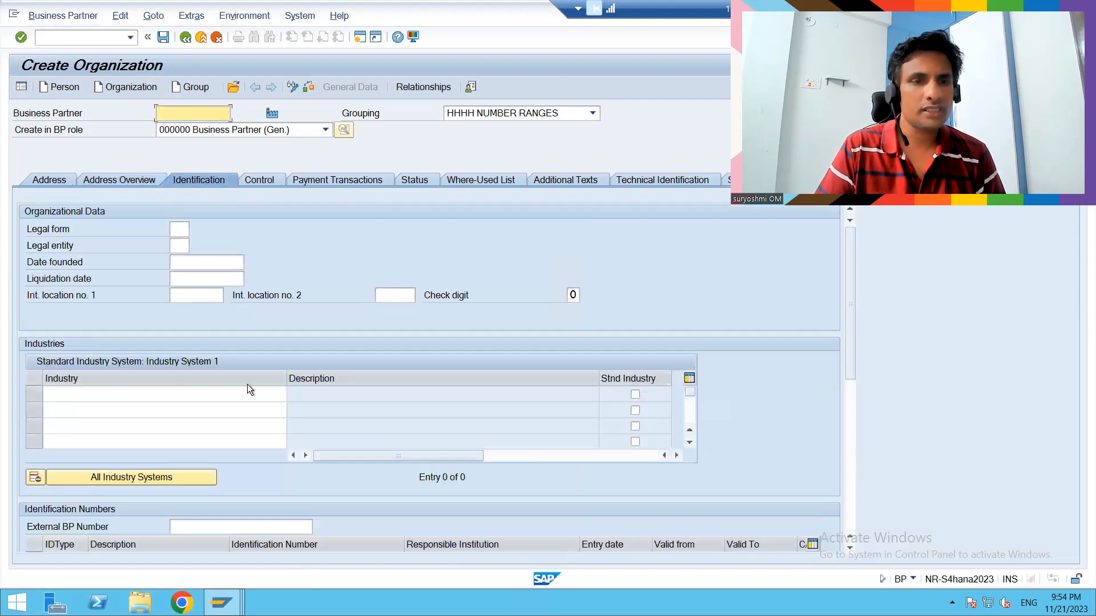
left_click_drag(851, 375, 841, 313)
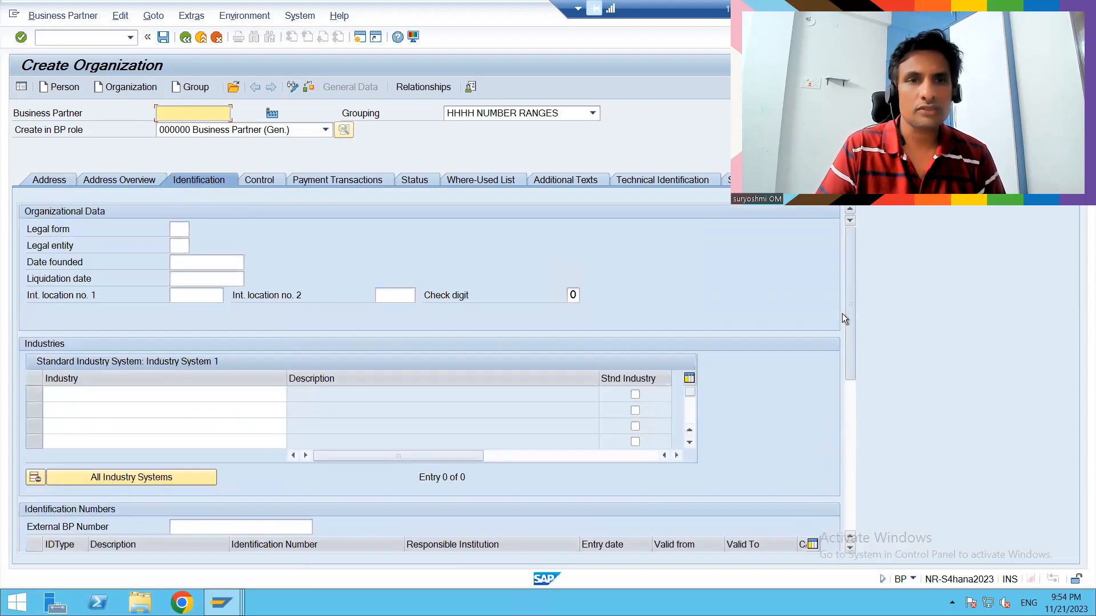
left_click(269, 182)
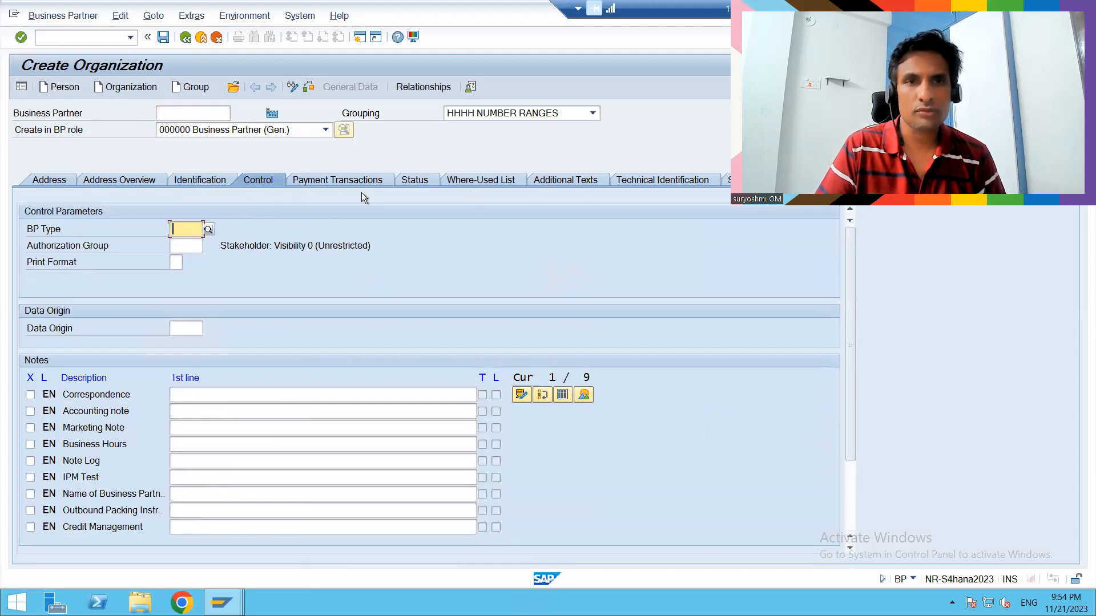
left_click(350, 180)
left_click(416, 182)
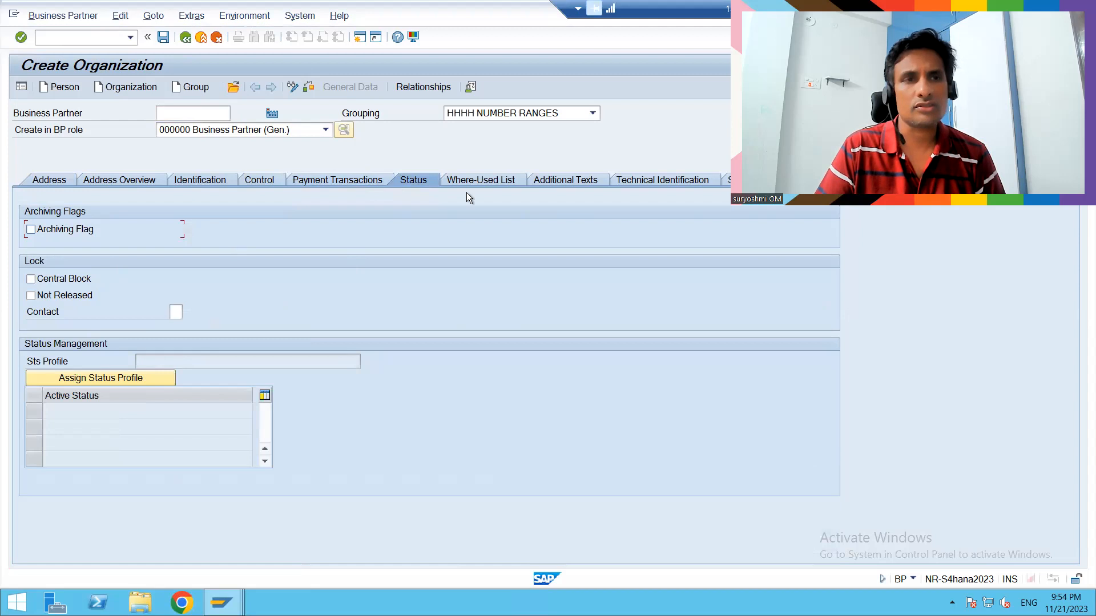
left_click(483, 180)
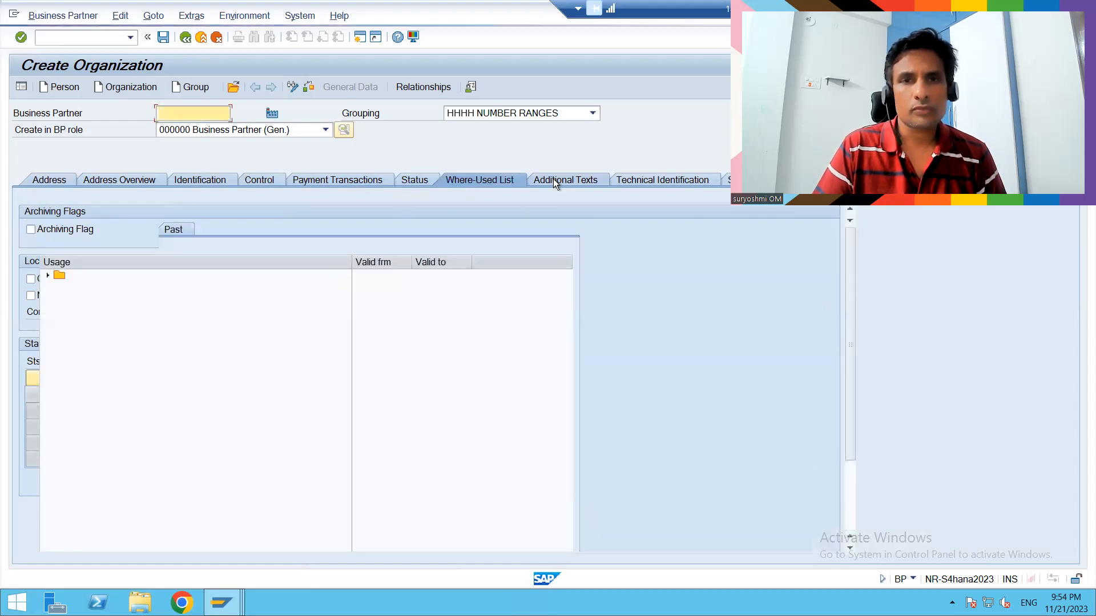
left_click(558, 182)
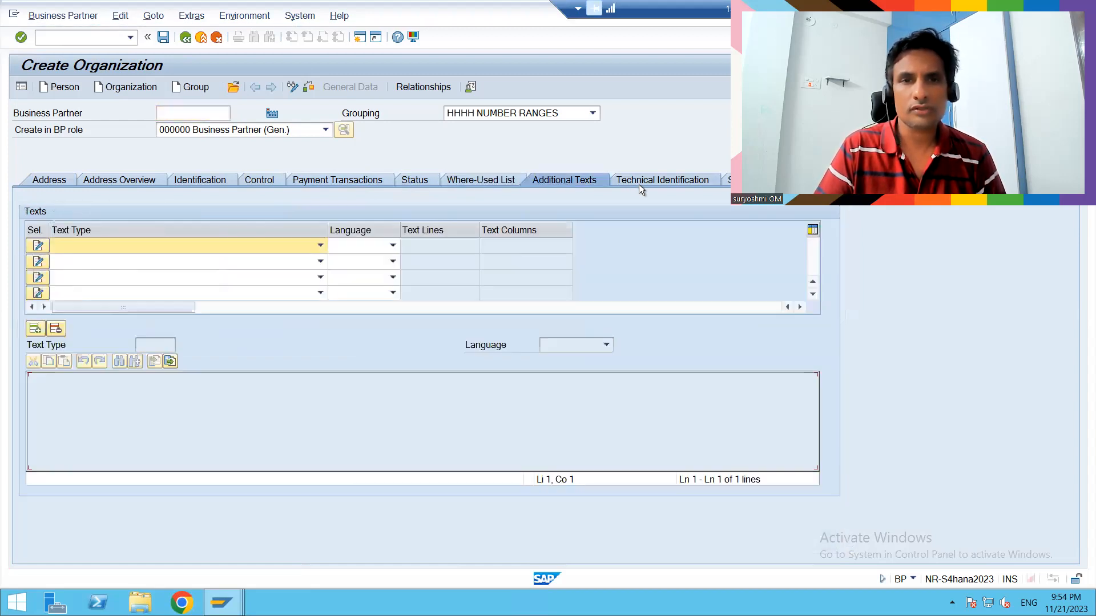
left_click(638, 183)
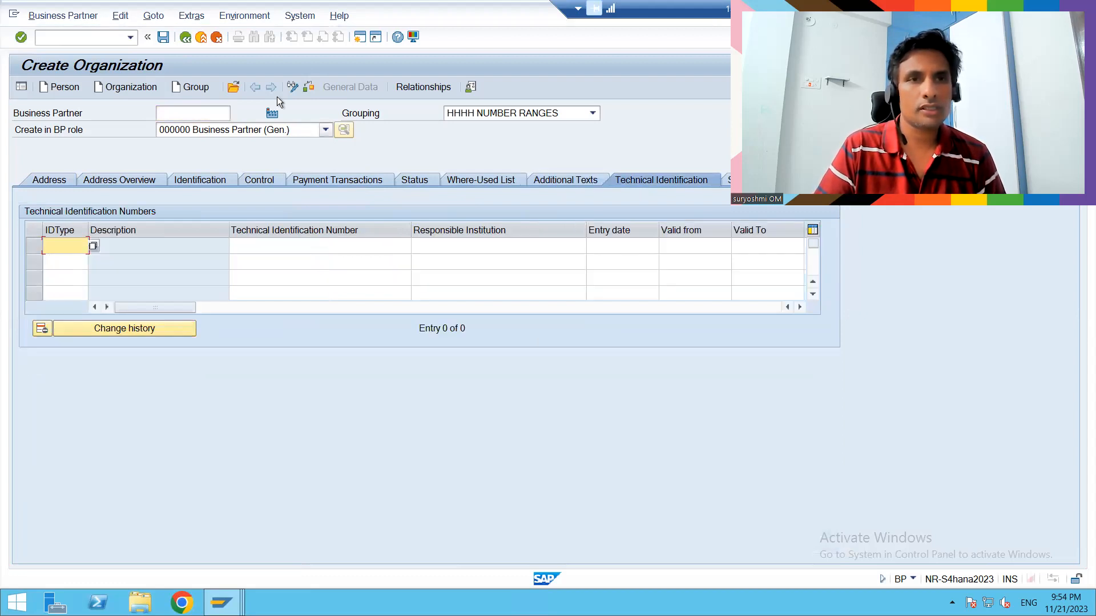
Step: Save the new organization business partner and check which BP roles are available in display mode
left_click(163, 38)
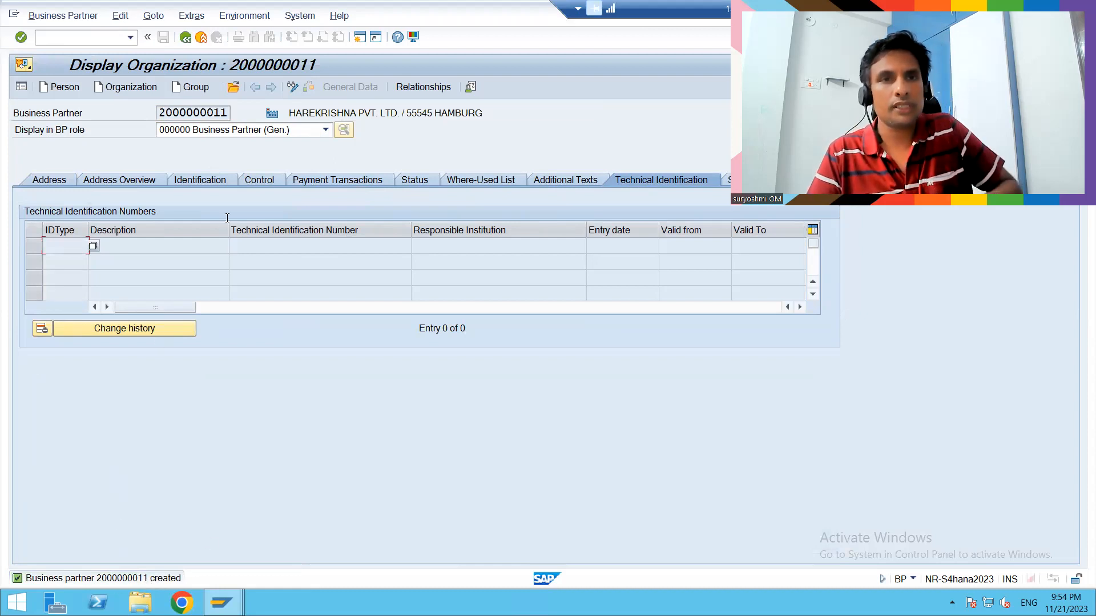
left_click(235, 129)
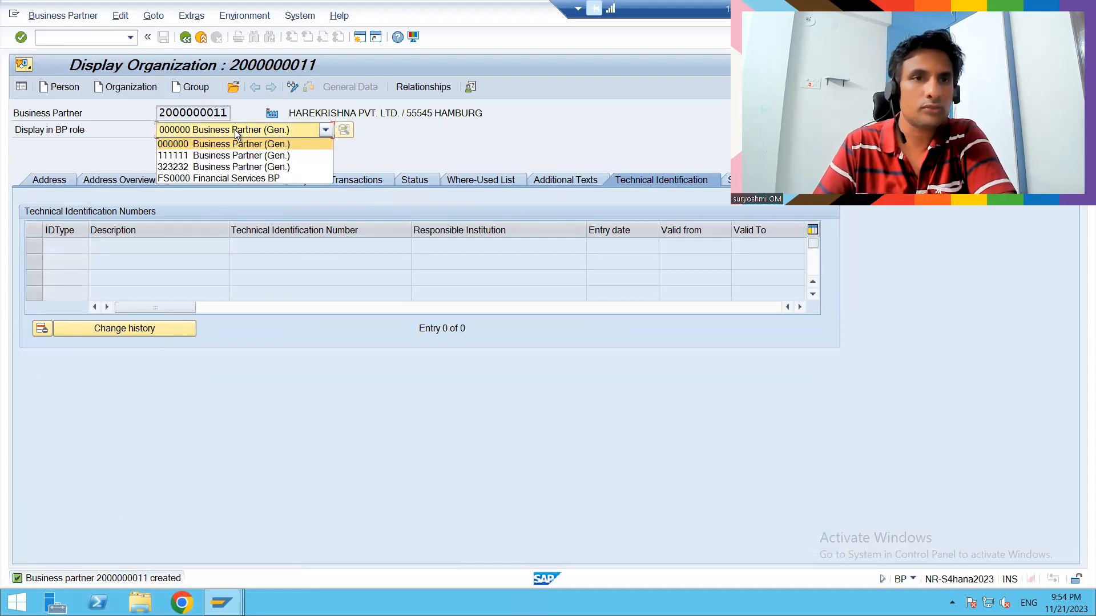
left_click(415, 158)
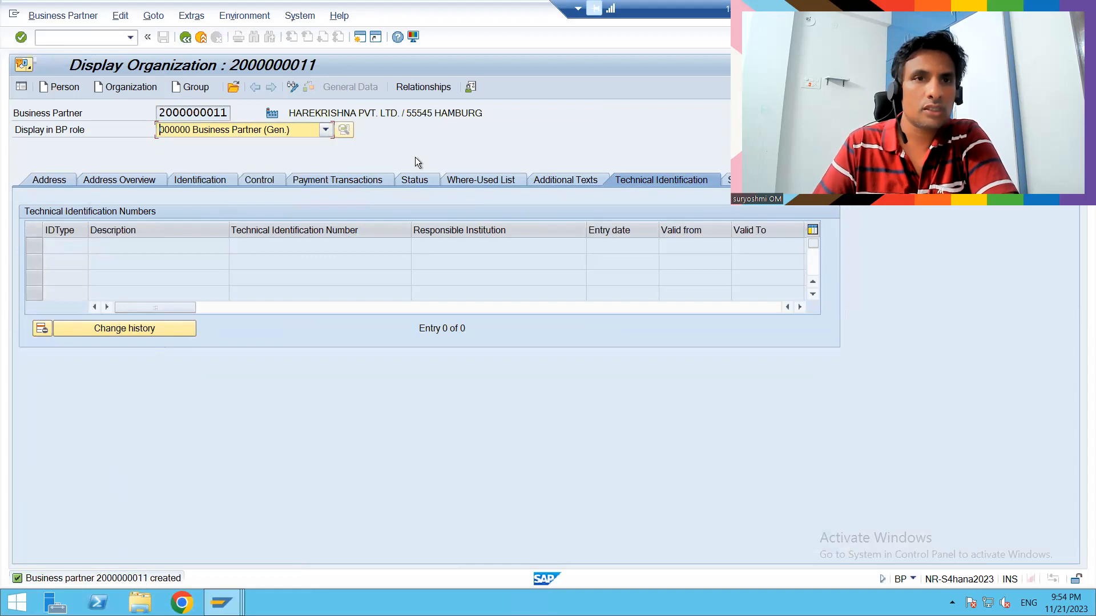
Step: Switch the saved organization to change mode and add the BP role ZFCU00 FINANCE CUSTOMER
left_click(299, 88)
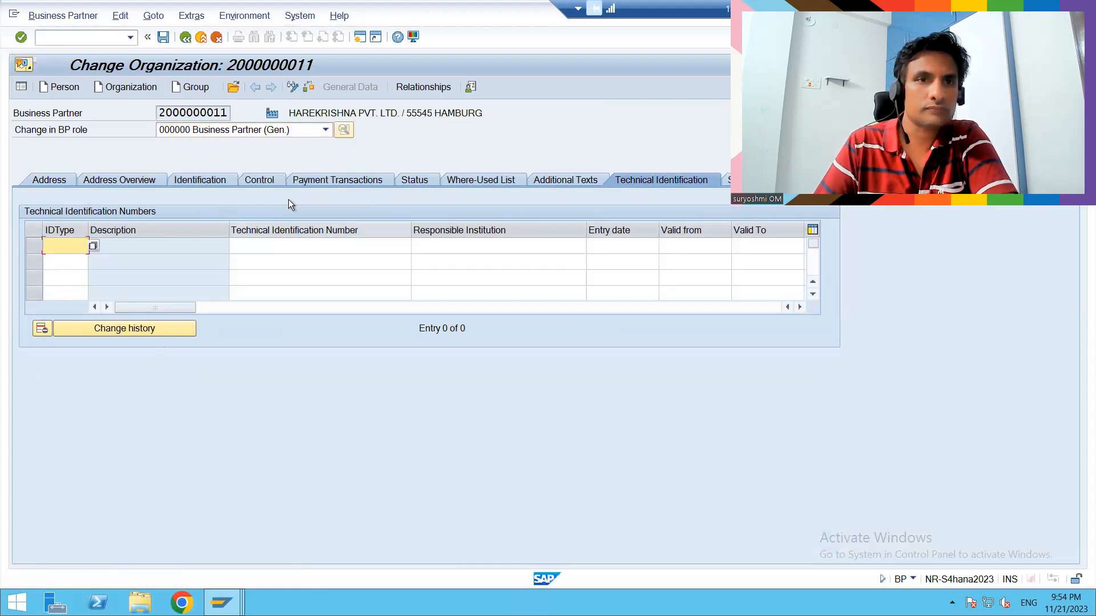
left_click(252, 129)
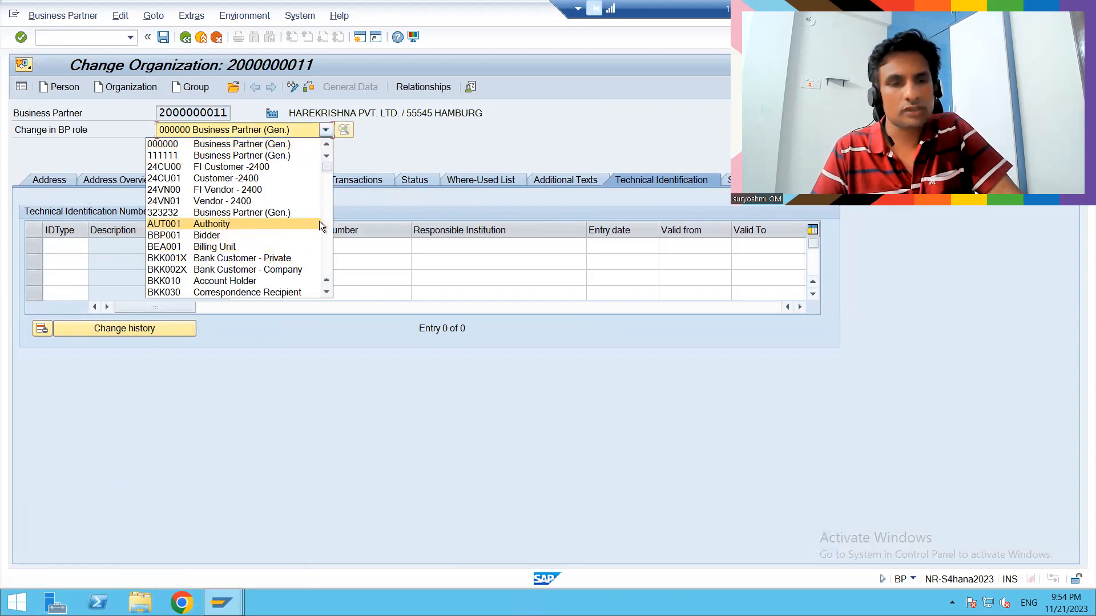
key("z")
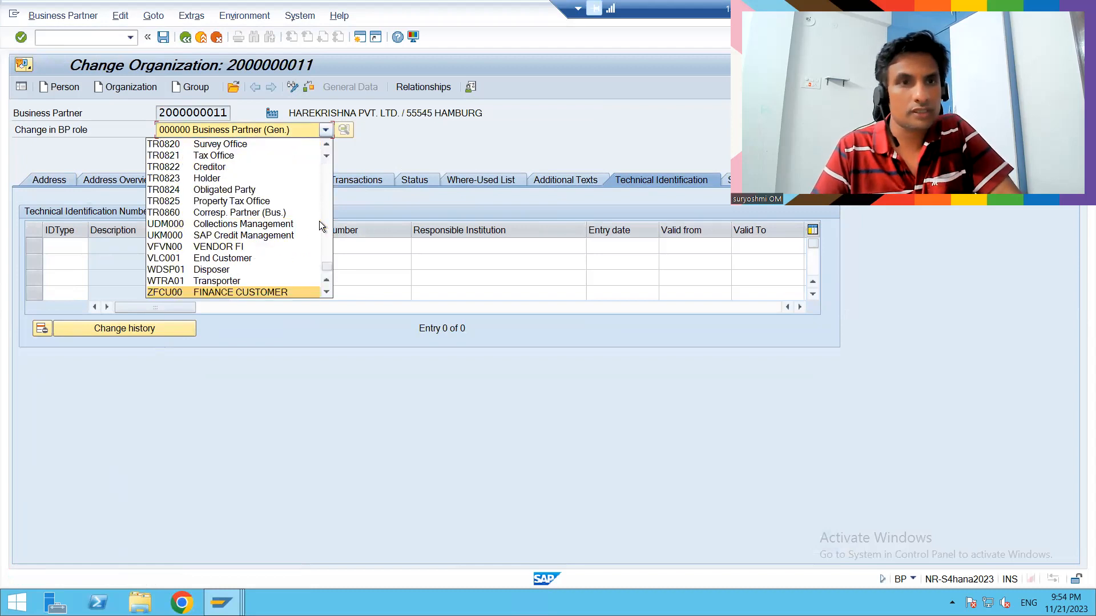
left_click(251, 292)
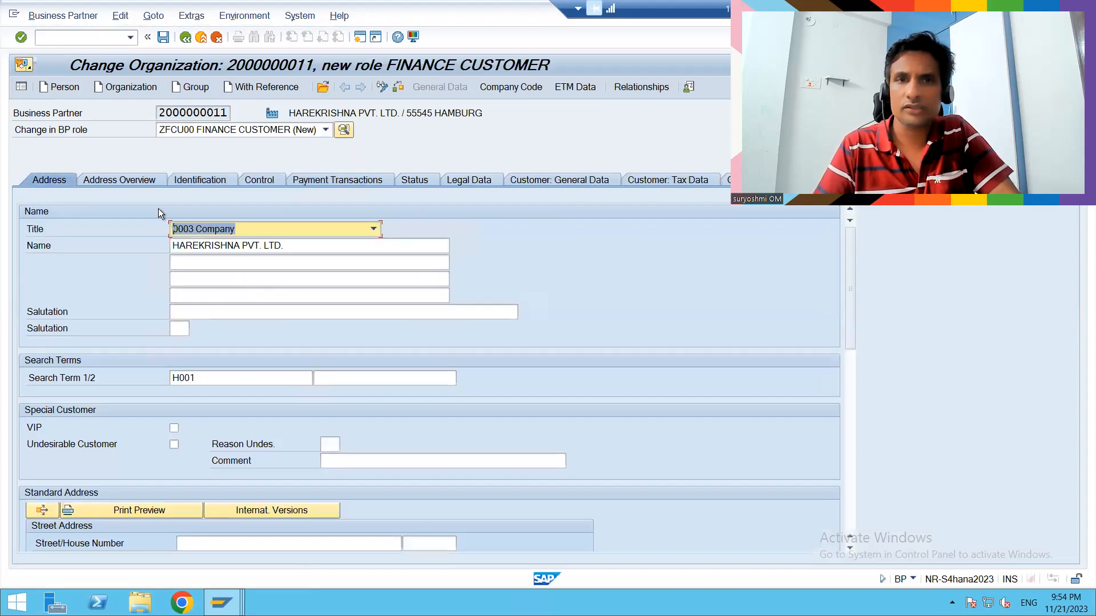
Step: Open the company code data of the finance customer role and assign company code HU01
left_click(502, 87)
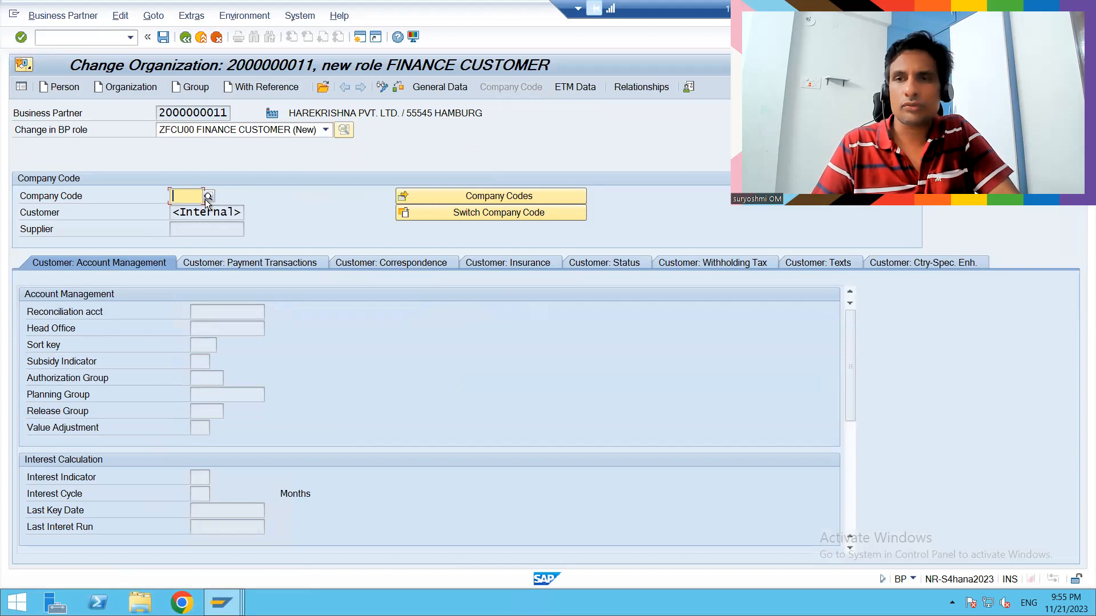
type("HU01")
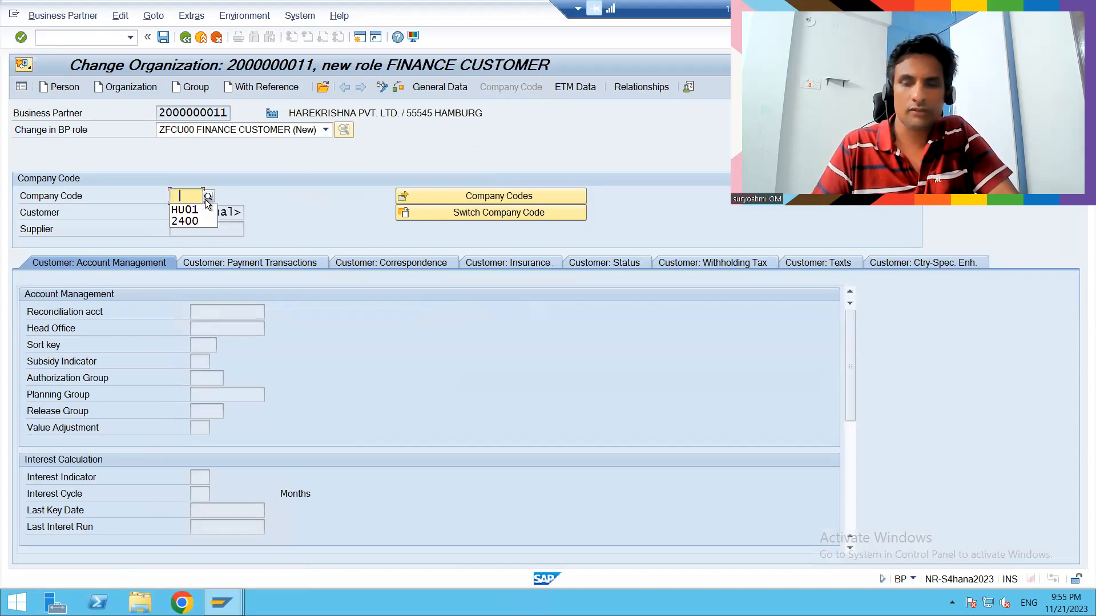
key("Return")
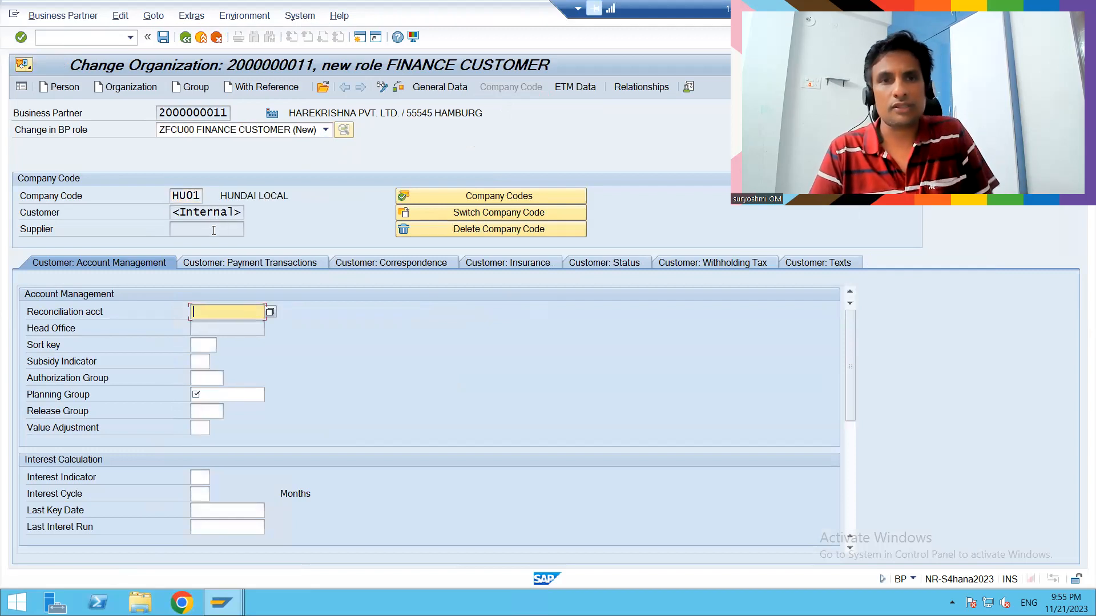
Step: Set the customer's planning group to A1 and the reconciliation account to 150000 in the account management data
left_click(215, 396)
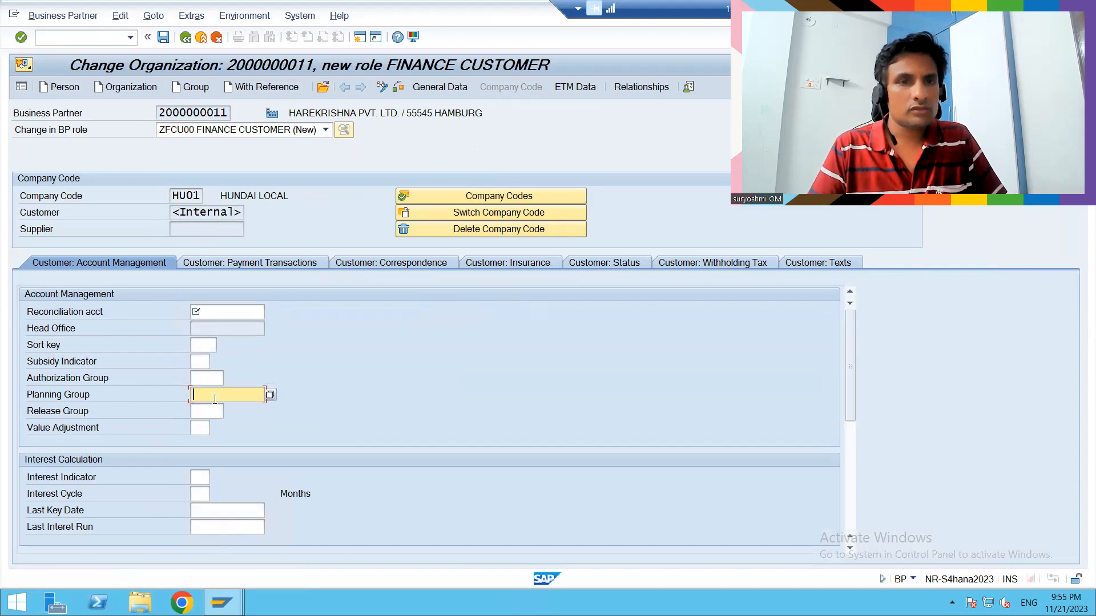
left_click(269, 396)
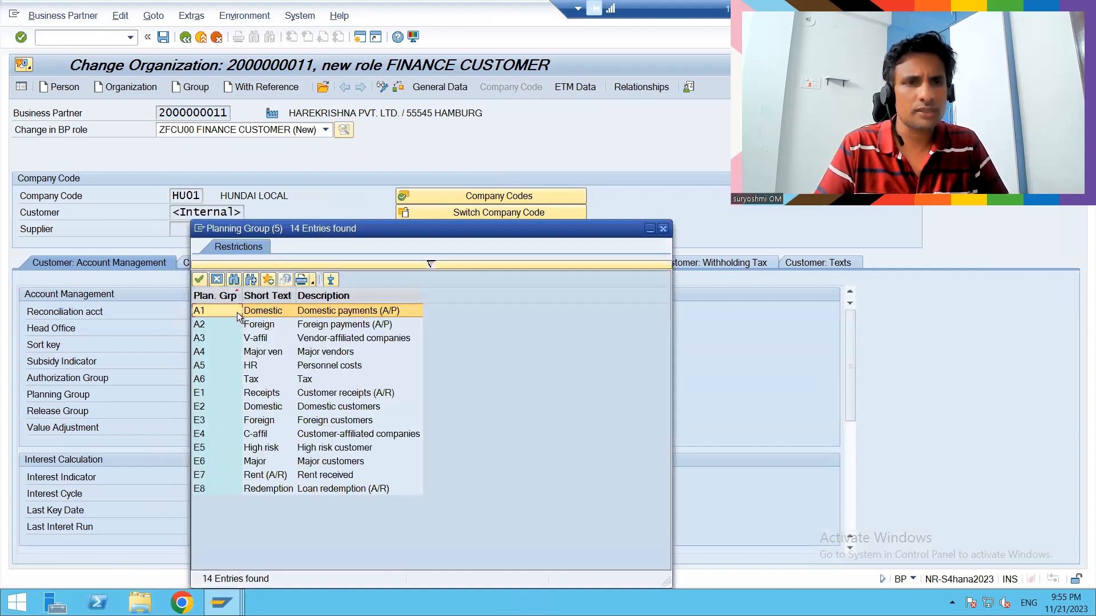
left_click(238, 313)
left_click(222, 313)
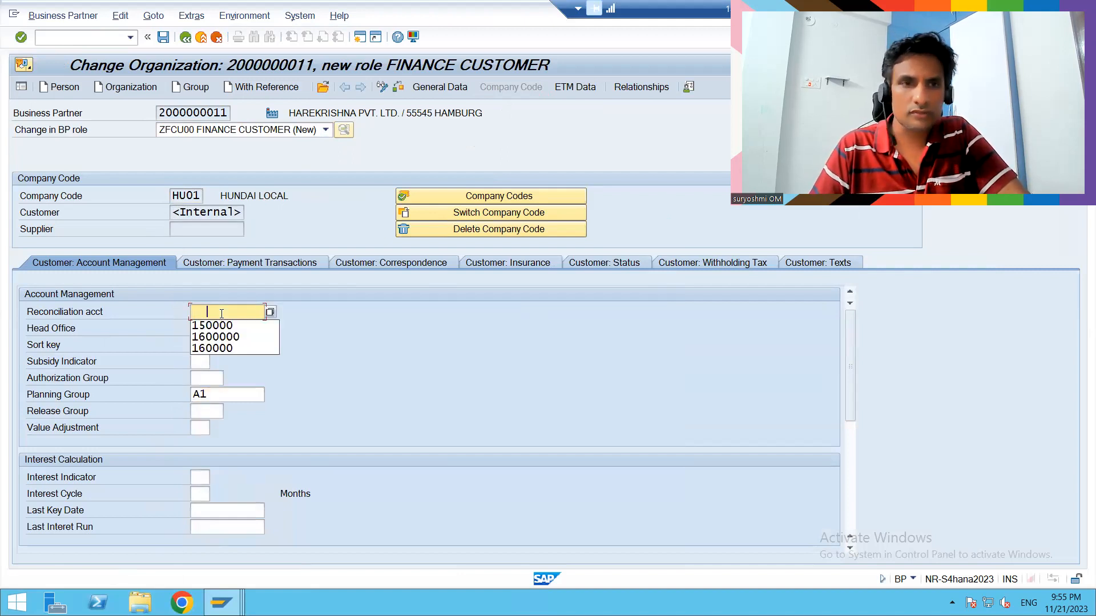
key("Down")
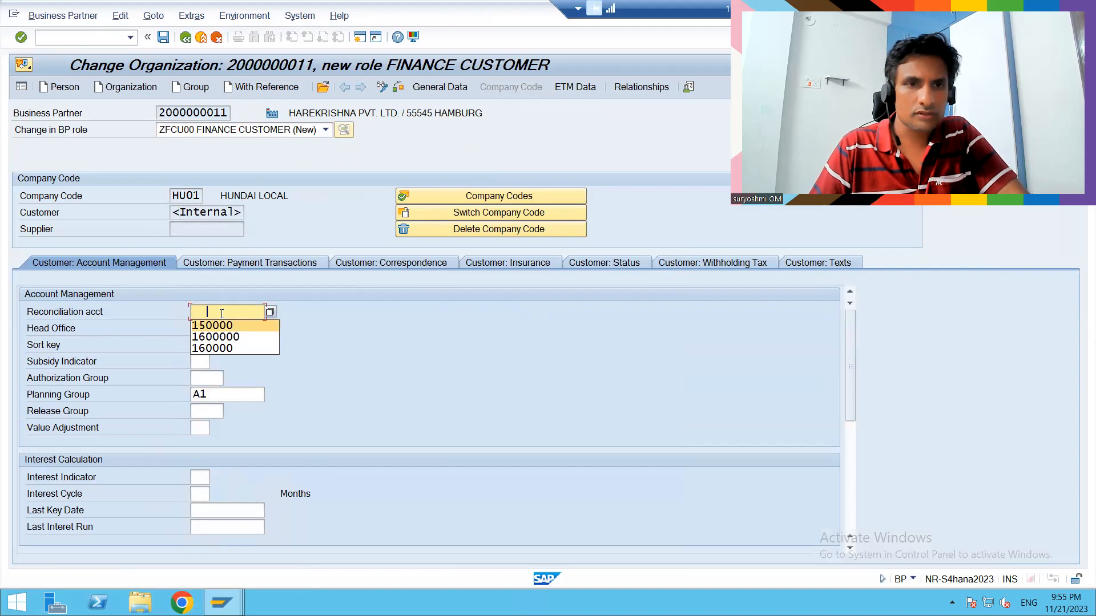
key("Return")
key("Return")
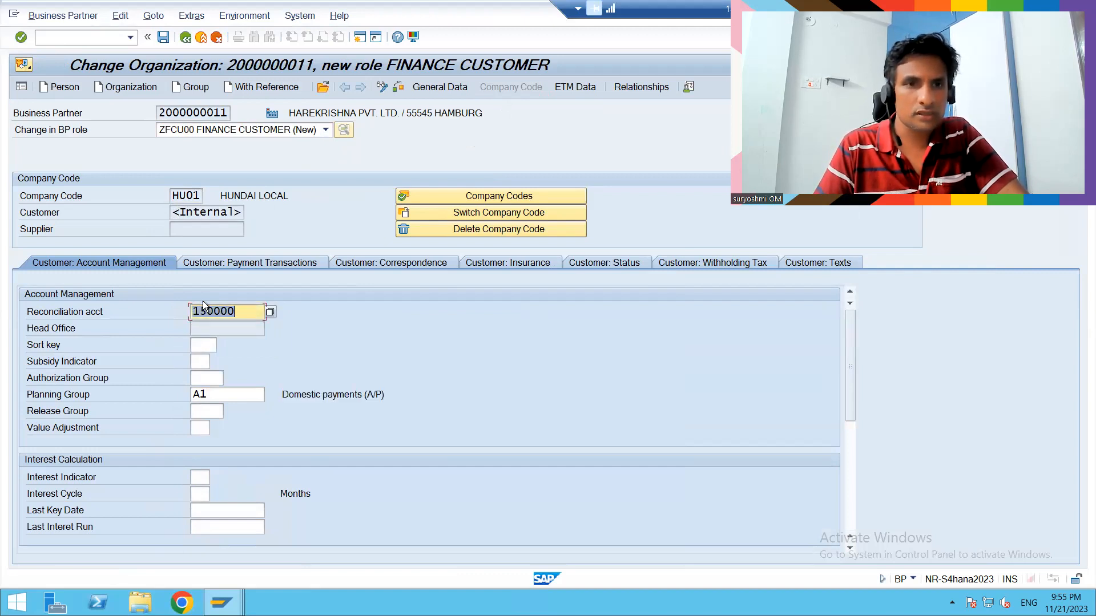
Step: Set the payment method to L in the customer's automatic payment transactions data
left_click(211, 263)
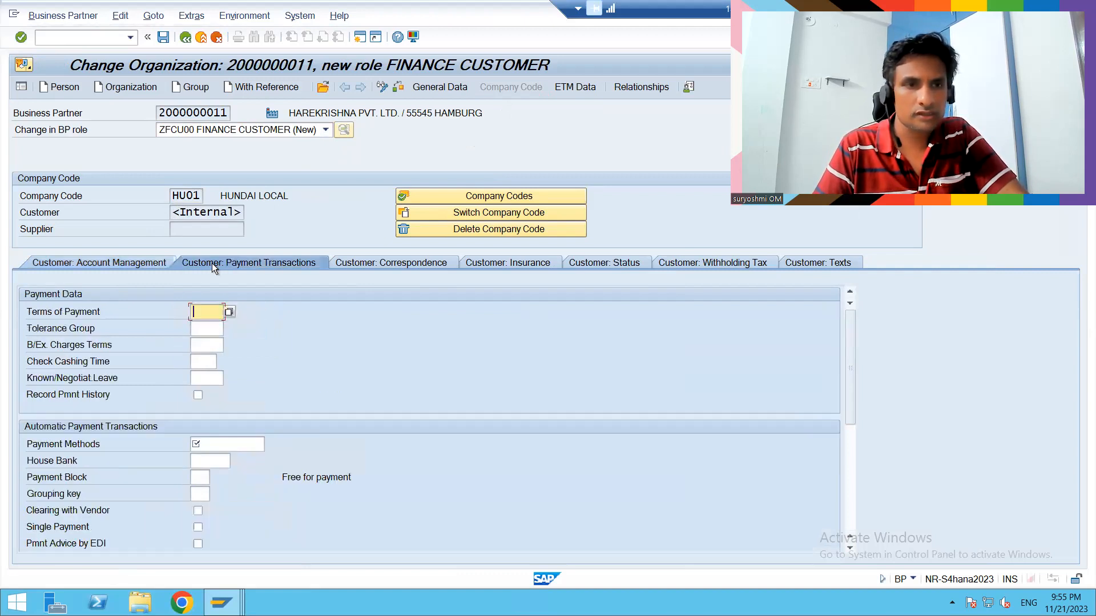
left_click(206, 447)
type("L")
key("Return")
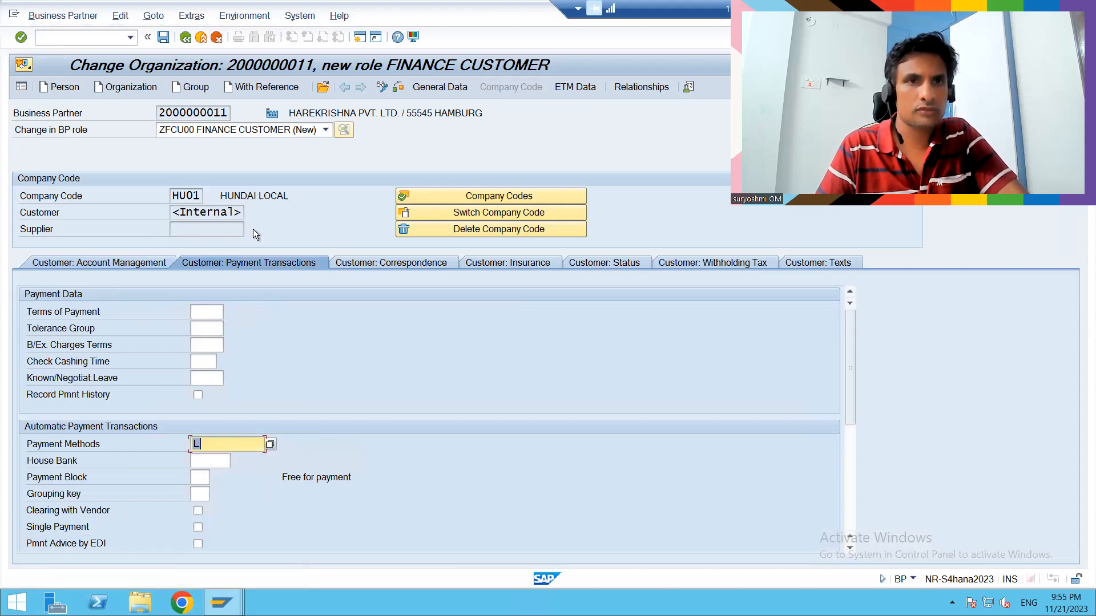
Step: Try to save the finance customer role, choosing to have the VAT registration message displayed again
left_click(164, 38)
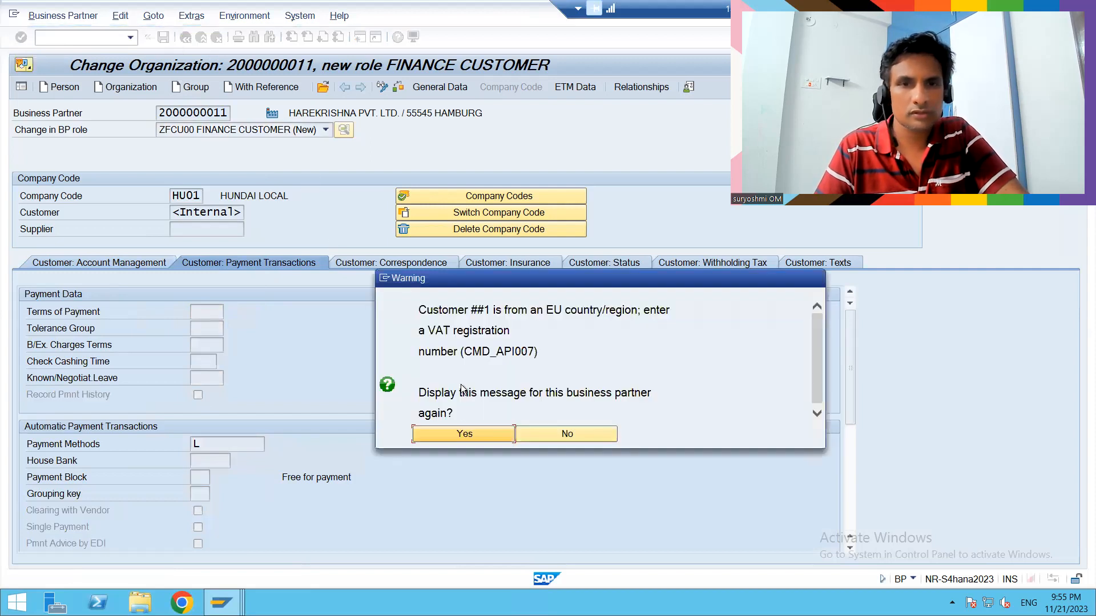
left_click(484, 436)
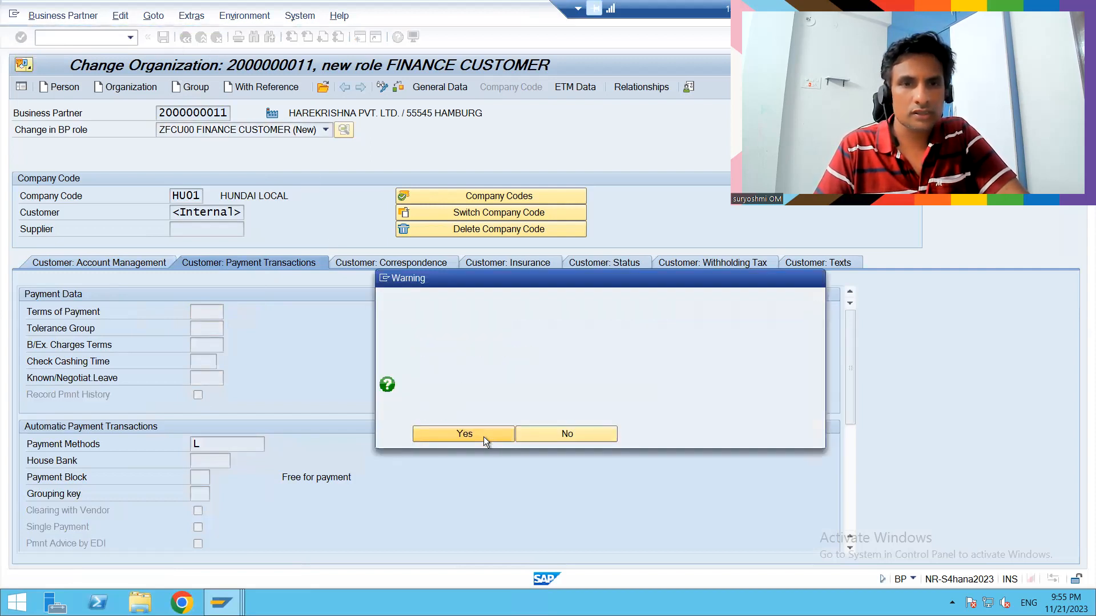
left_click(556, 419)
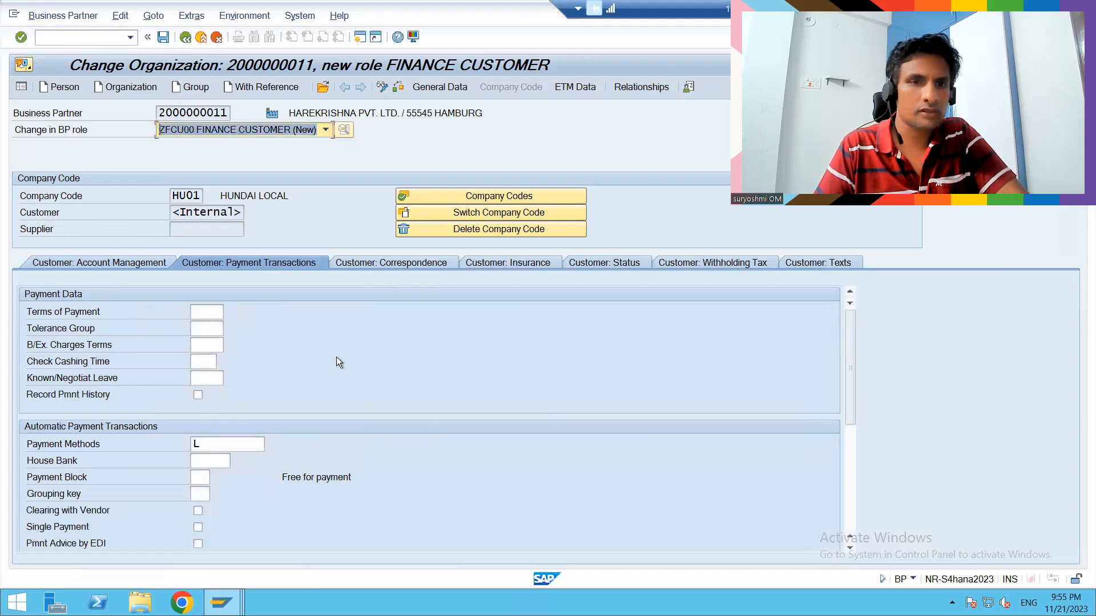
Step: Check the customer's dunning and correspondence data, and the interest calculation fields in account management
left_click(361, 263)
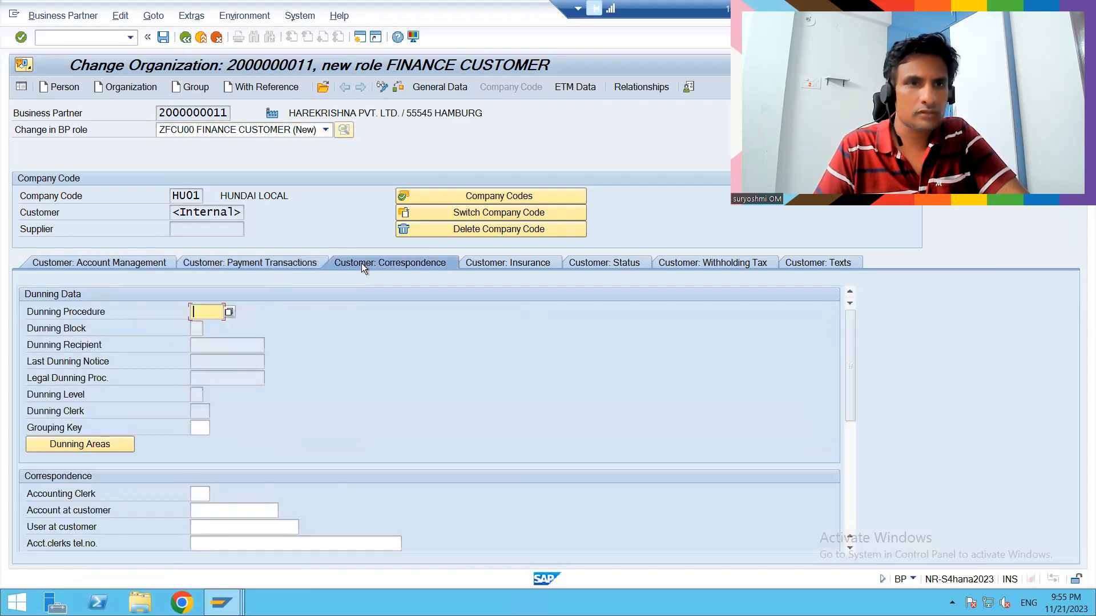
left_click(128, 261)
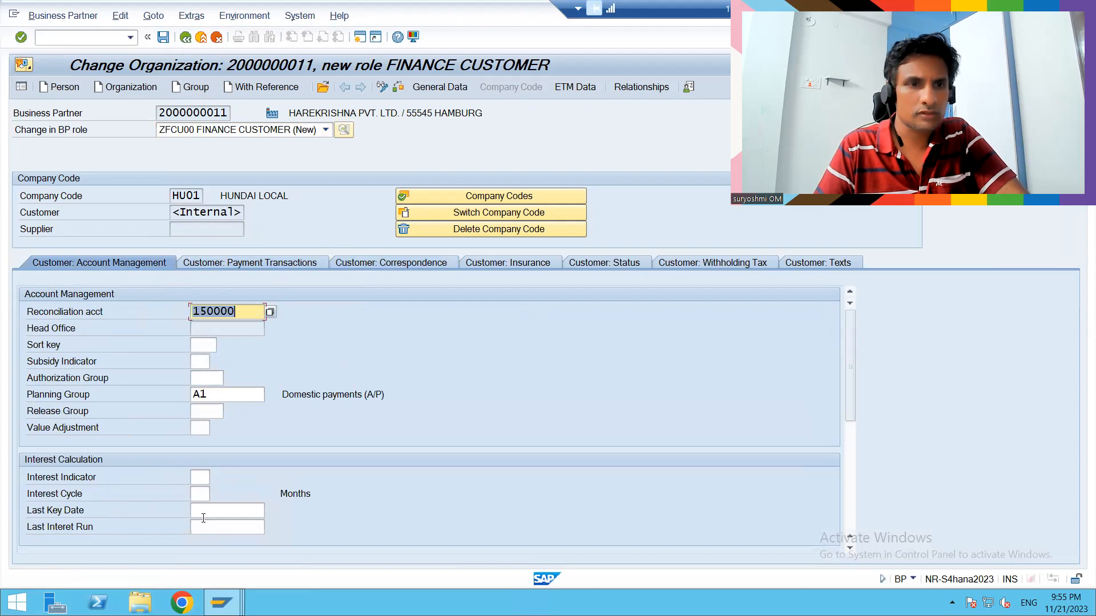
left_click(199, 494)
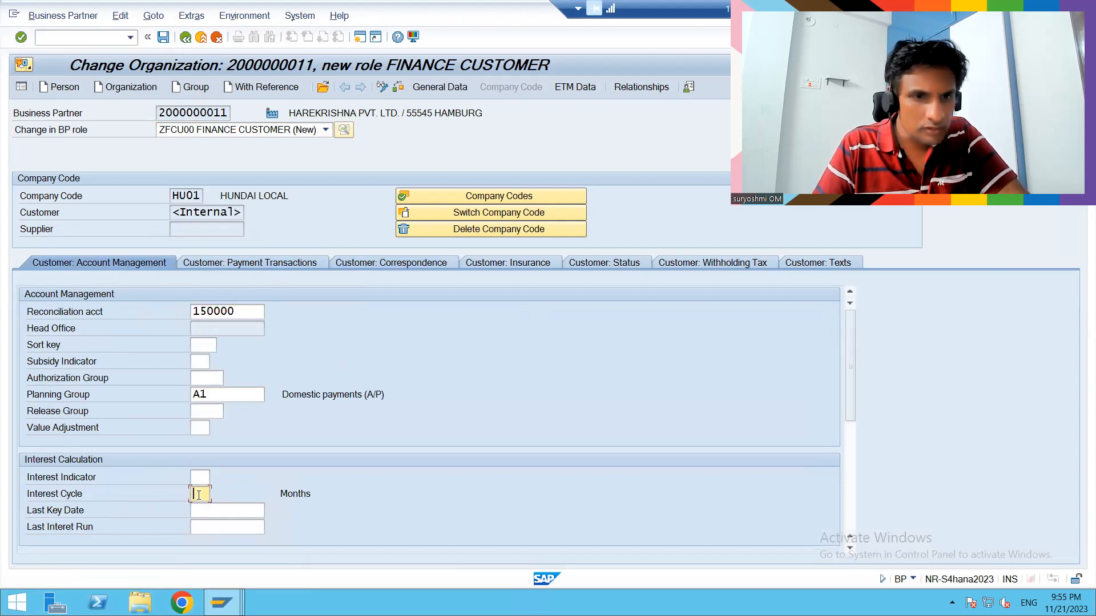
left_click(199, 477)
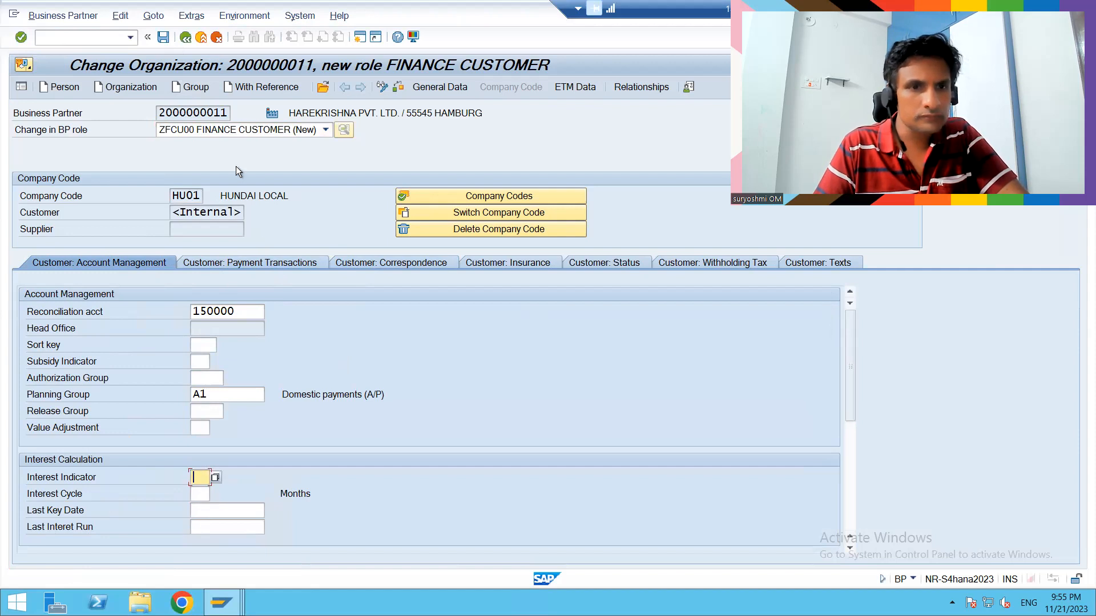
Step: Try to save the finance customer role again, keeping the VAT registration message displayed, and leave the business partner without saving
left_click(163, 37)
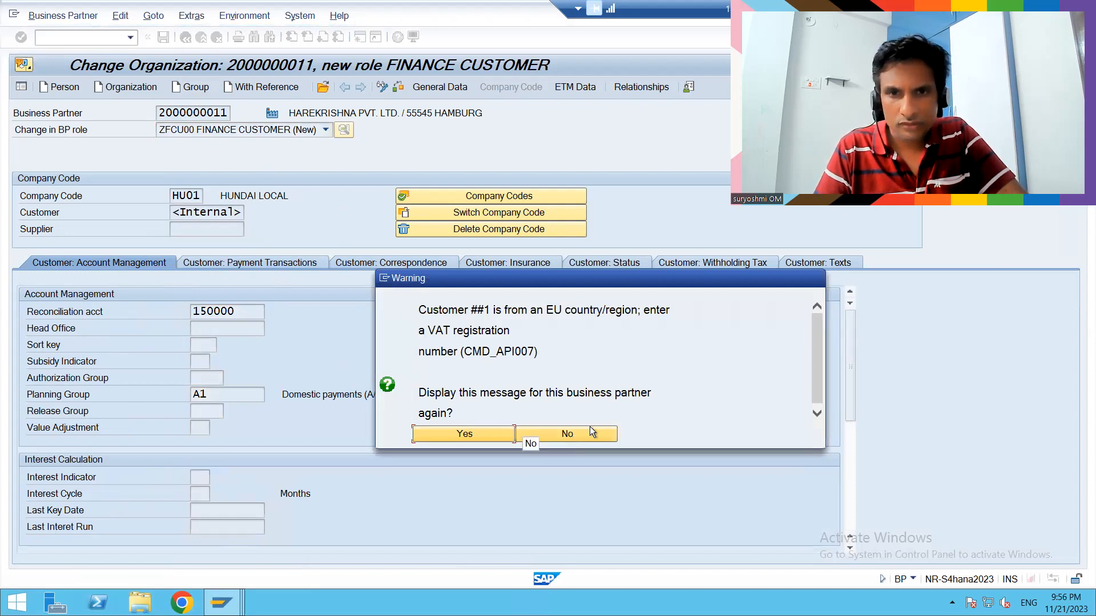
left_click(464, 433)
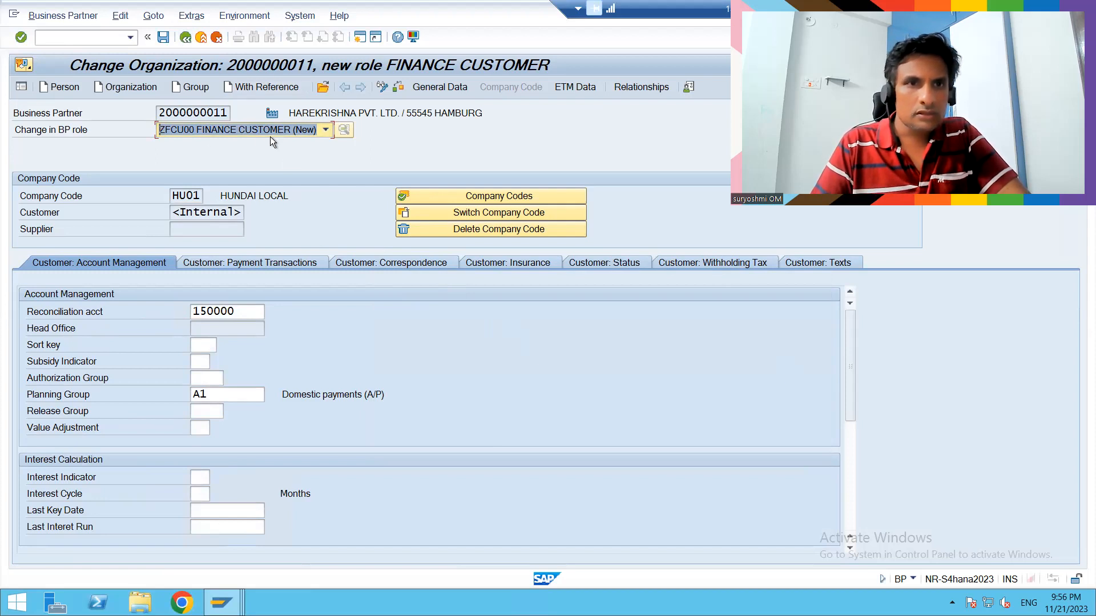
left_click(185, 39)
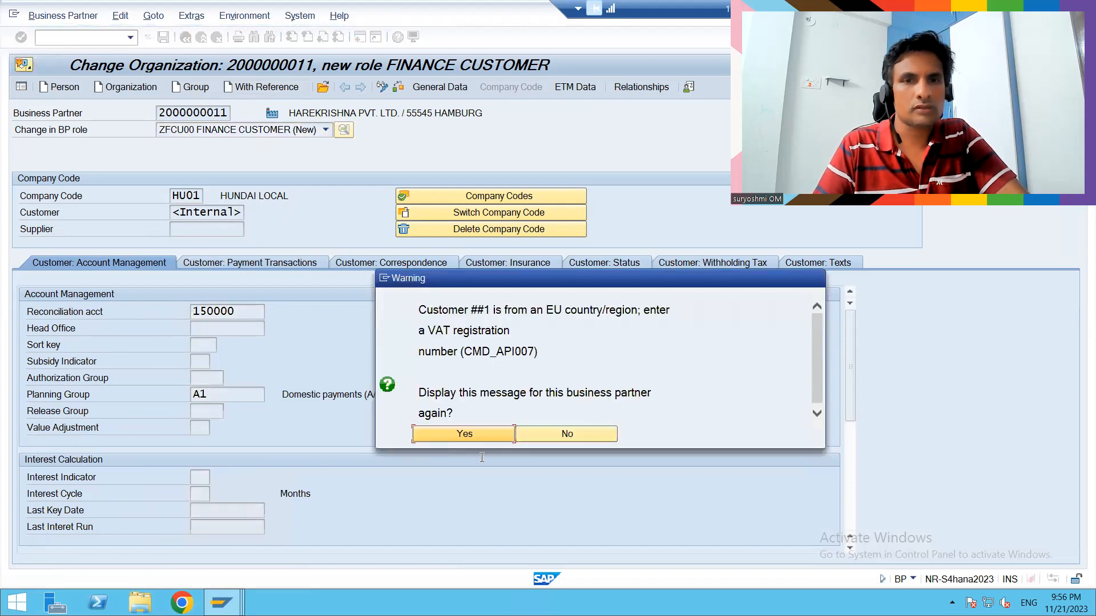
left_click(465, 434)
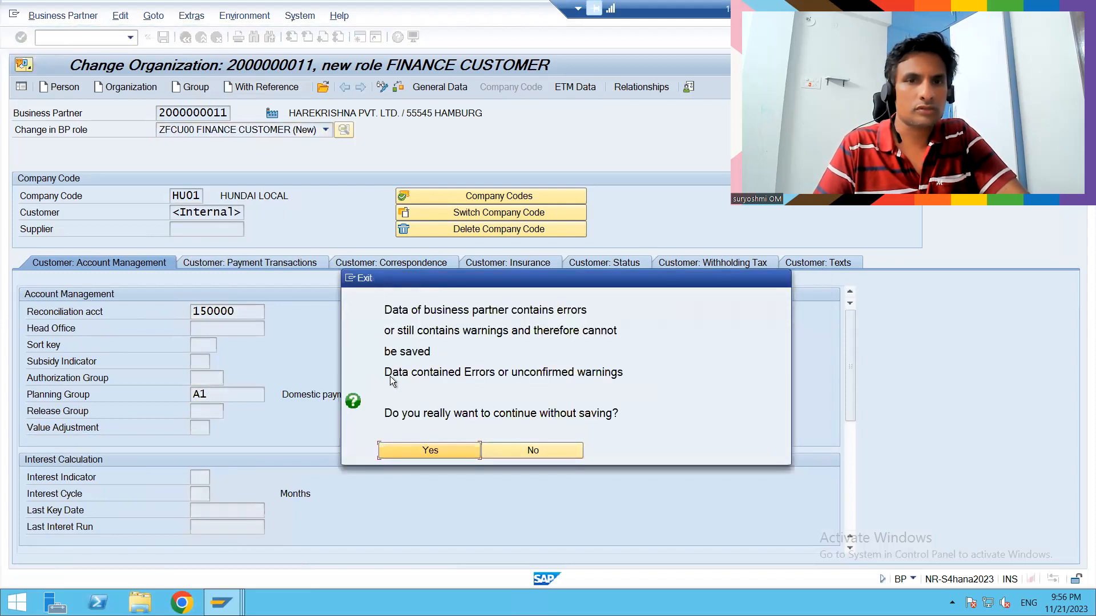
left_click(412, 448)
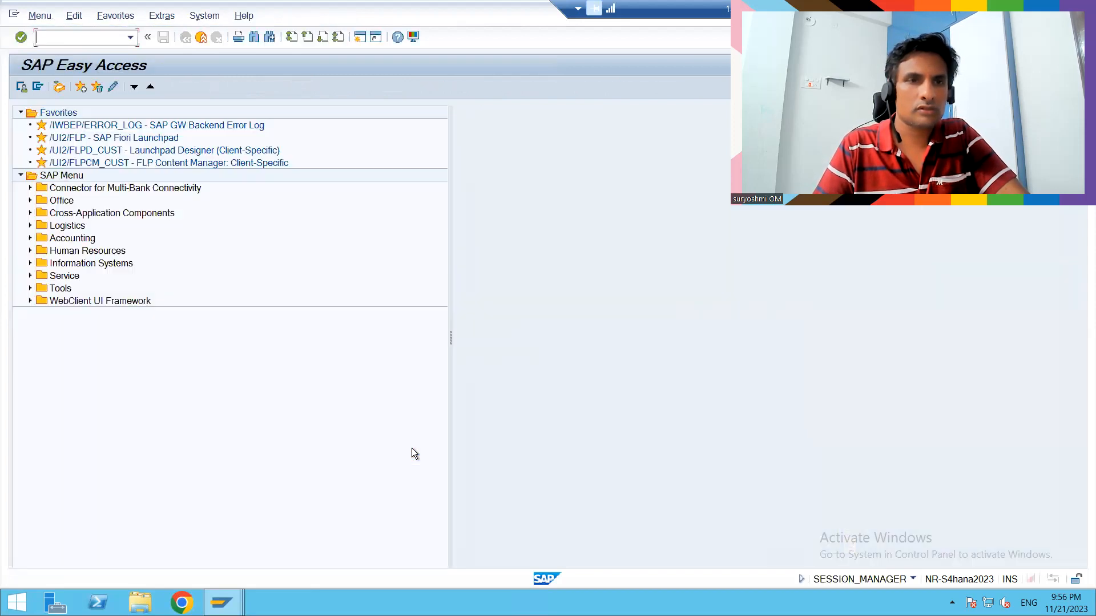
Step: Start transaction BP again and open the organization HAREKRISHNA PVT. LTD. for changing
left_click(149, 162)
double_click(148, 162)
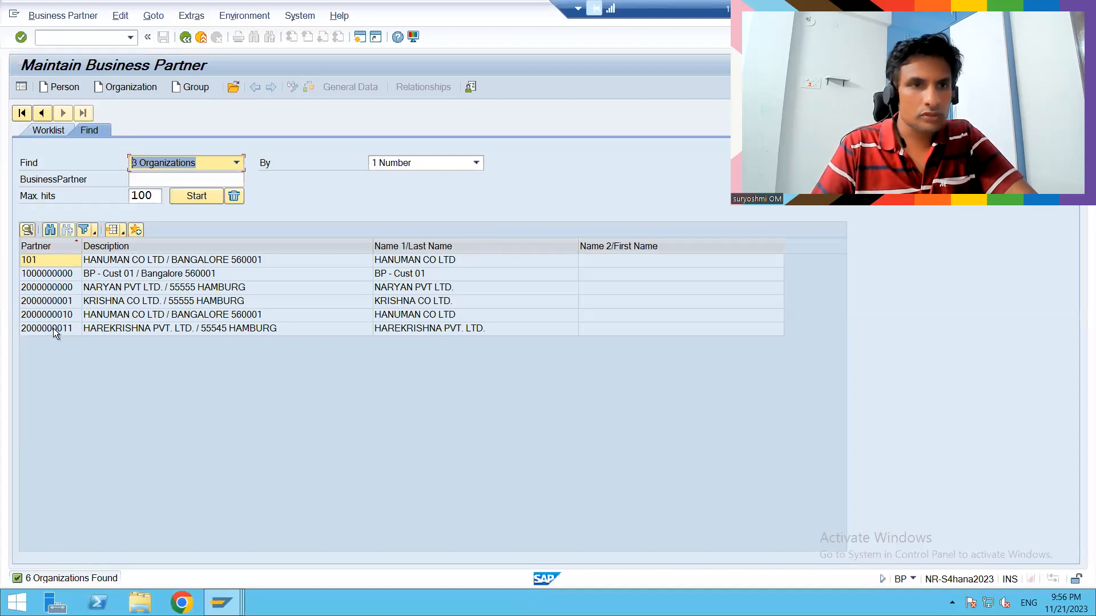
double_click(53, 327)
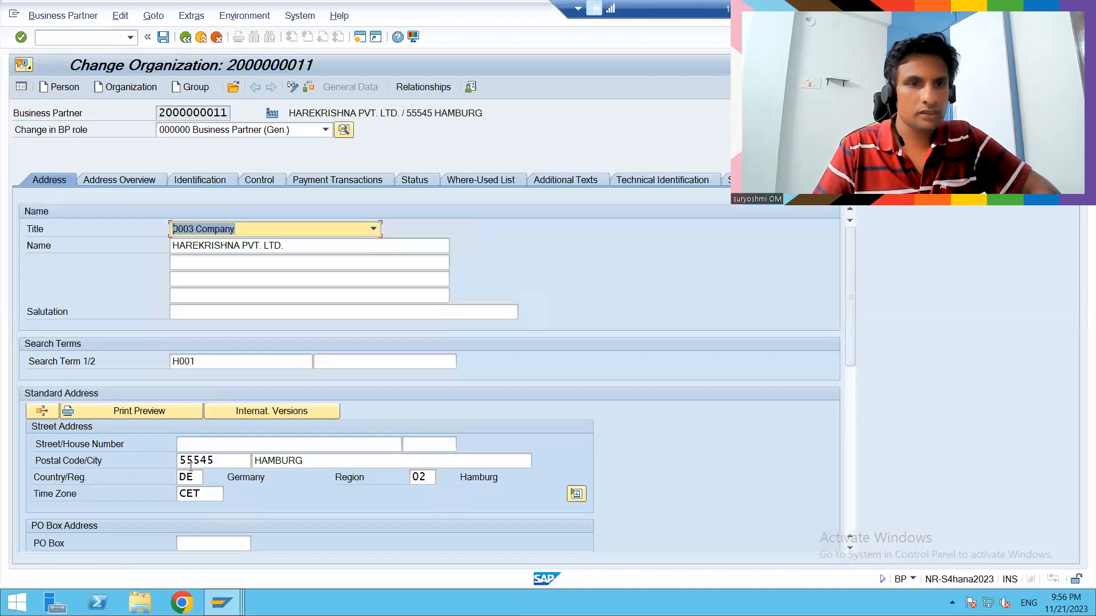
Step: Change the country in the organization's standard address to IN, enter a six-digit postal code and set the city to HYDERABAD
double_click(198, 479)
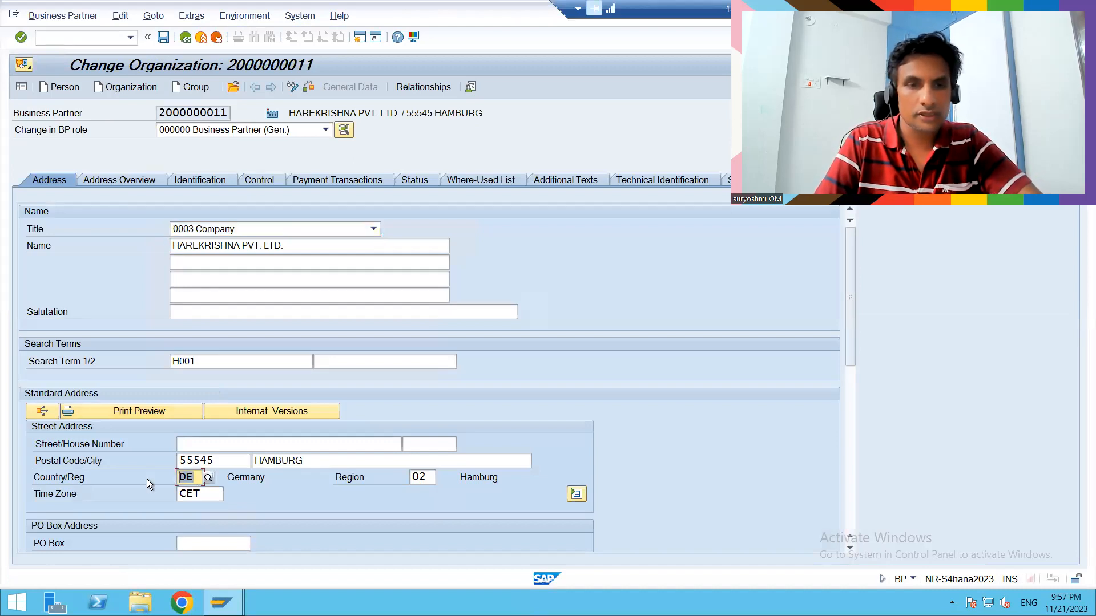
type("IN")
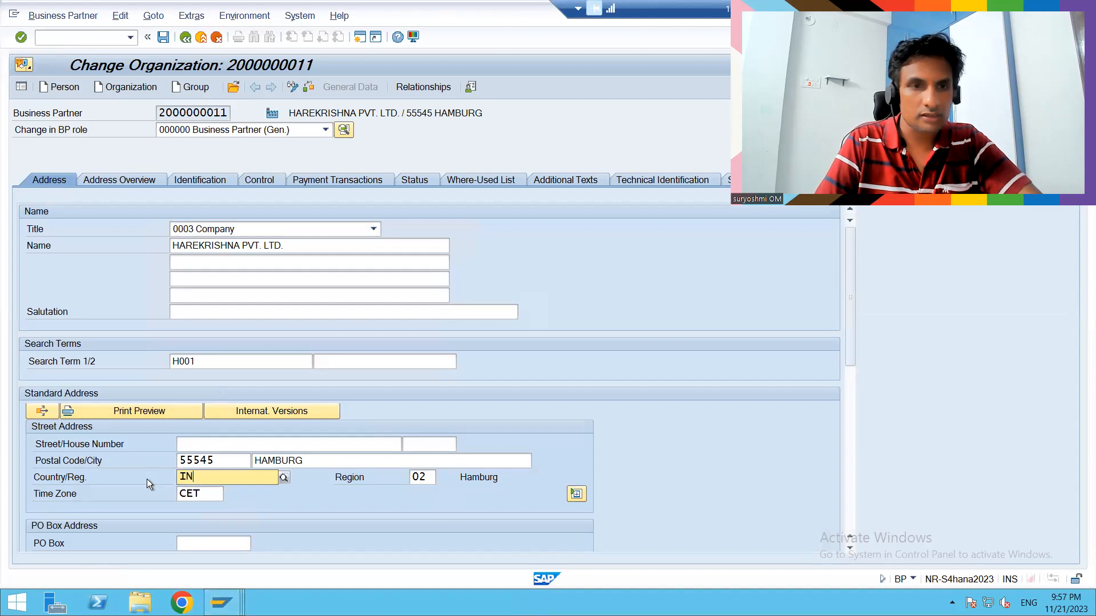
key("Tab")
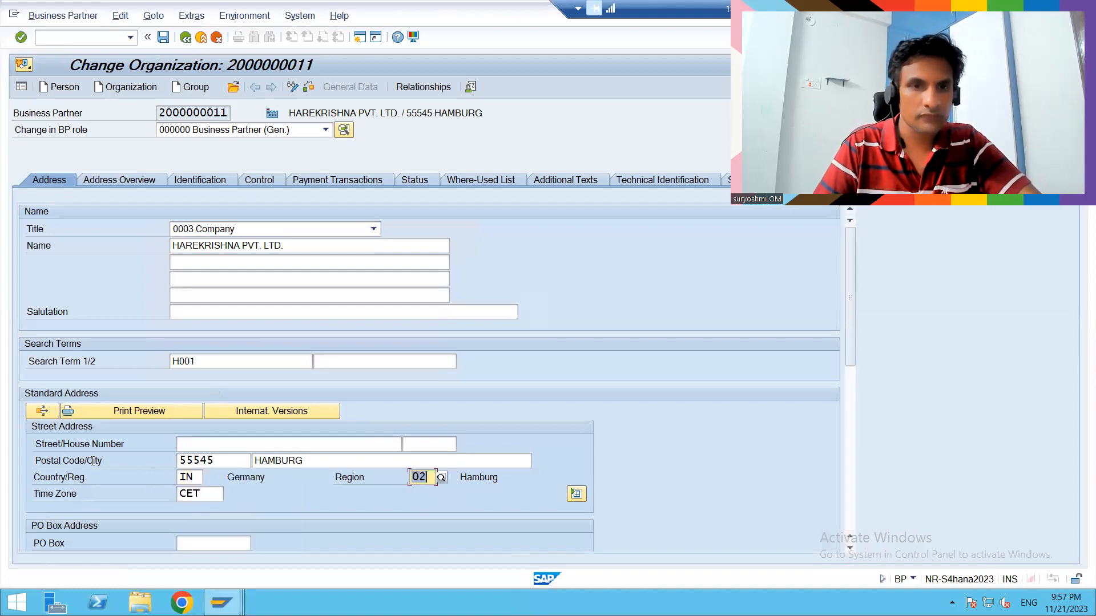
left_click(216, 459)
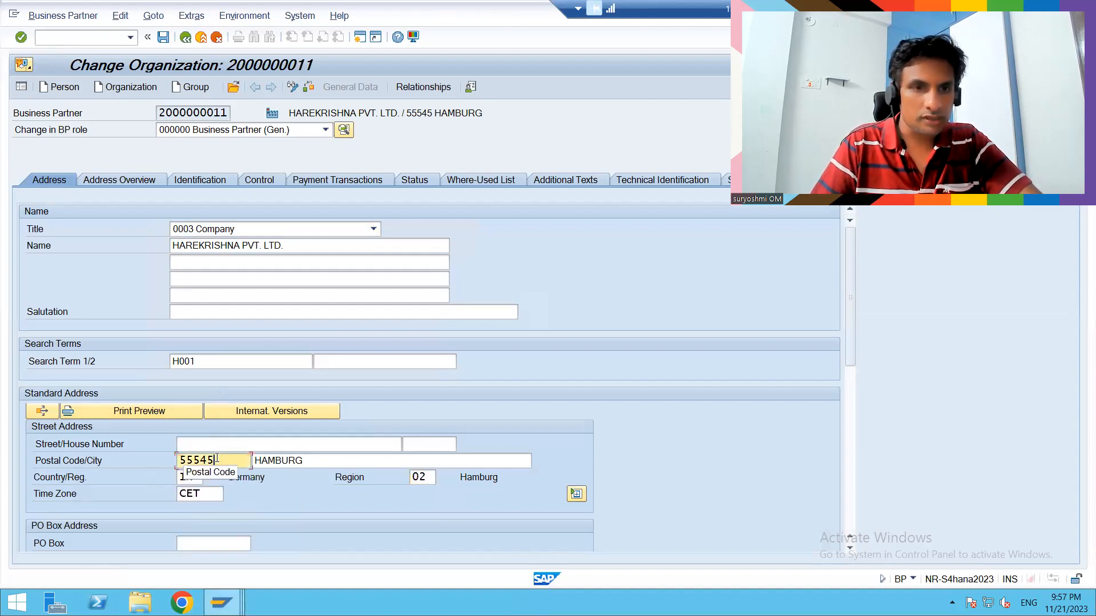
type("1")
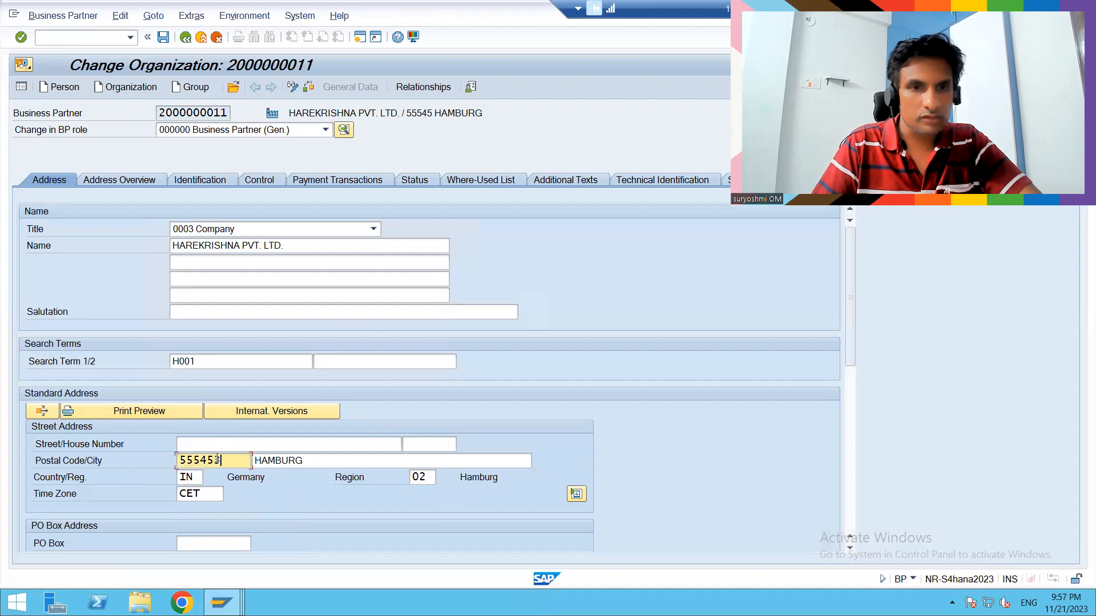
double_click(302, 461)
type("HYDE")
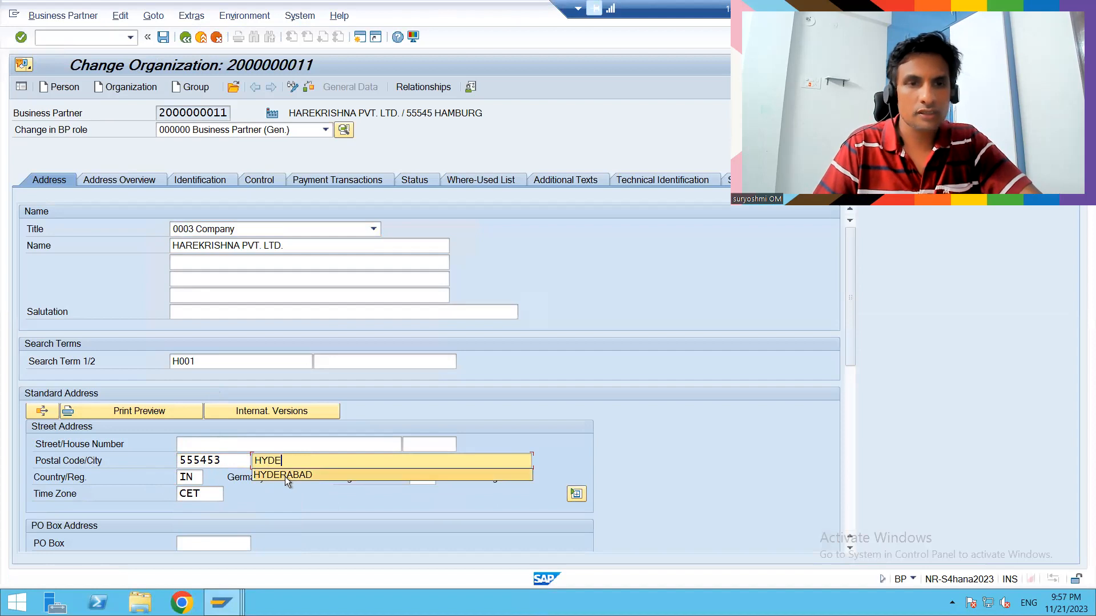
left_click(286, 475)
Step: Set the address region to 36 (Telangana) and save the organization, accepting the time zone message
double_click(425, 477)
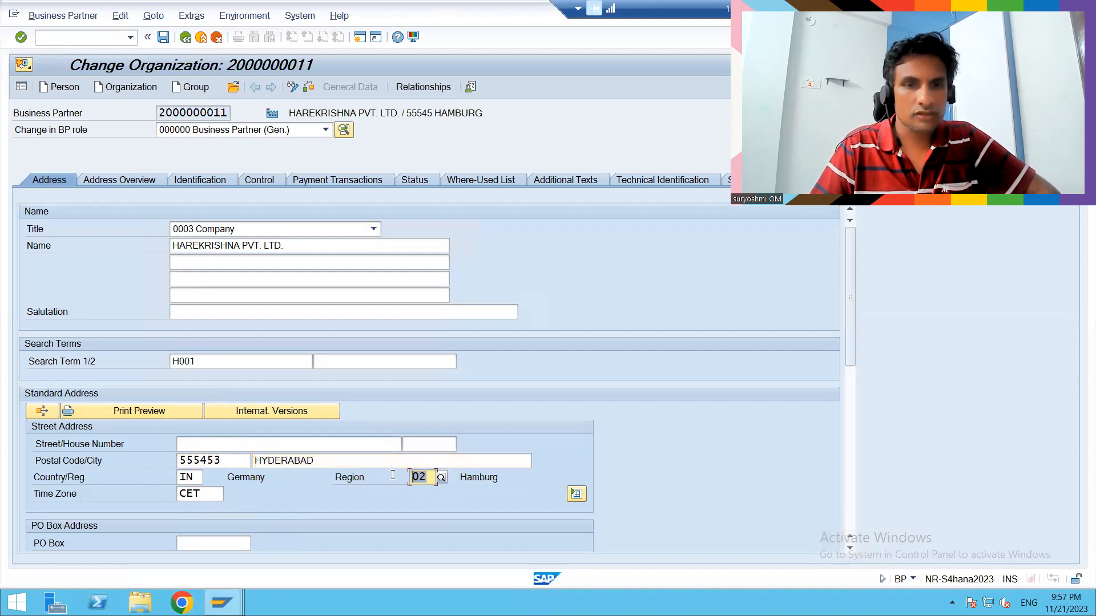
type("33")
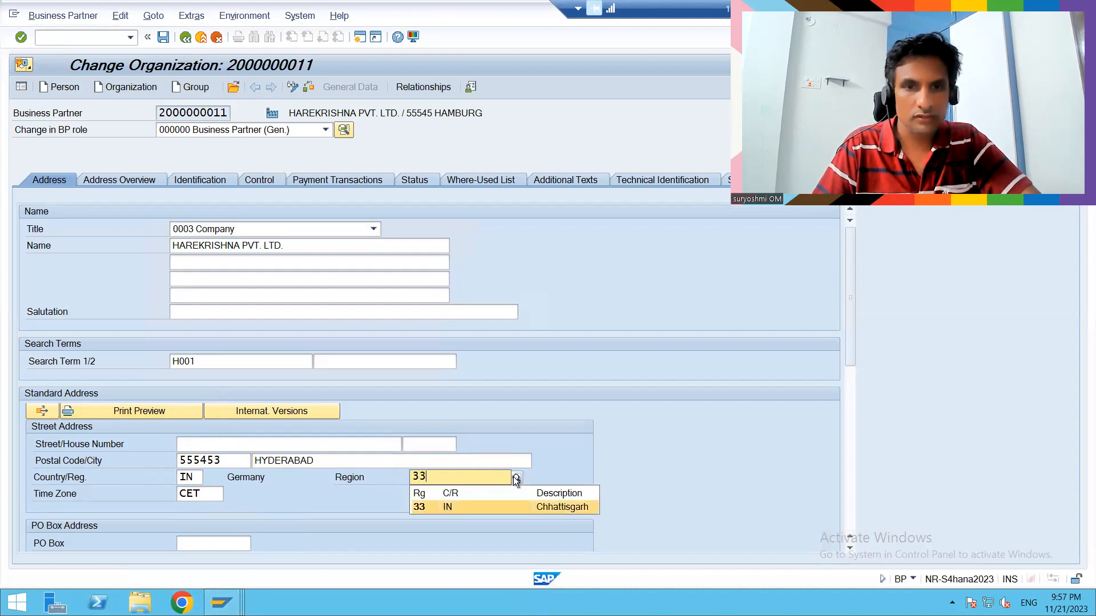
key("BackSpace")
type("1")
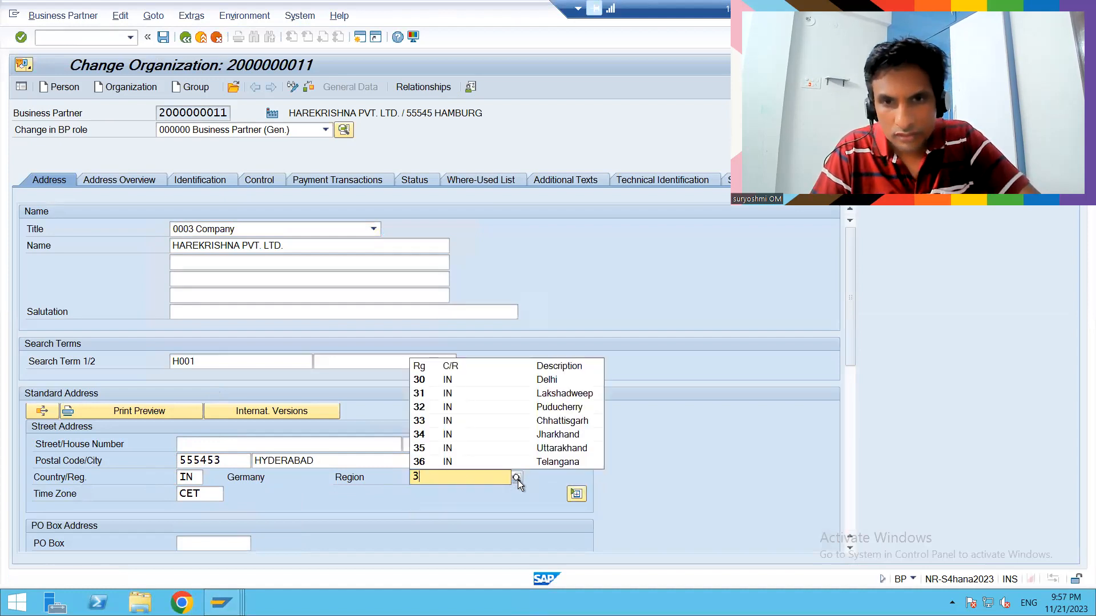
left_click(537, 461)
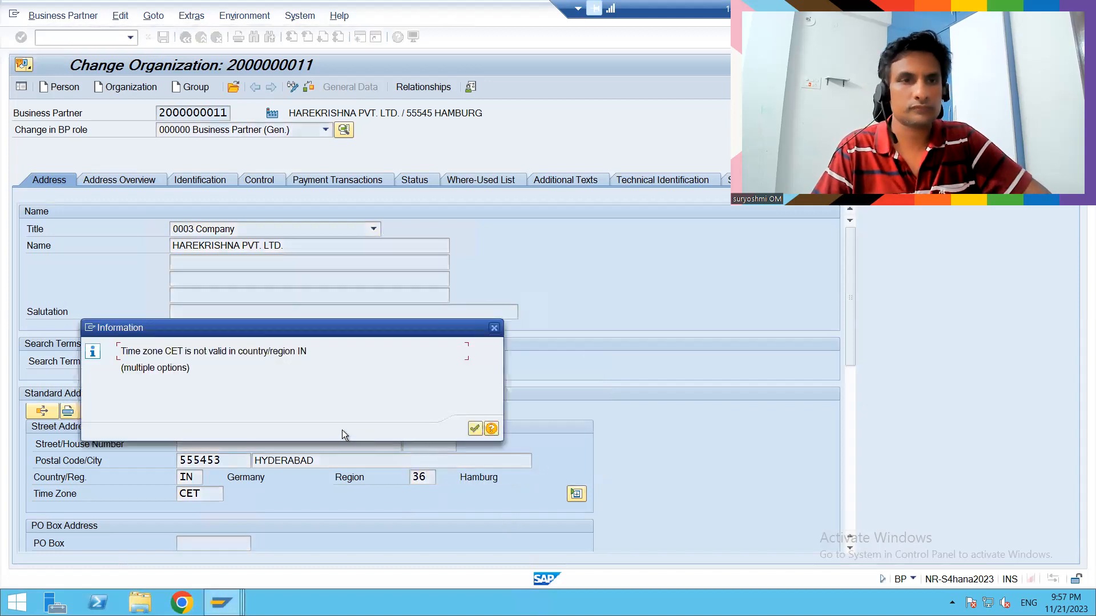
left_click(477, 433)
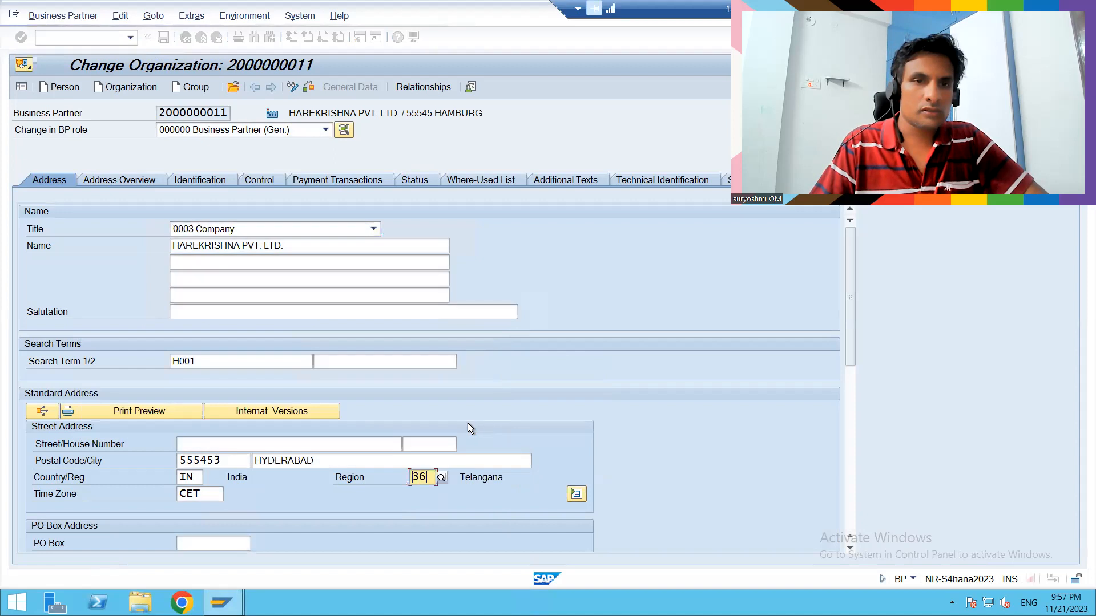
key("Return")
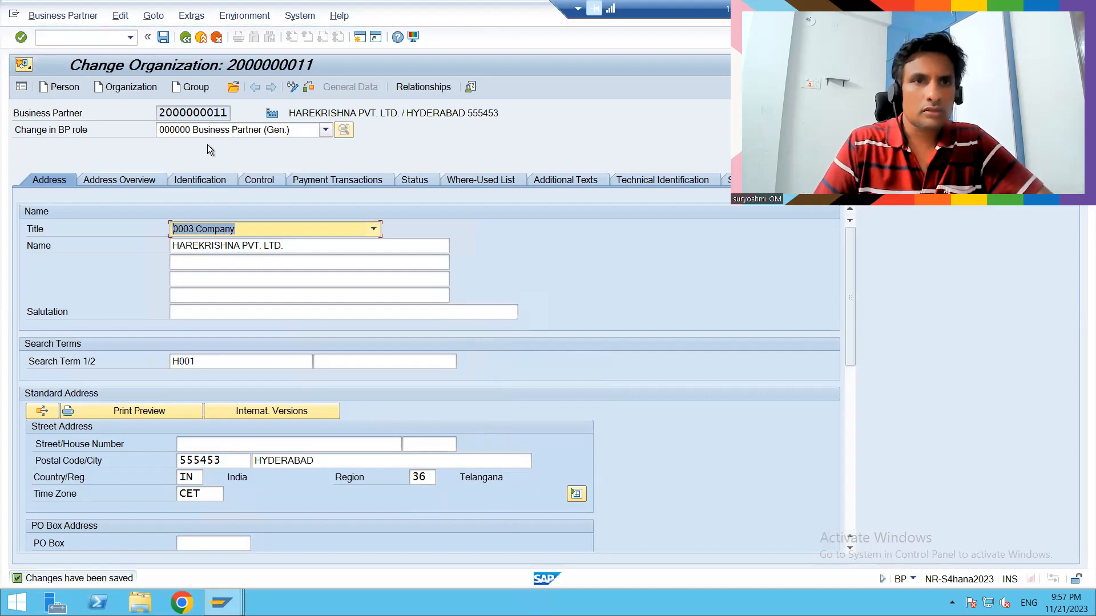
Step: Assign the role ZFCU00 FINANCE CUSTOMER to the organization and open its company code data for HU01
left_click(234, 129)
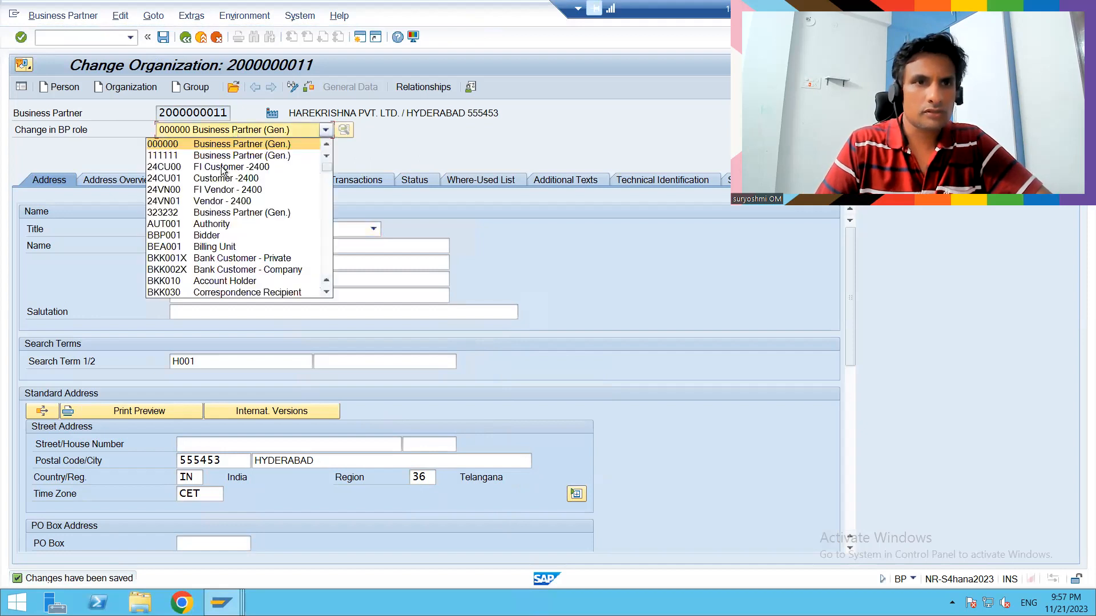
key("z")
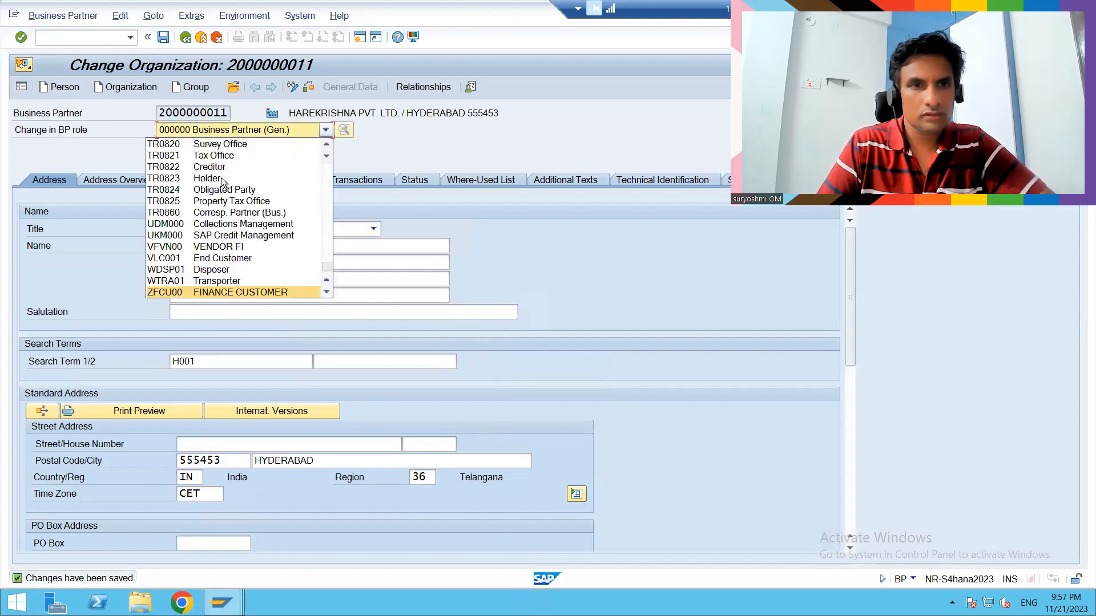
left_click(207, 292)
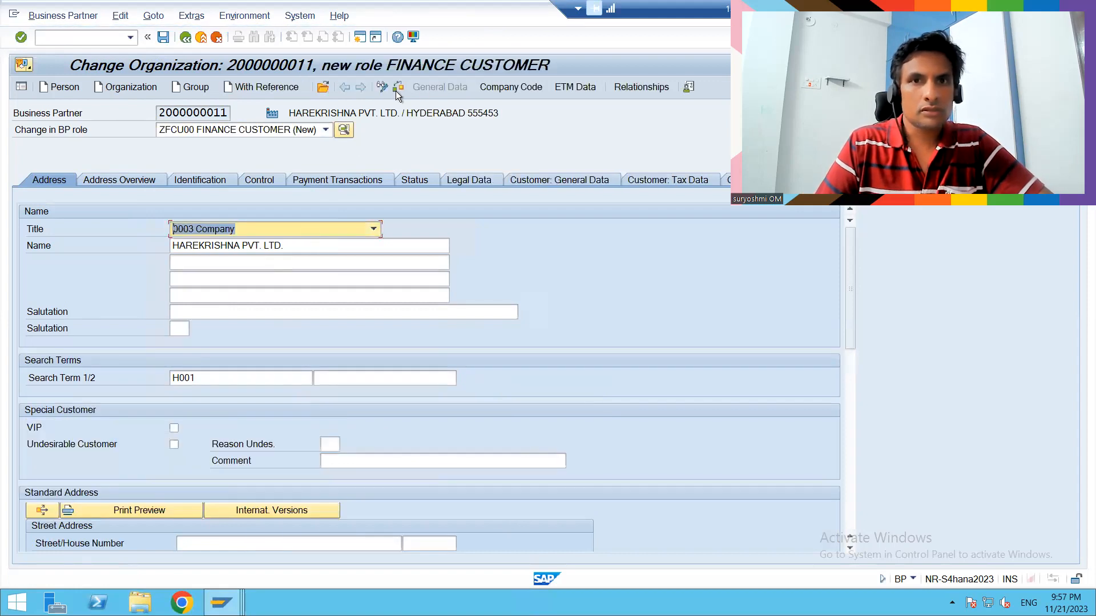
left_click(495, 86)
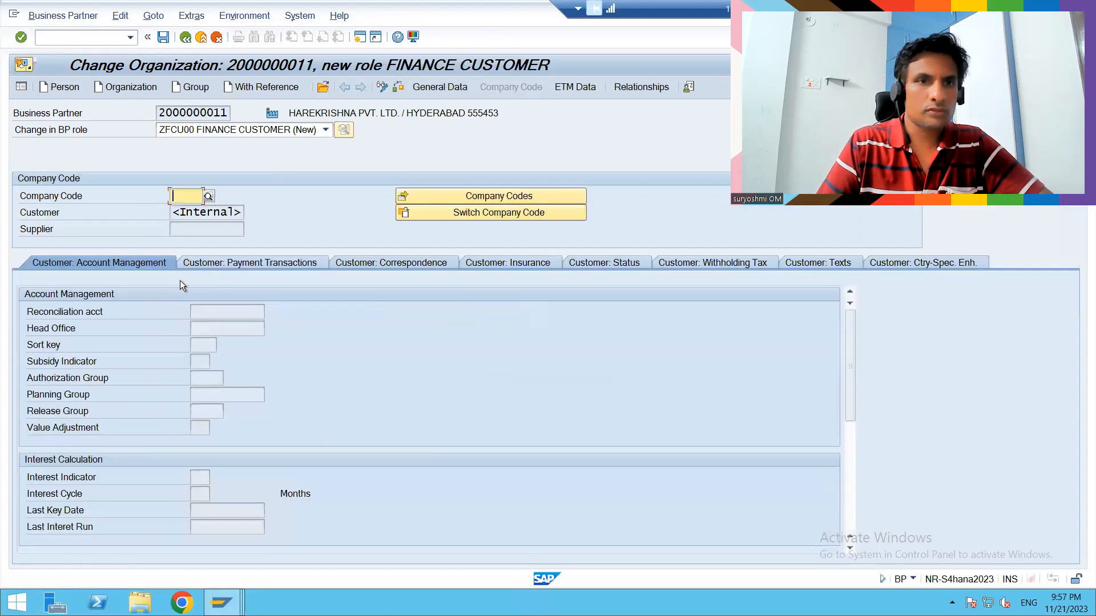
left_click(183, 211)
key("Return")
Step: Enter reconciliation account 150000 and planning group A1 in the account management data for the new role
left_click(224, 312)
left_click(226, 311)
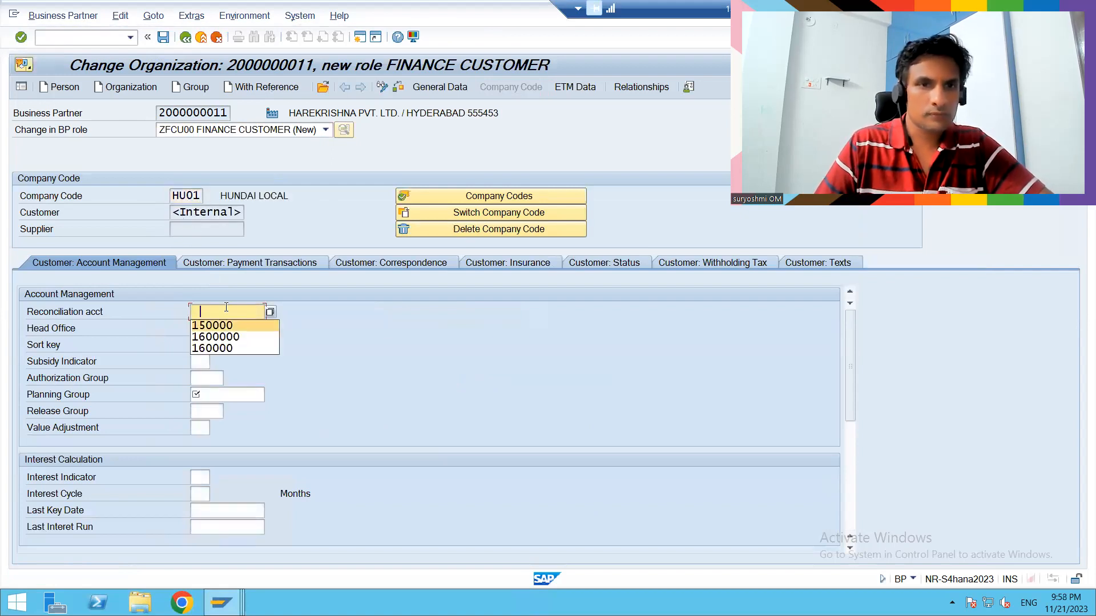
key("Return")
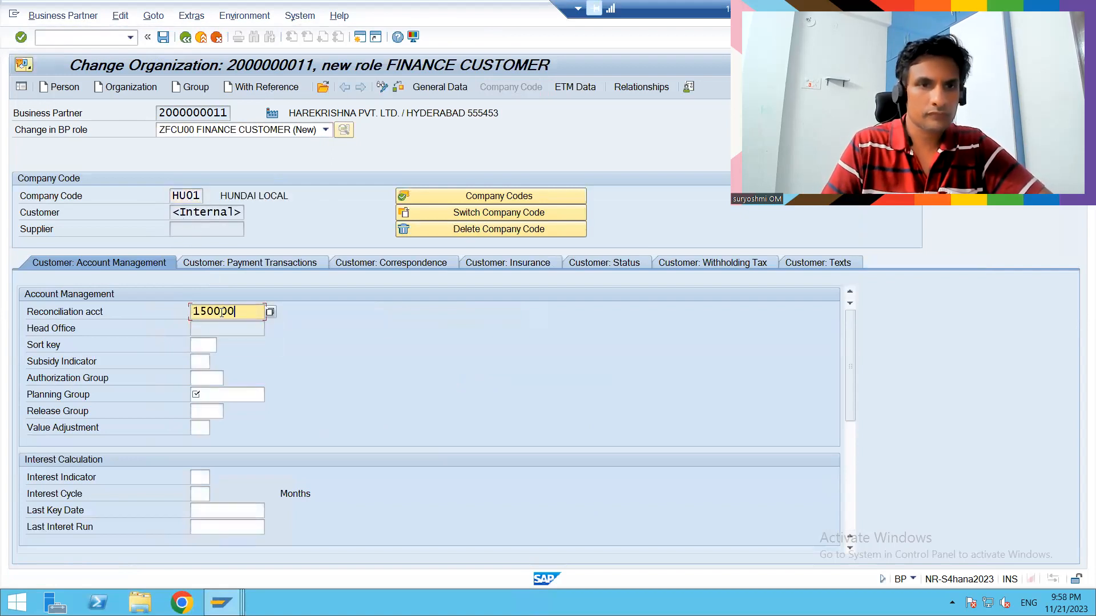
left_click(229, 393)
key("Return")
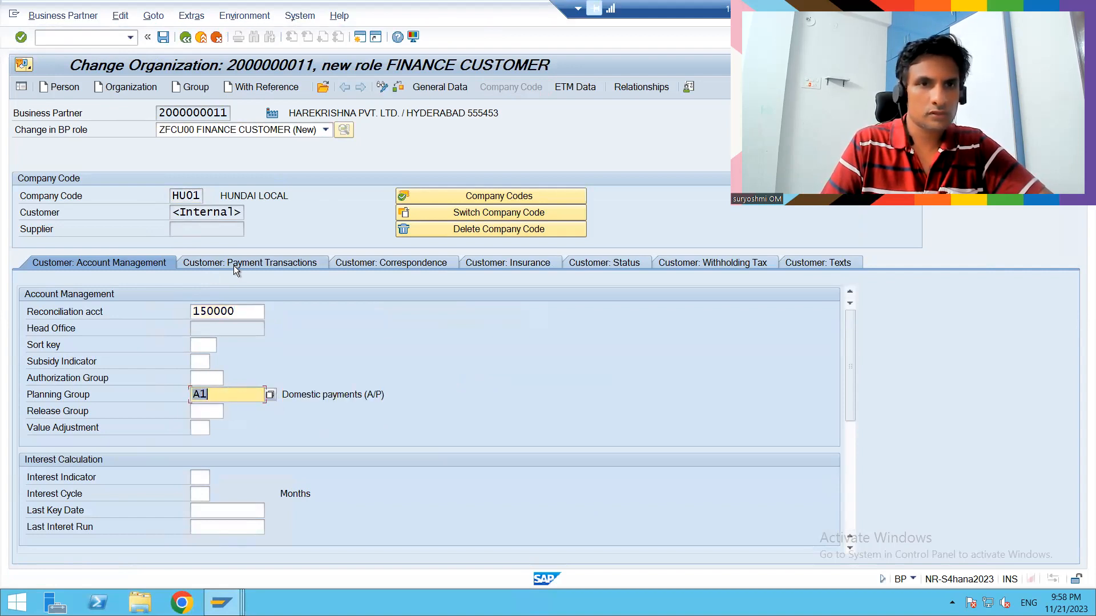
Step: Enter payment method L in the automatic payment transactions data and save the finance customer role
left_click(164, 38)
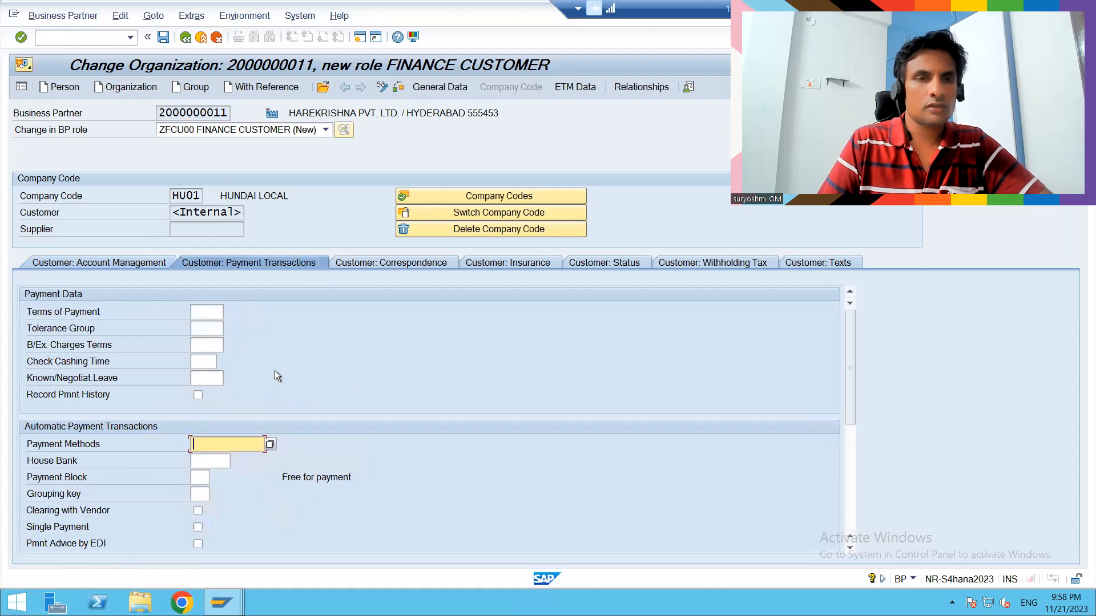
type("L")
key("Return")
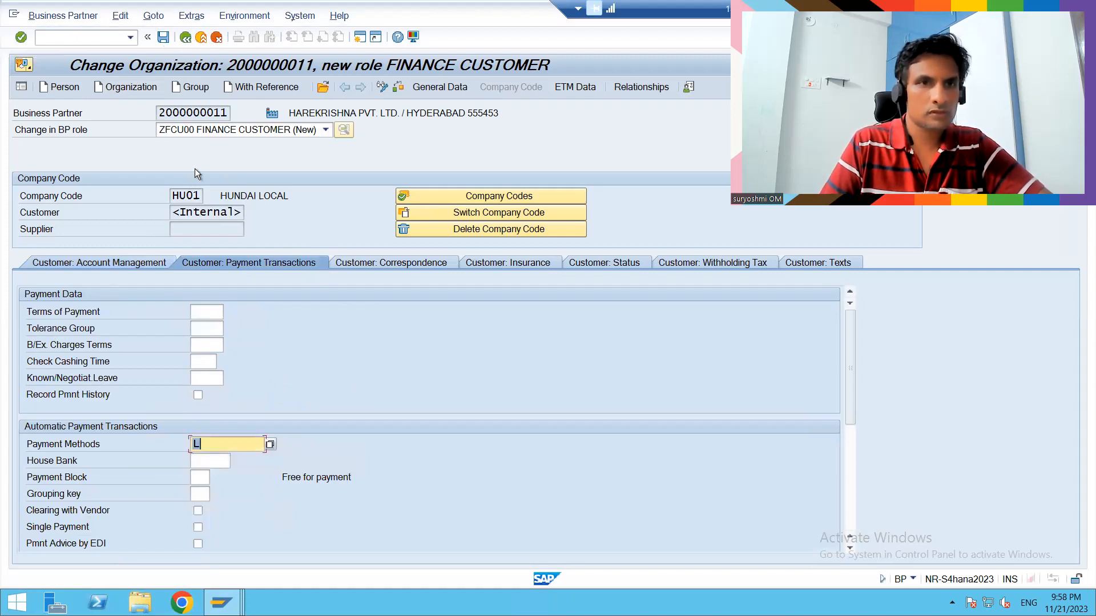
left_click(165, 38)
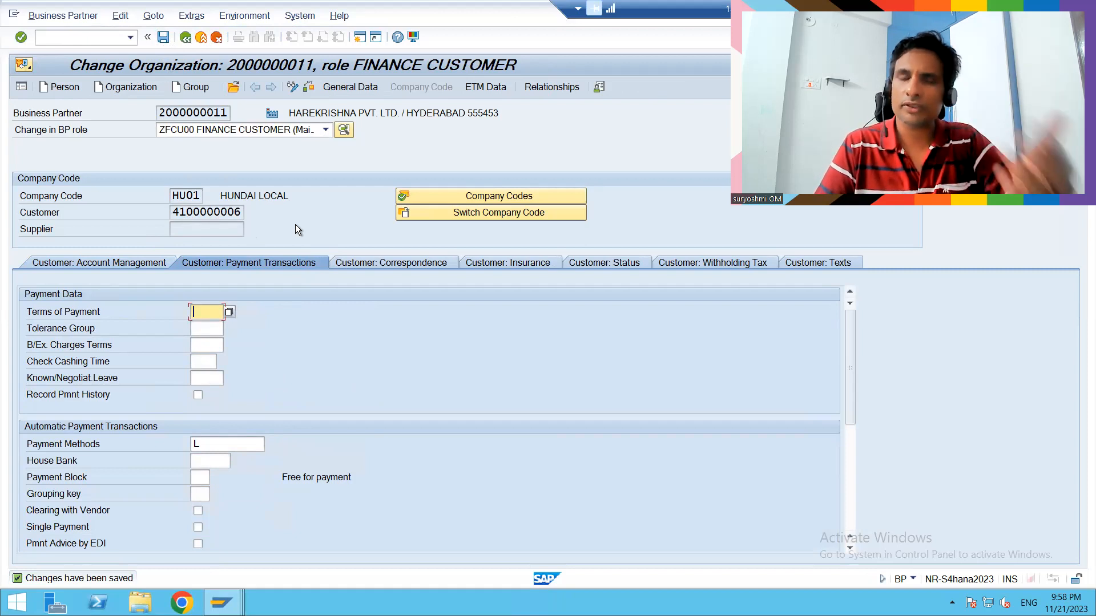
Step: Assign the role ZSCU01 CUSTOMER SALES to the business partner
left_click(174, 214)
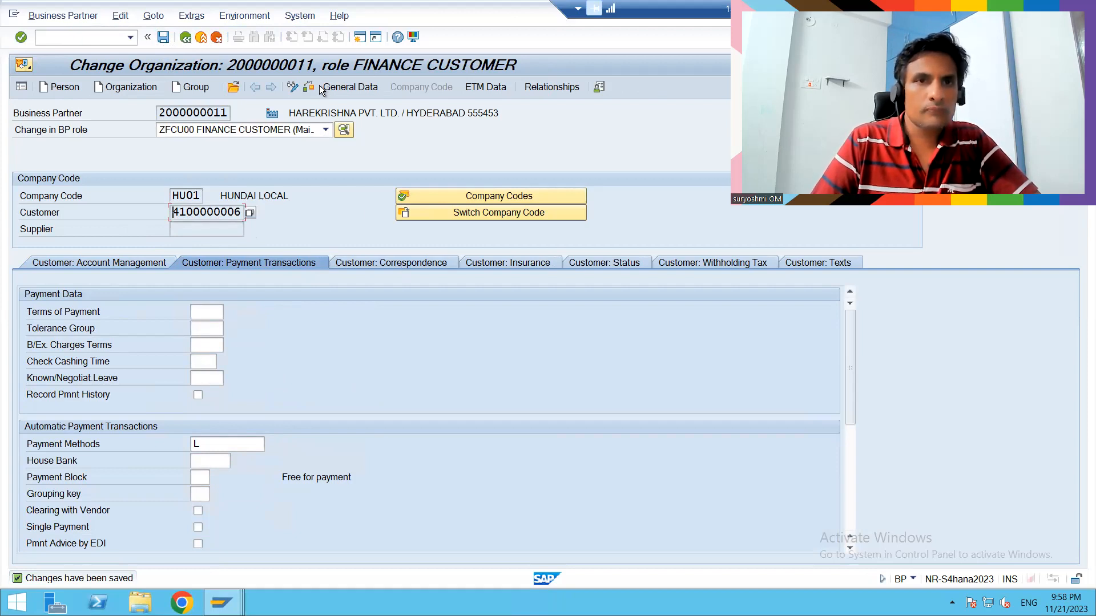
left_click(286, 135)
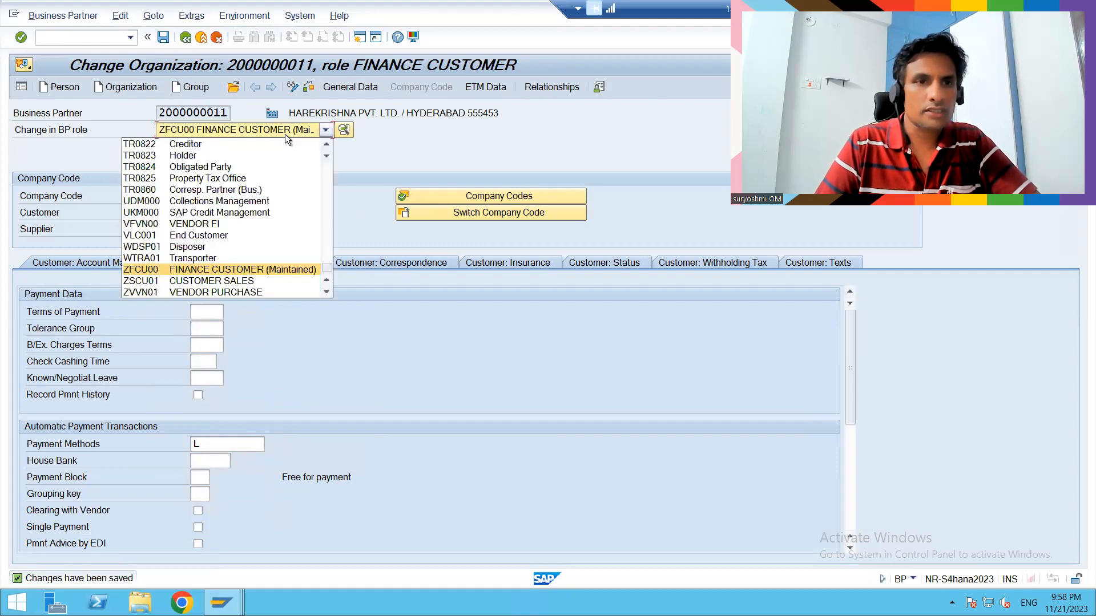
left_click(208, 281)
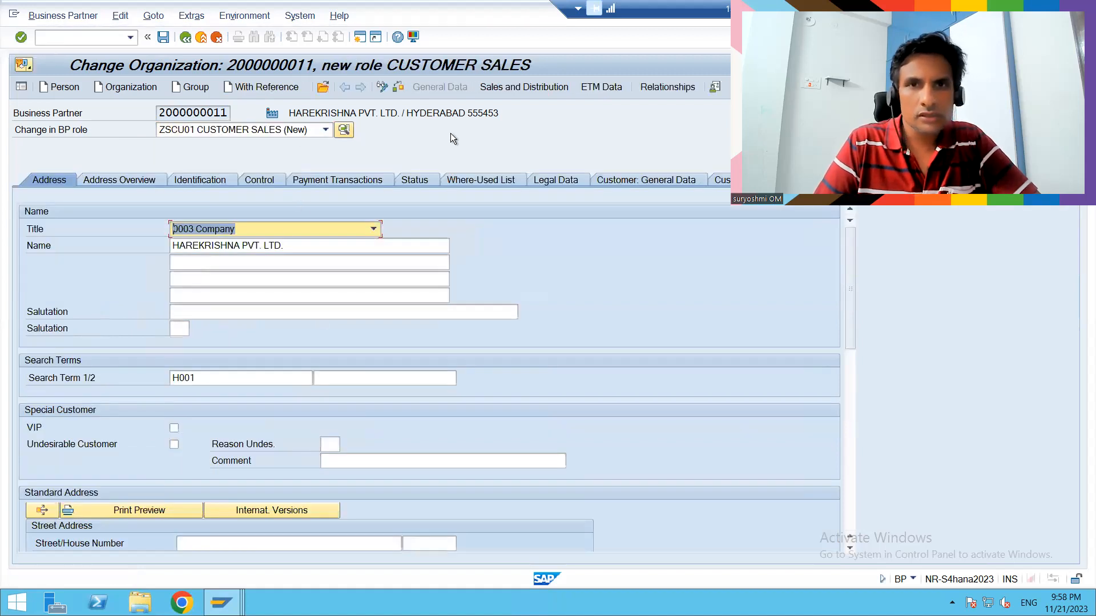
Step: Open the sales and distribution data for sales organization HUS1, distribution channel H1 and division HH
left_click(516, 89)
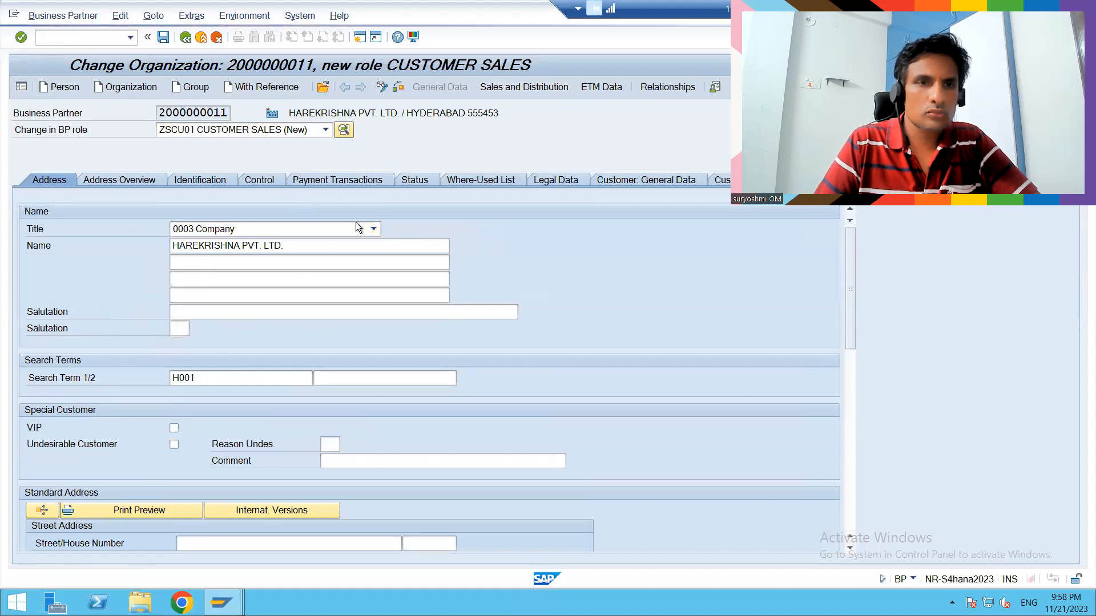
type("HUS1")
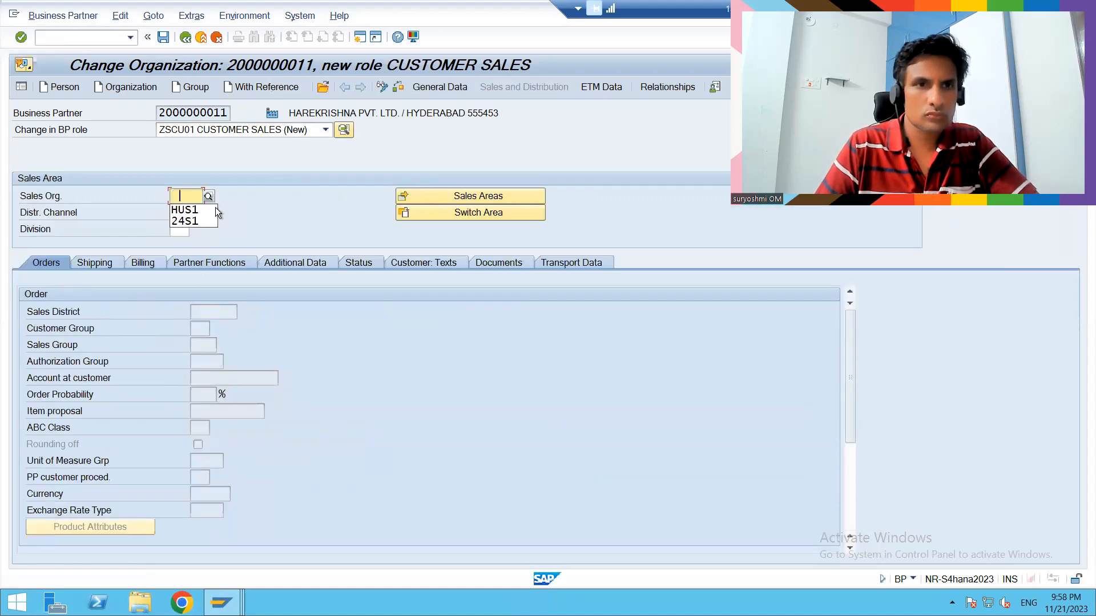
type("H1")
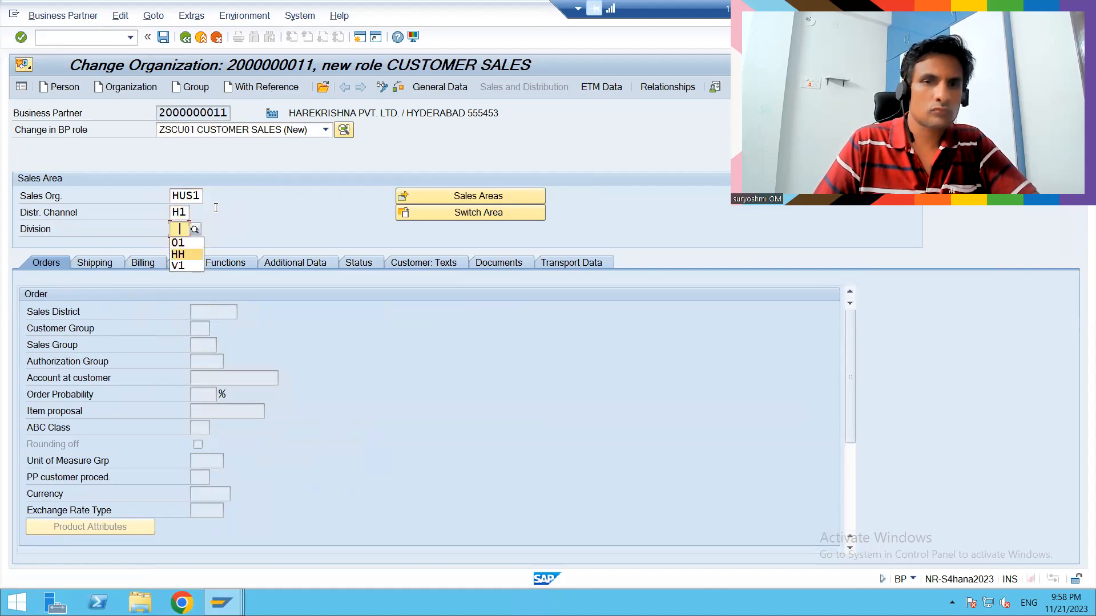
type("HH")
key("Return")
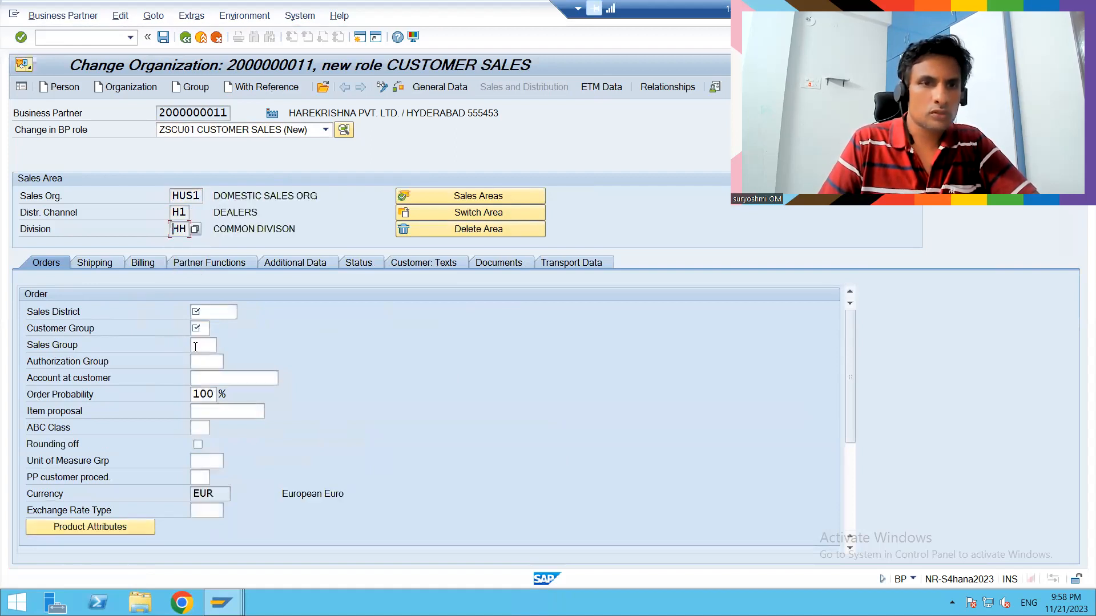
Step: Enter sales district NORTH and customer group A2 in the order data of the sales area
left_click(217, 313)
key("Down")
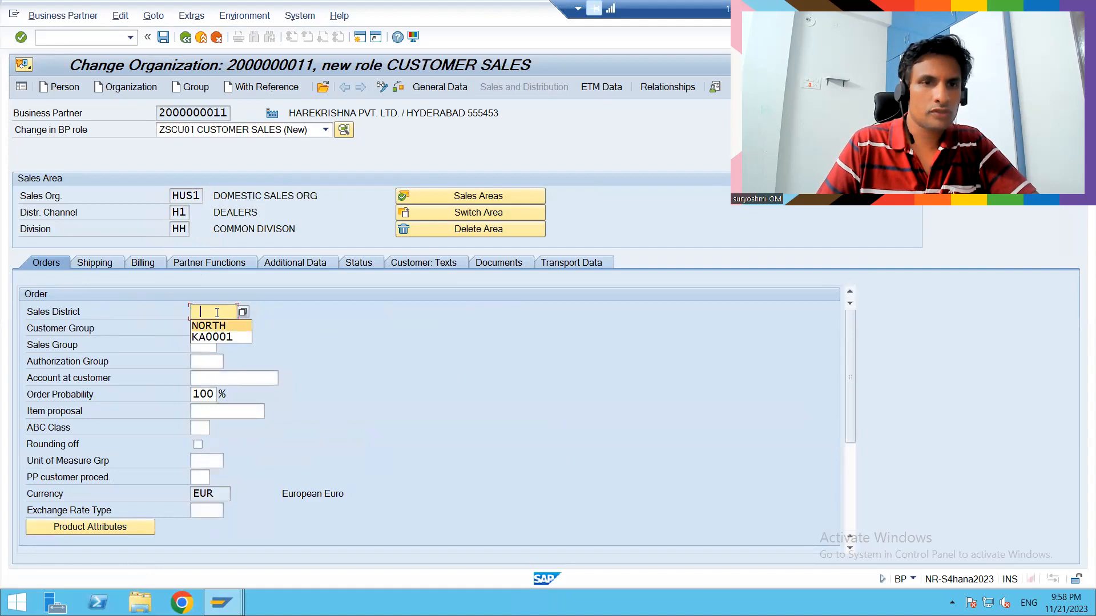
key("Return")
key("Tab")
key("Down")
key("Return")
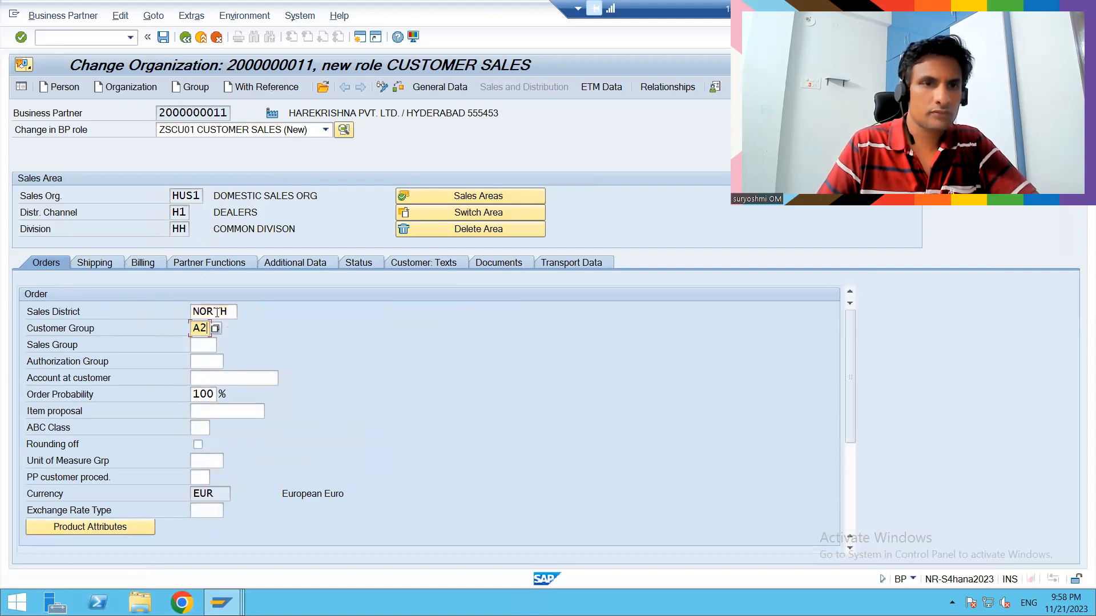
key("Return")
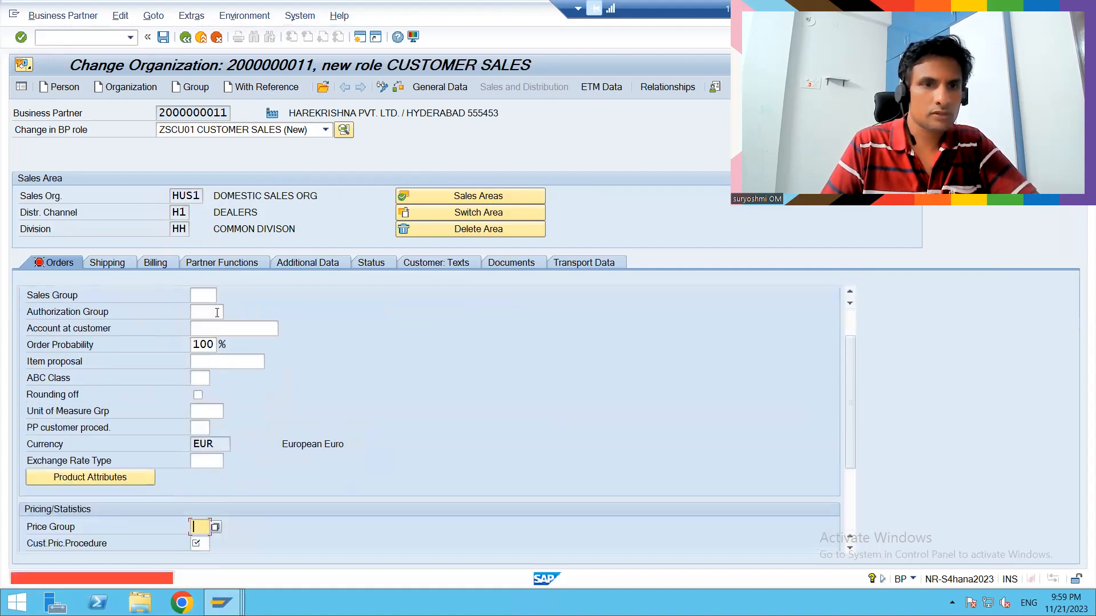
Step: Set the price group to 01 and the customer pricing procedure to 1 in the pricing data
key("Down")
key("Return")
key("Tab")
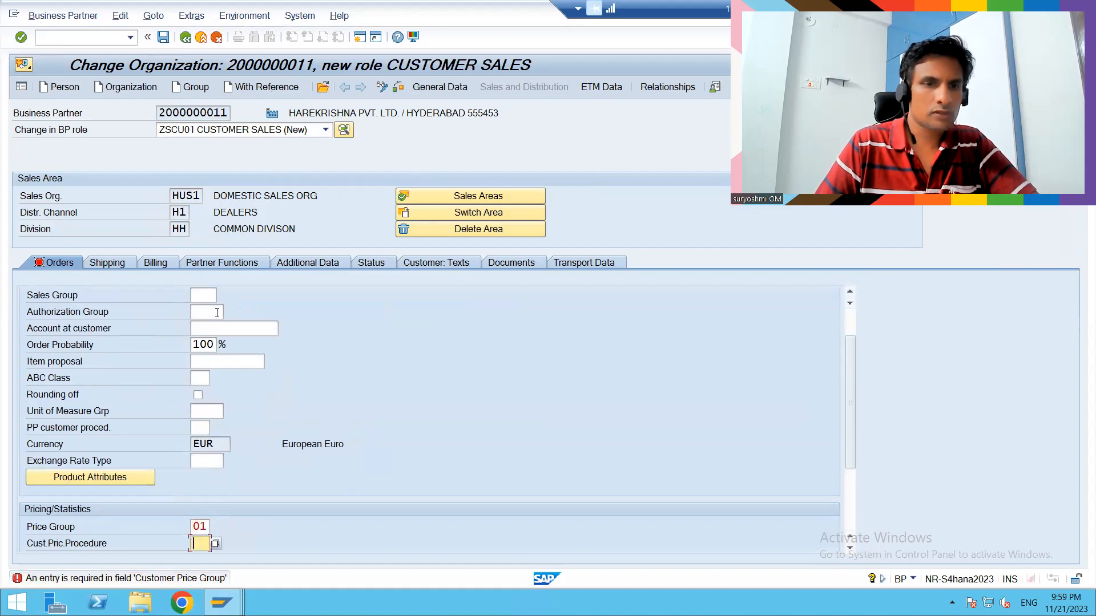
key("Down")
key("Return")
key("Return")
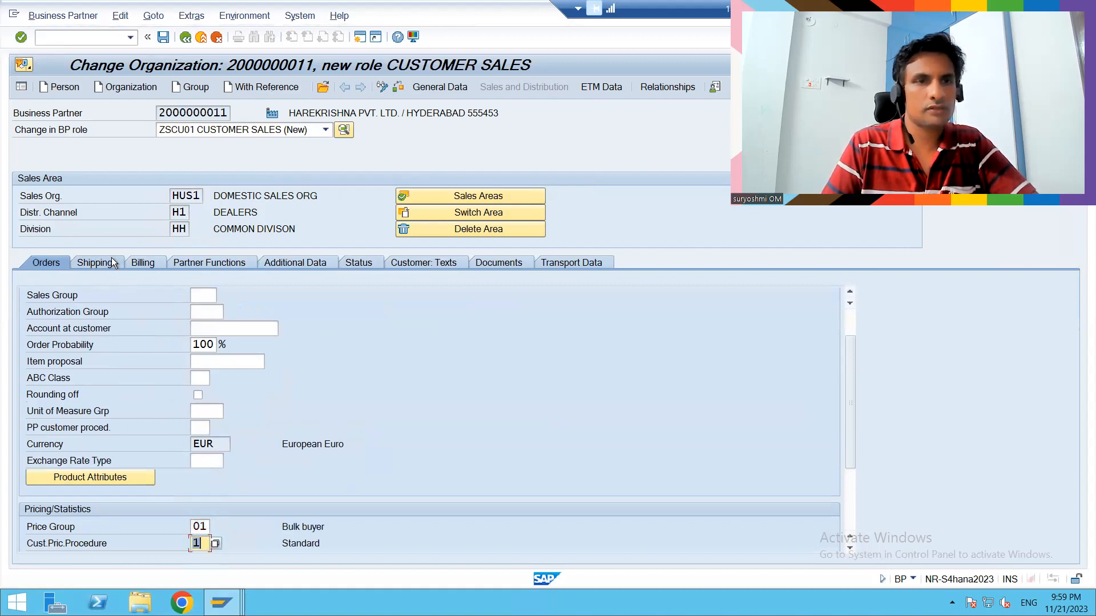
Step: Enter delivery priority 01, delivering plant HUP1 and shipping conditions 02 in the shipping data
left_click(101, 262)
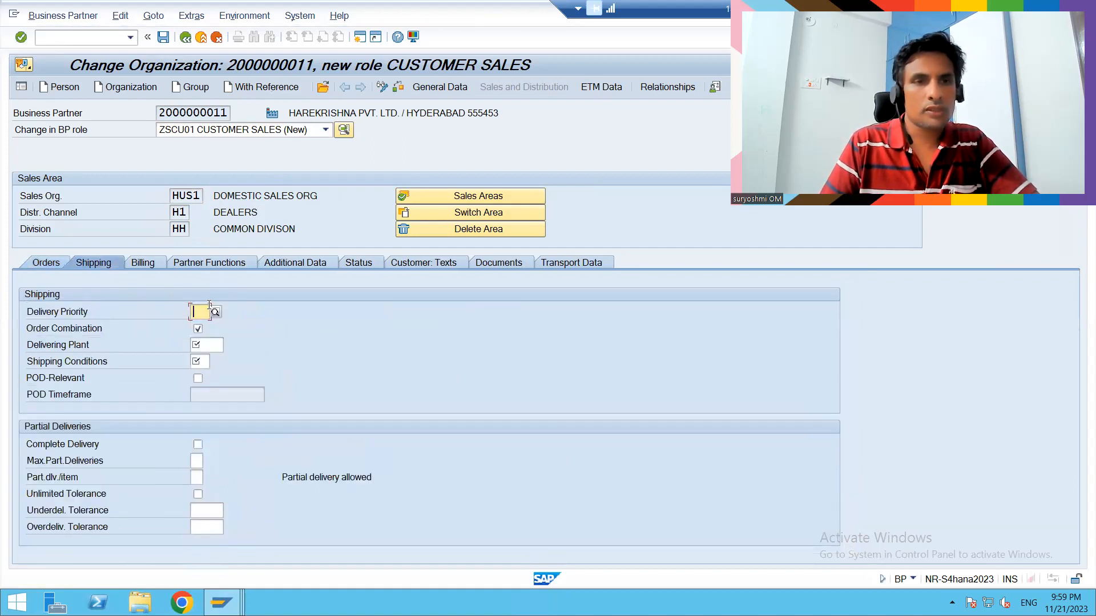
left_click(208, 308)
key("Down")
key("Return")
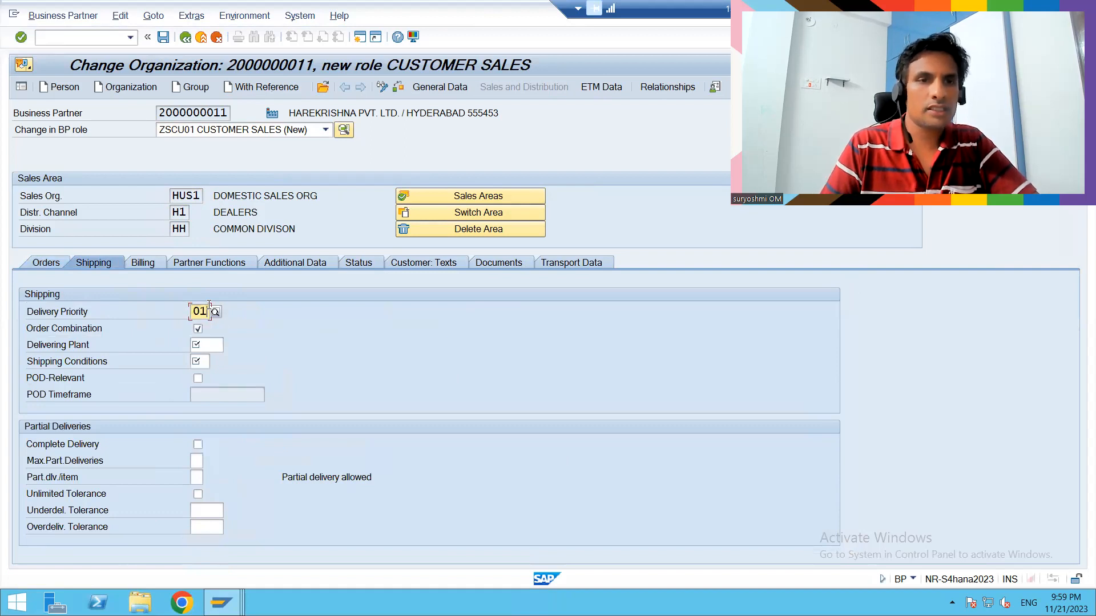
key("Return")
left_click(200, 343)
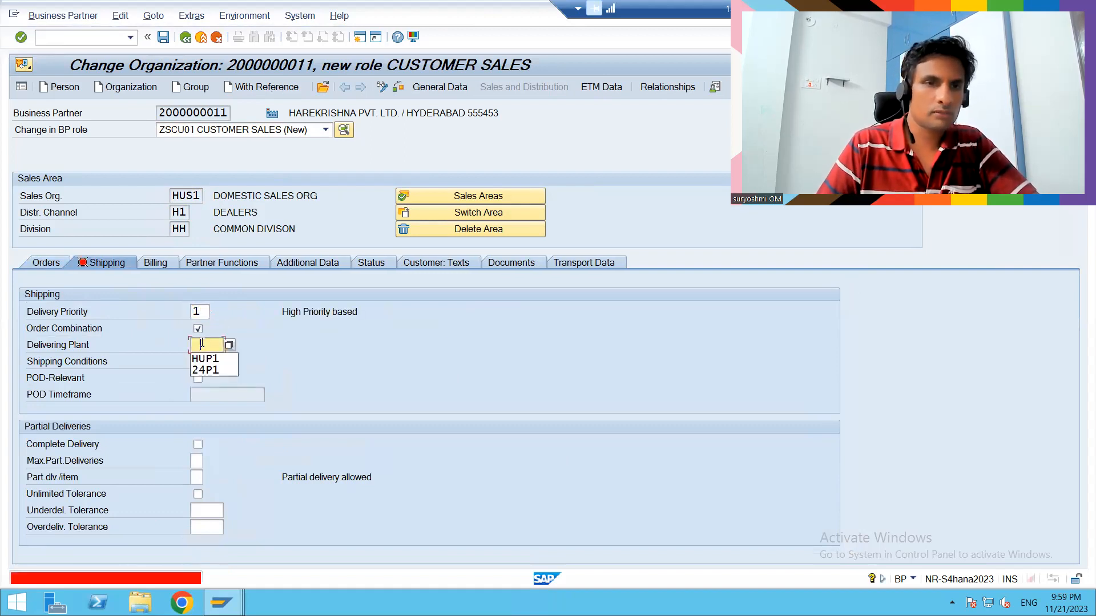
key("Return")
key("Tab")
key("Down")
key("Return")
key("Return")
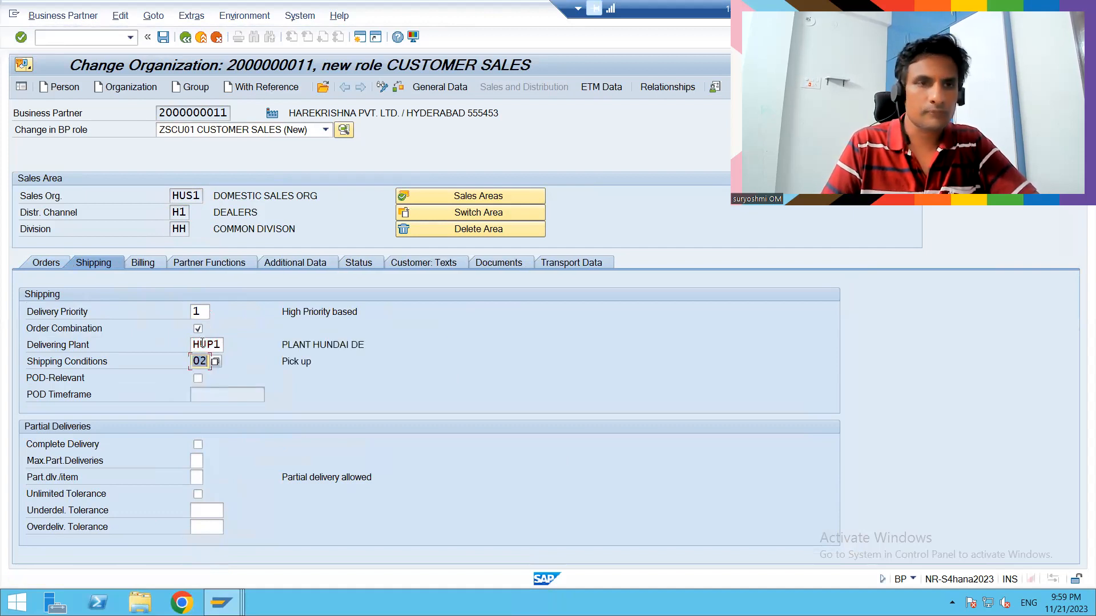
Step: Set invoicing dates and invoice list schedule to 01 in the billing data and enable Rebate and Pricing
left_click(138, 261)
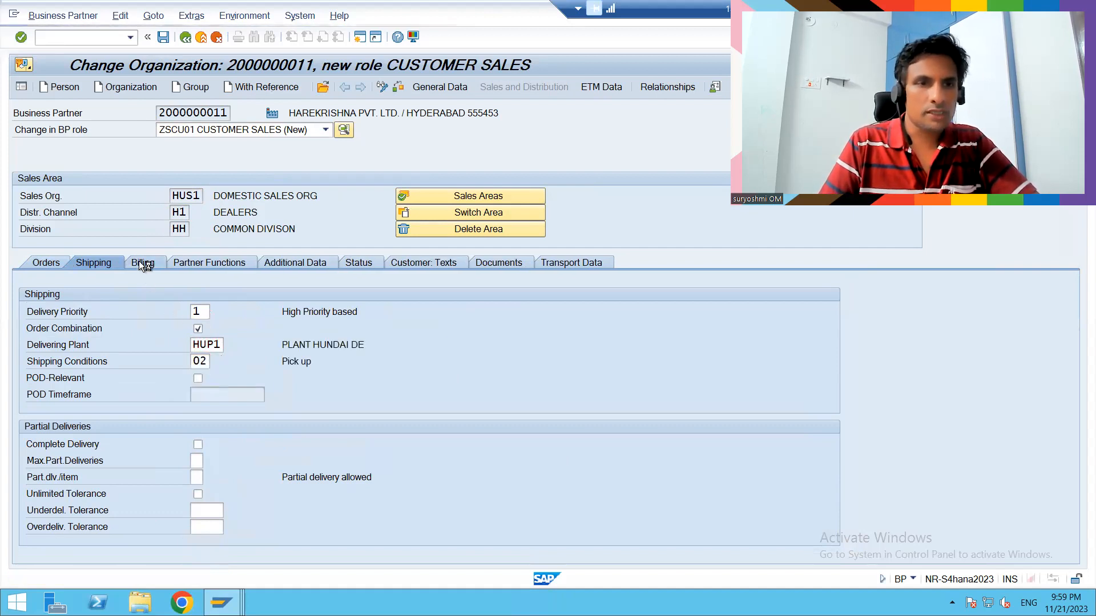
left_click(196, 364)
type("C1")
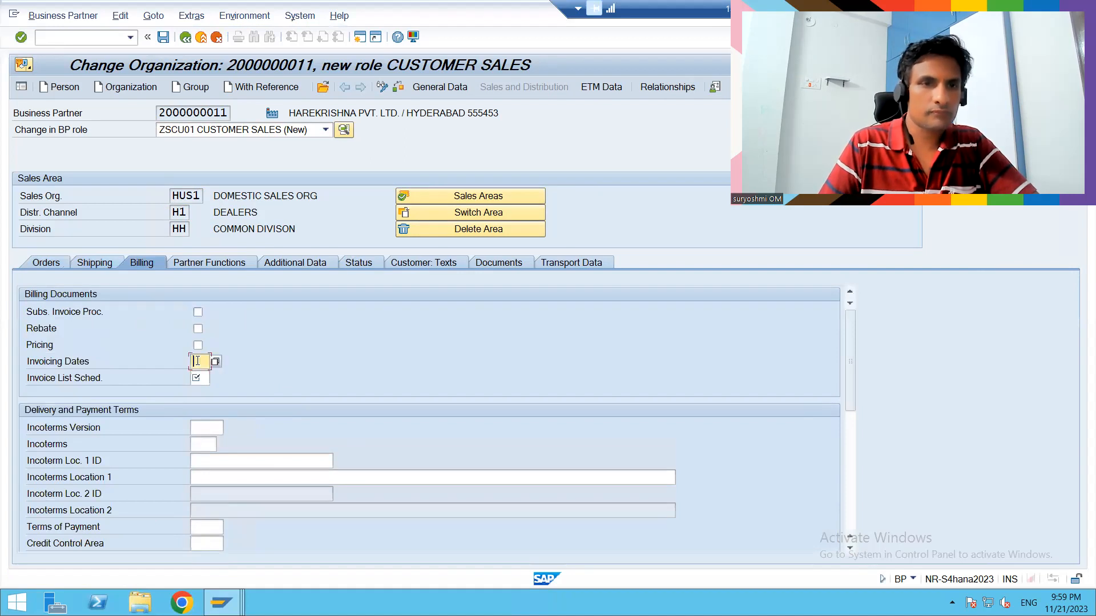
left_click(197, 379)
type("01")
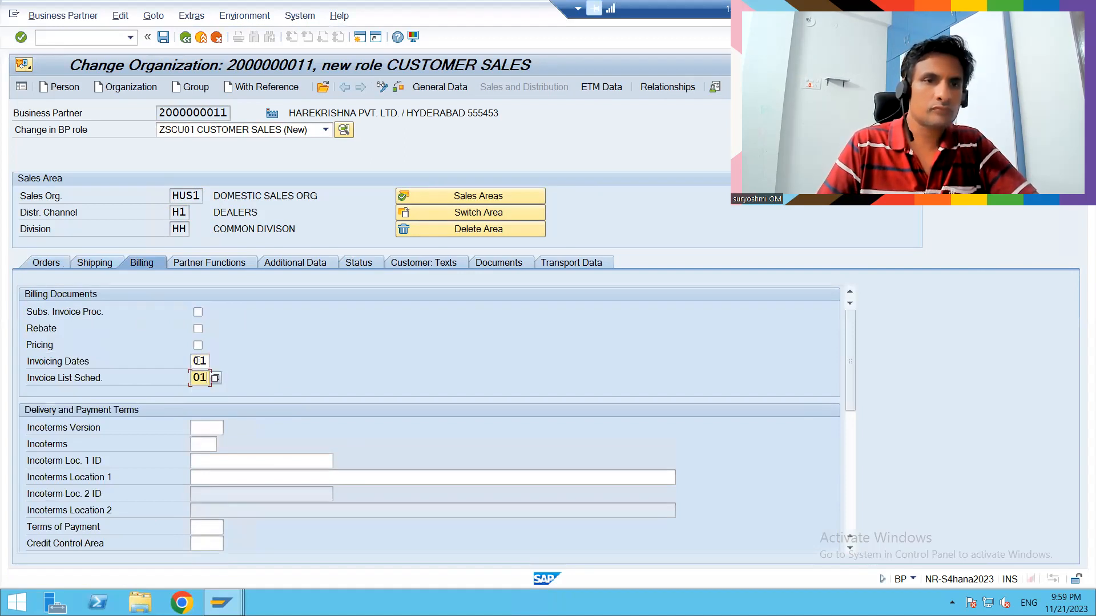
left_click(198, 328)
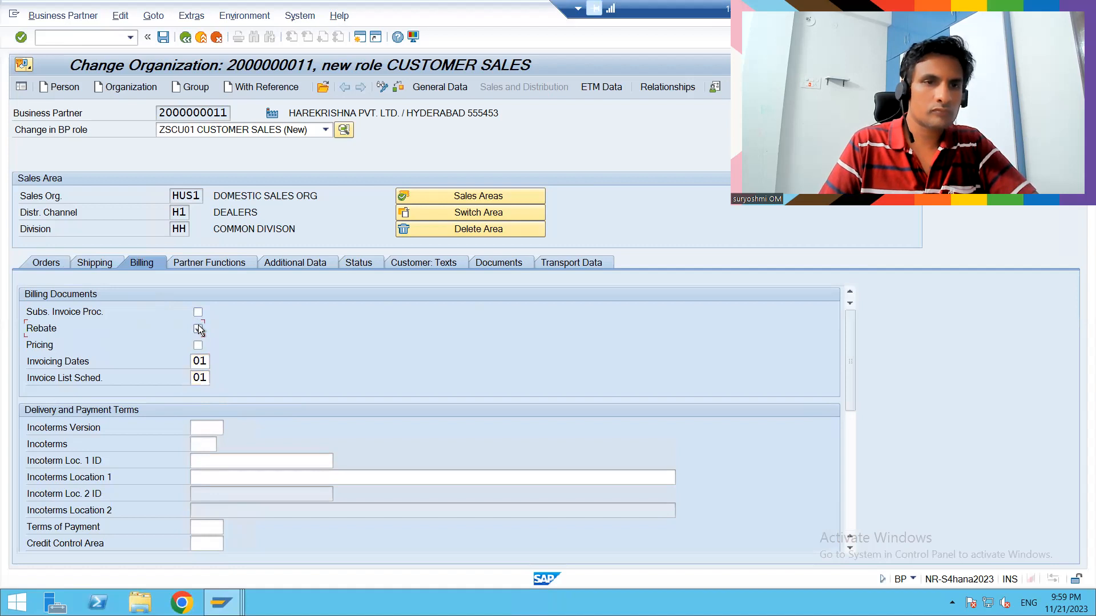
left_click(197, 346)
key("Return")
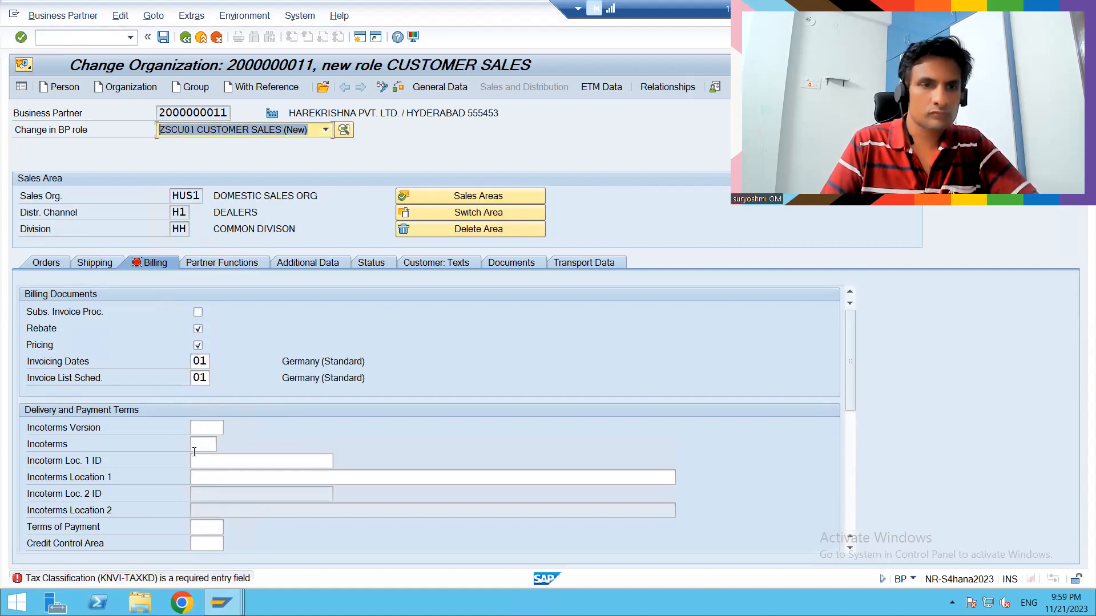
Step: Enter incoterms FOB with incoterms location 1 HYDERABD in the delivery and payment terms
left_click(200, 444)
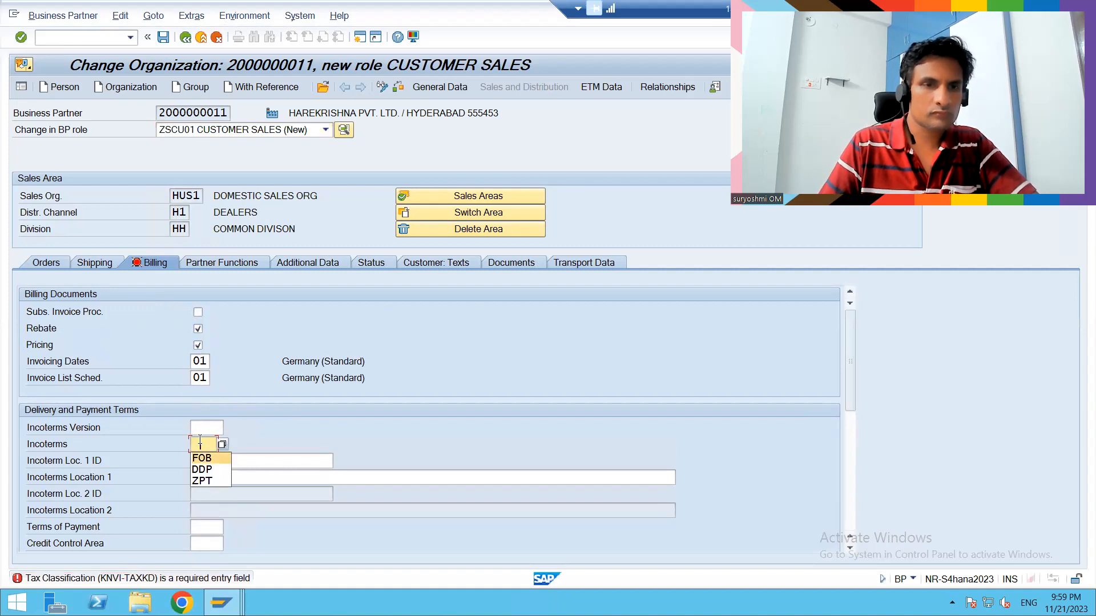
left_click(202, 458)
key("Return")
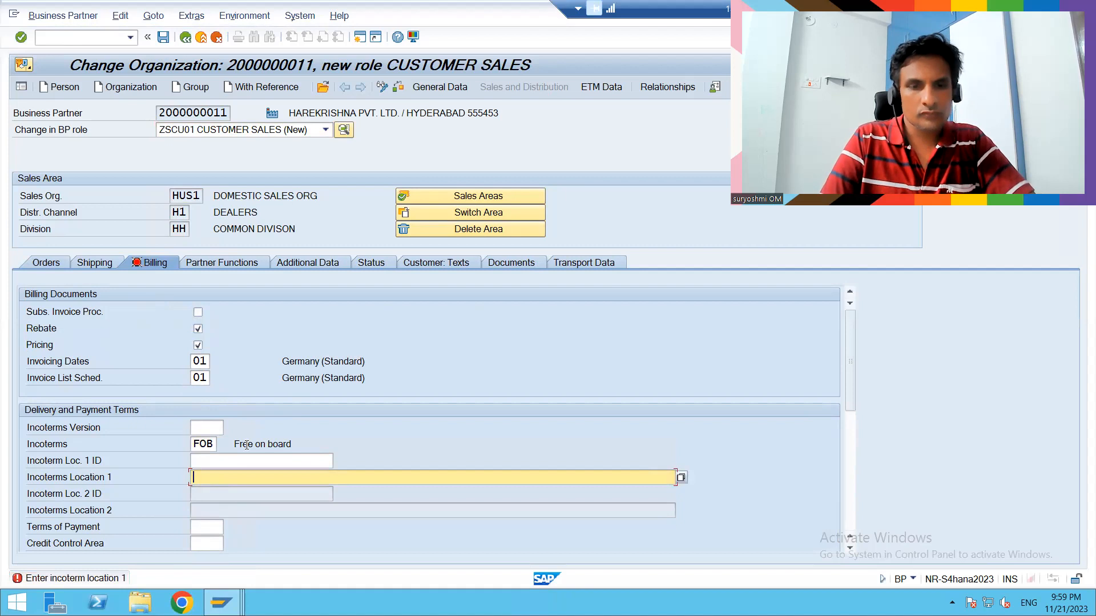
type("HYDERABD")
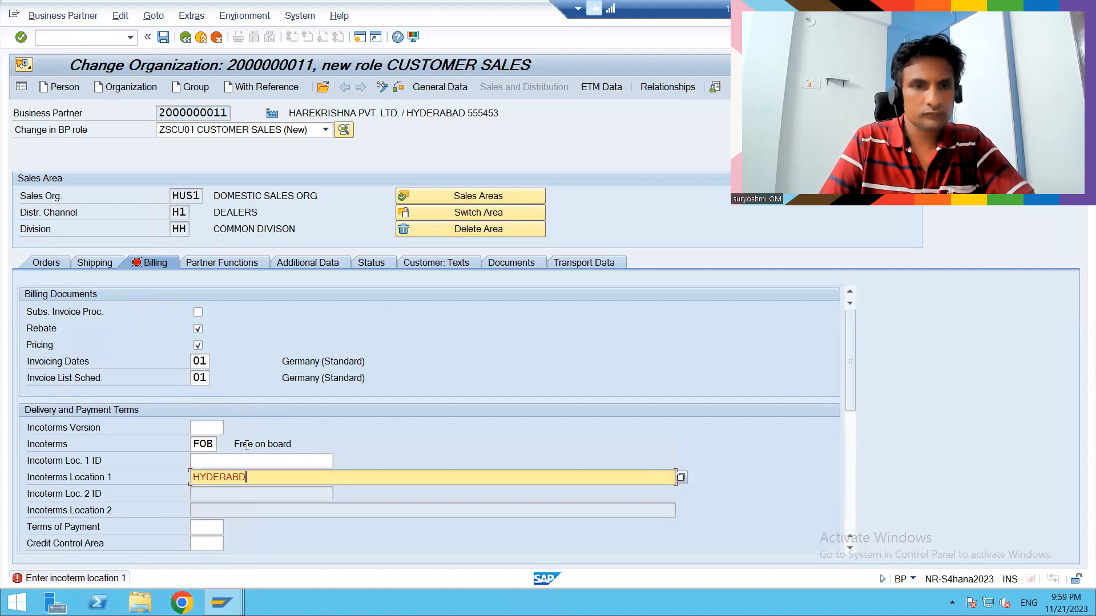
key("Return")
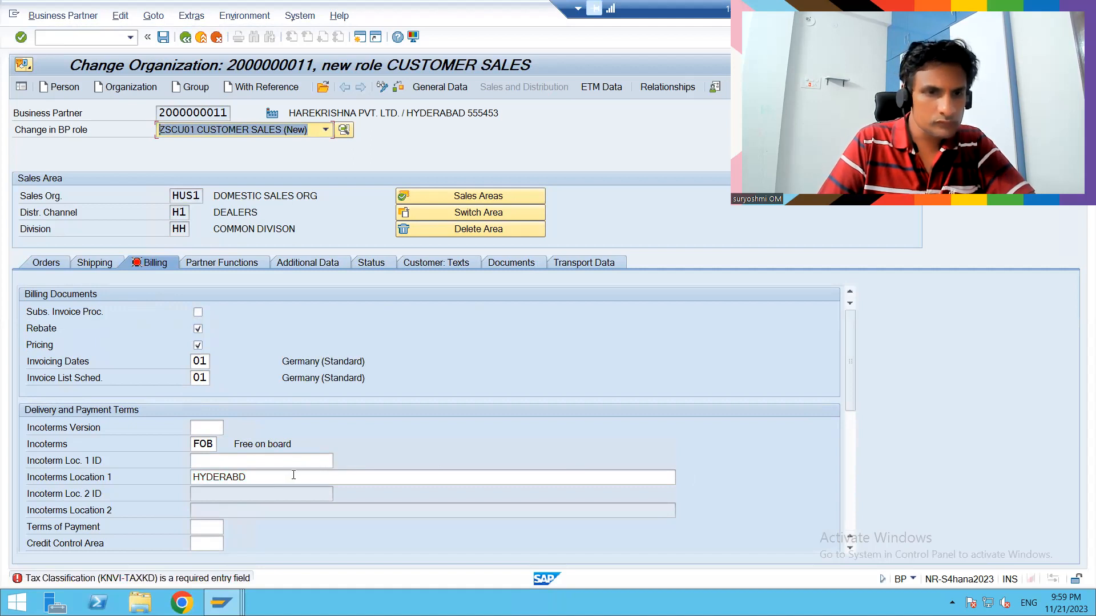
Step: Set the tax classification to 1 for the German output tax condition MWST
left_click(846, 508)
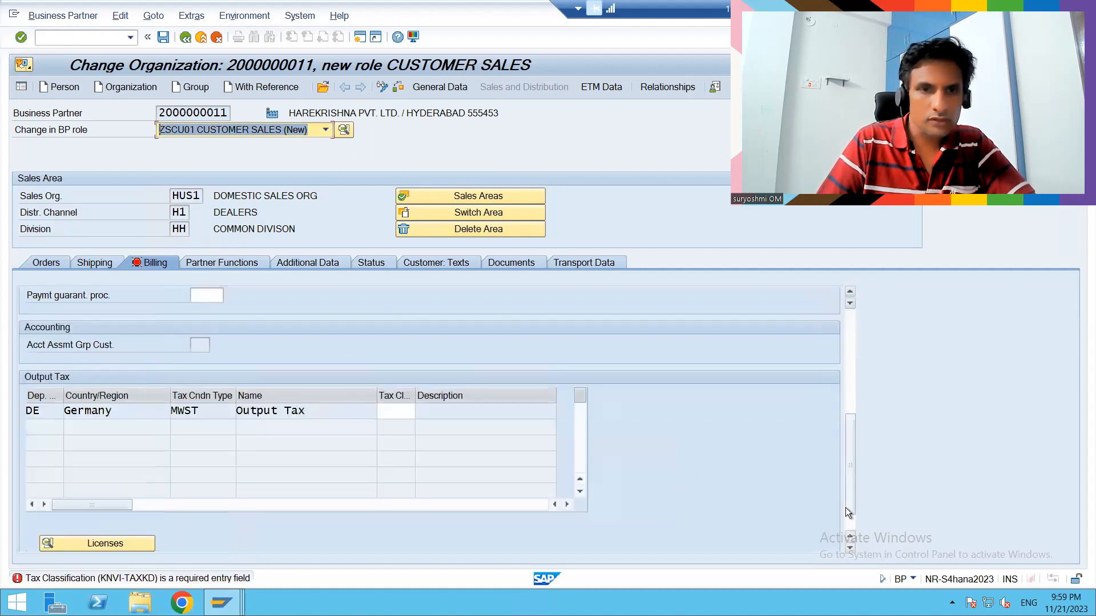
left_click(388, 410)
type("1")
key("Return")
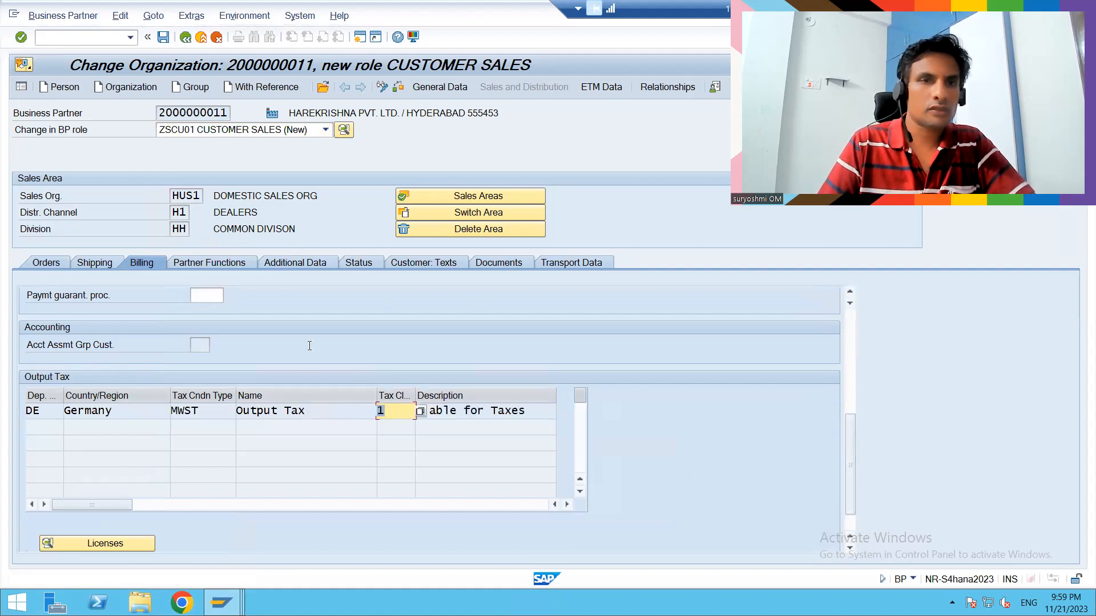
Step: Review the partner functions and save the customer sales role of the business partner
left_click(221, 265)
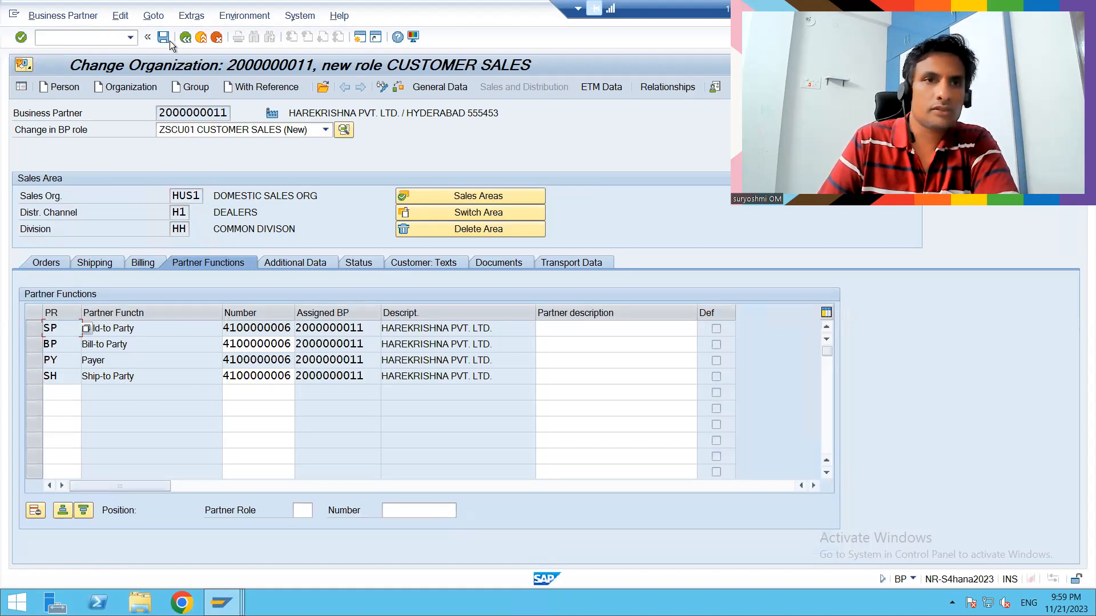
key("ctrl+s")
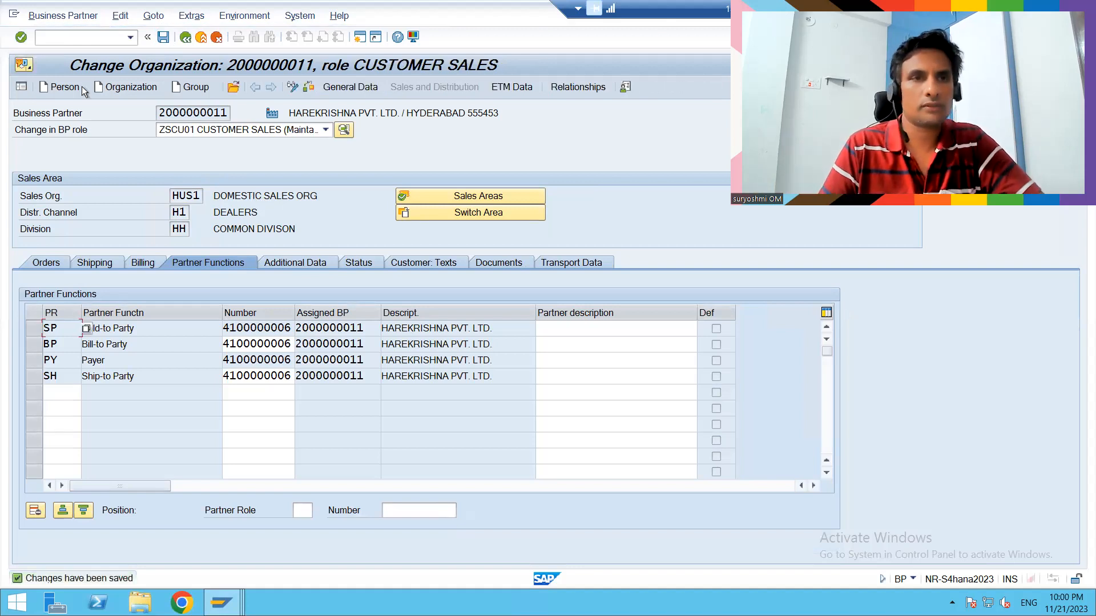
left_click(228, 132)
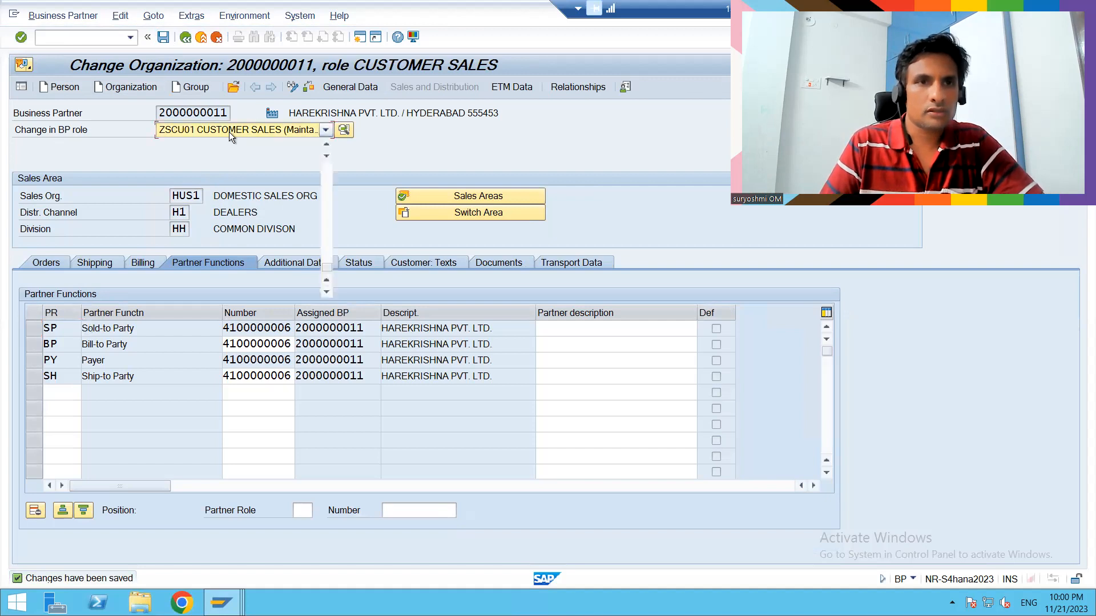
left_click(228, 132)
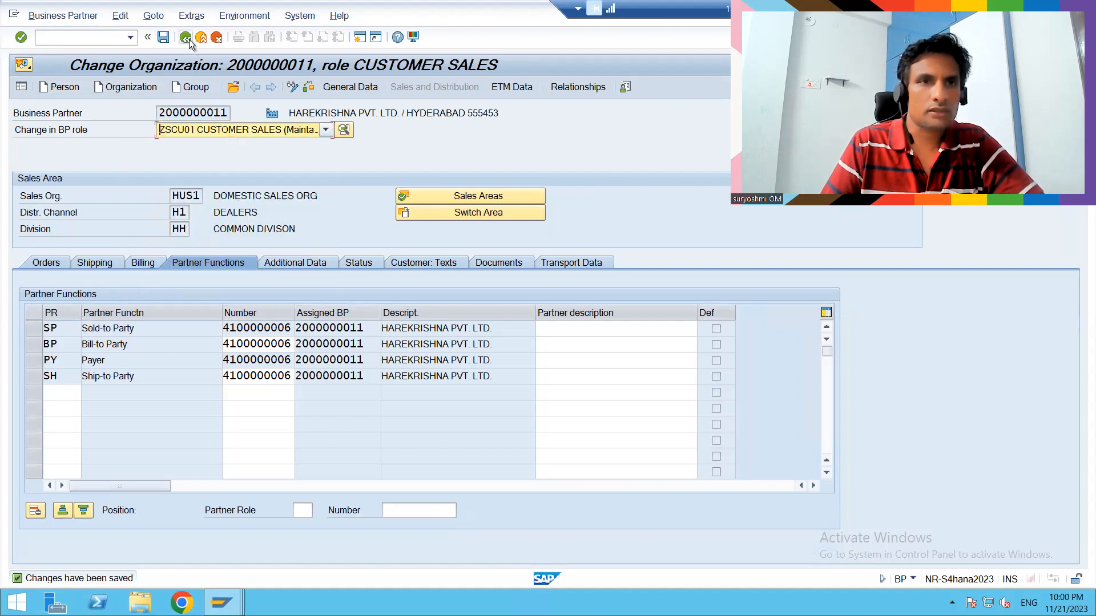
Step: Open the new customer with transaction XD02 for company code HU01 and check its business partner and customer numbers
left_click(120, 37)
type("/NXD02")
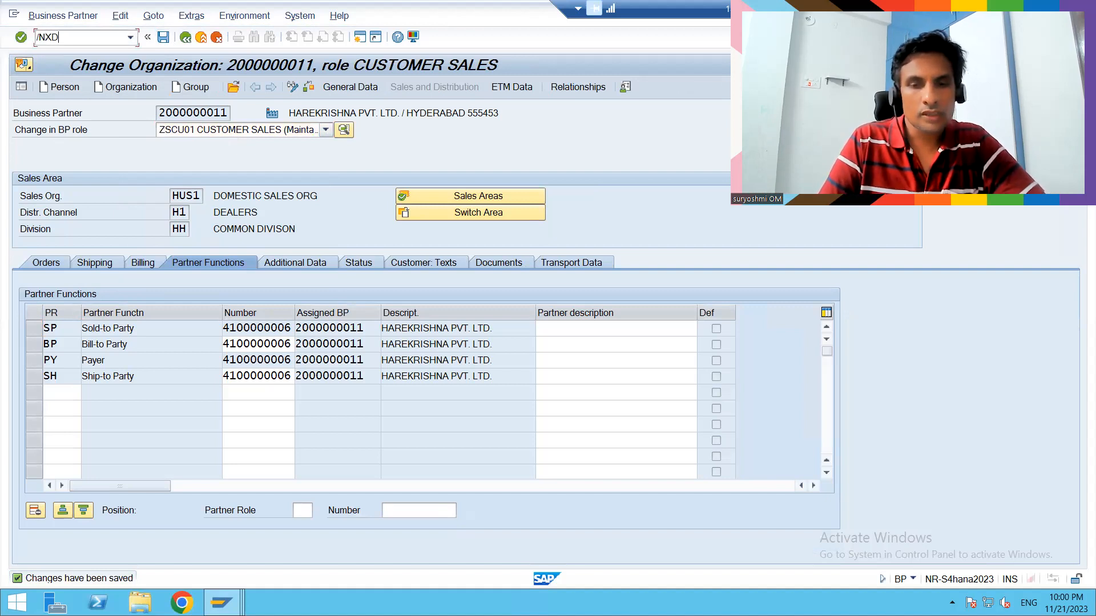
key("Return")
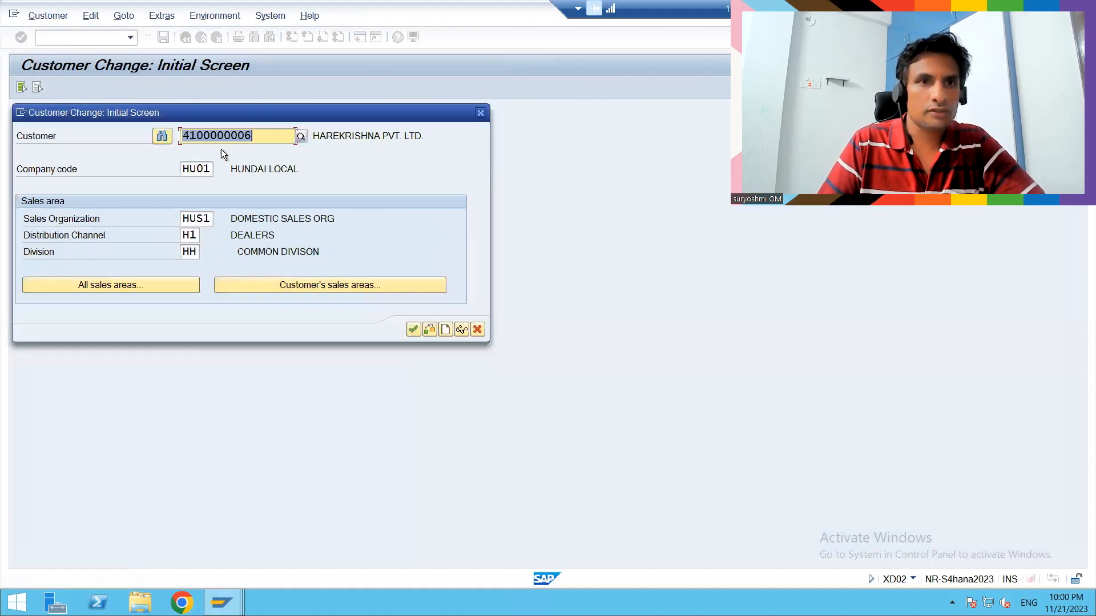
key("Return")
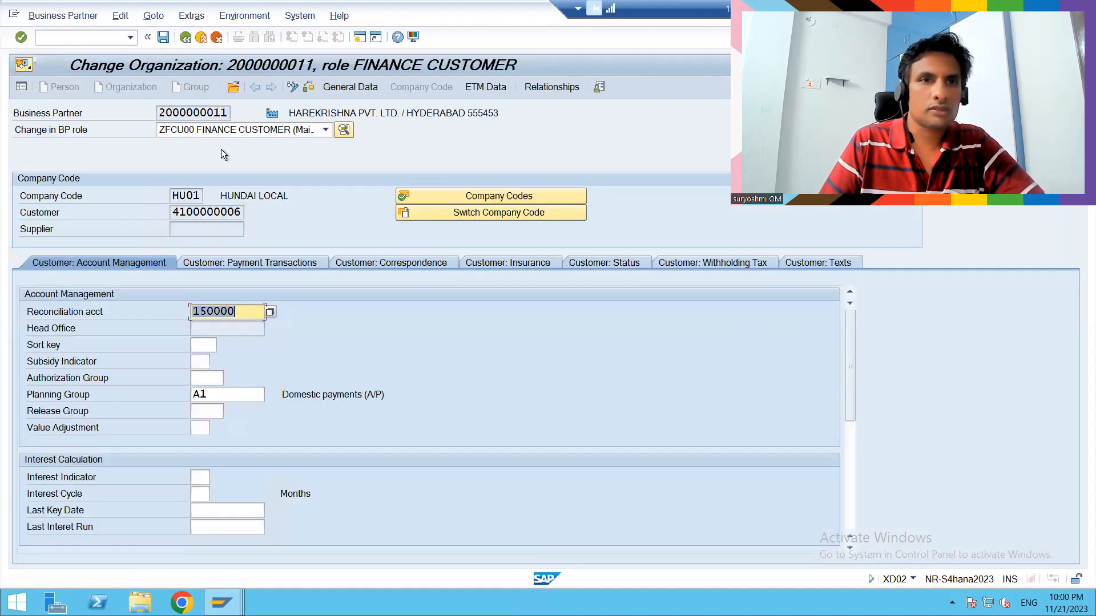
left_click(193, 112)
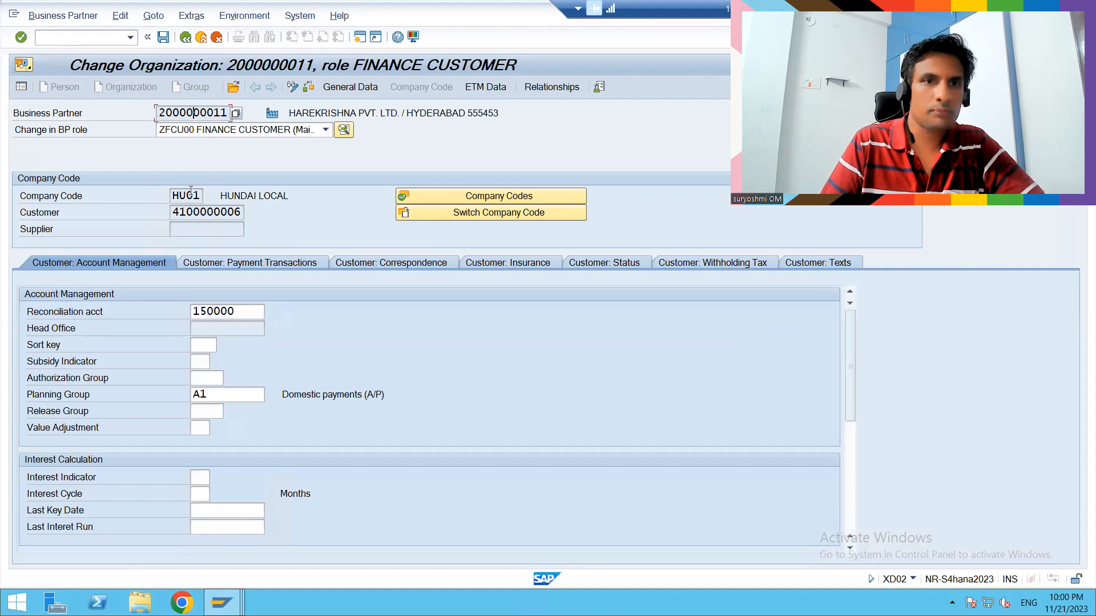
left_click(195, 215)
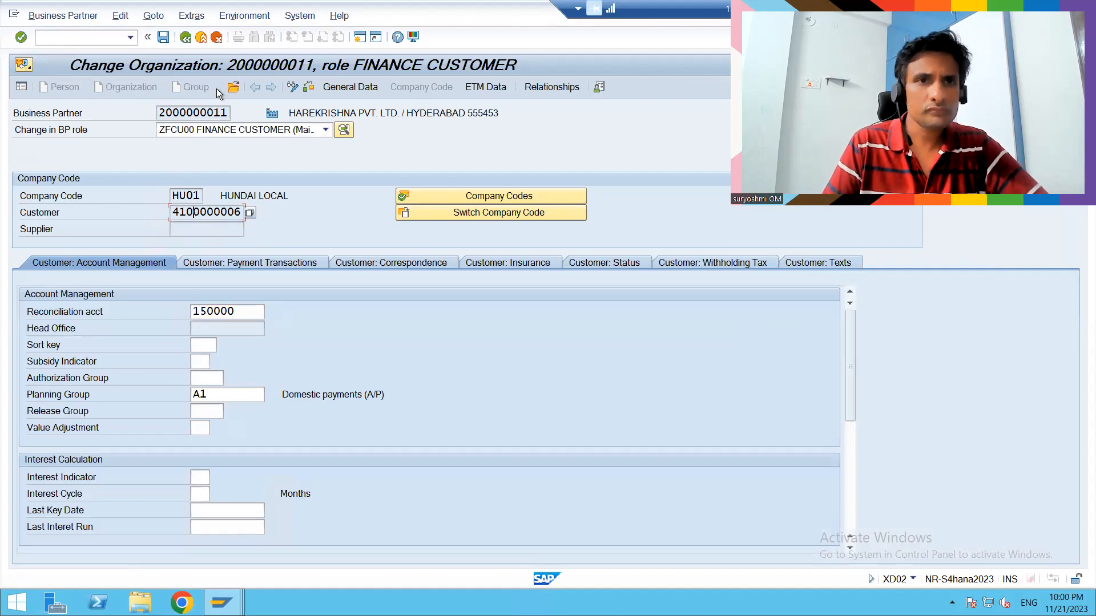
left_click(186, 38)
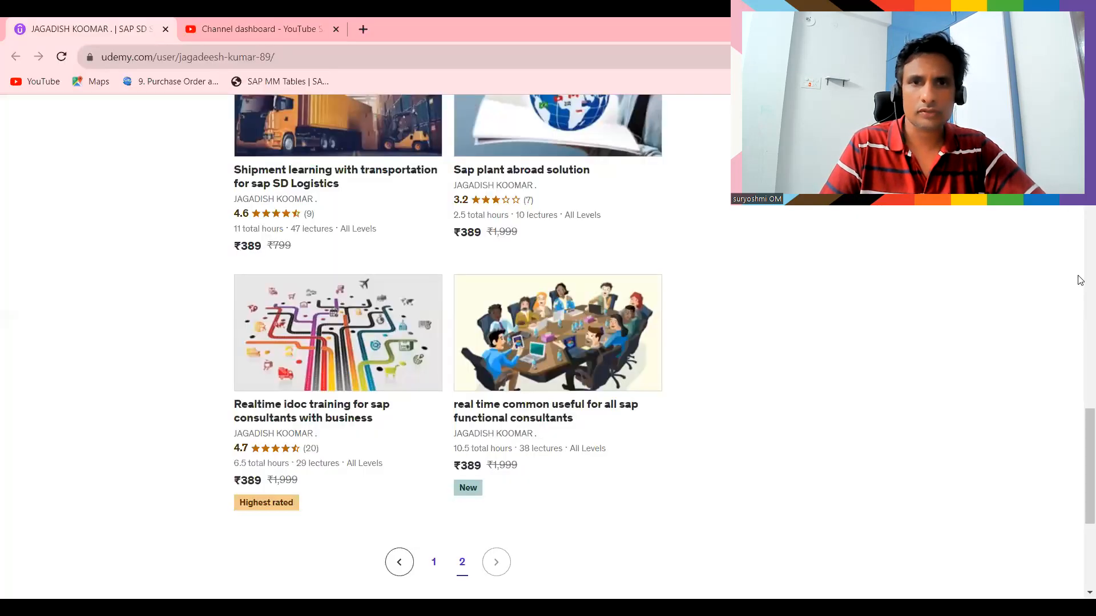
mouse_move(1081, 457)
left_mouse_down()
mouse_move(1075, 378)
mouse_move(1082, 472)
left_mouse_up()
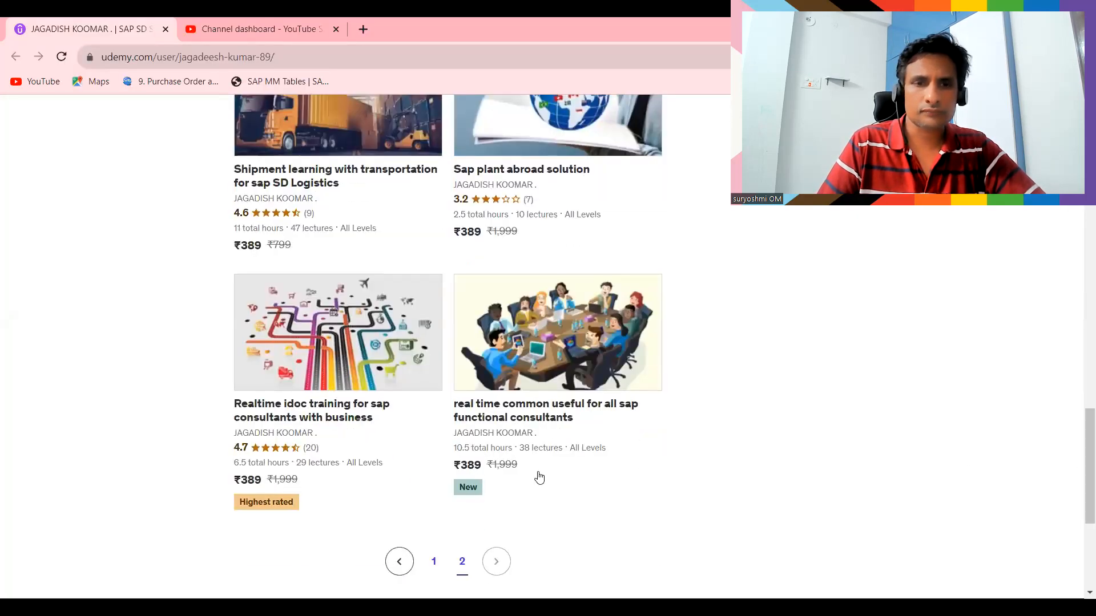
Step: Go to the first page of the instructor's Udemy courses and review the course list and the profile's About me section
left_click(434, 562)
left_click_drag(1080, 478, 1080, 254)
scroll(1080, 274, "down", 8)
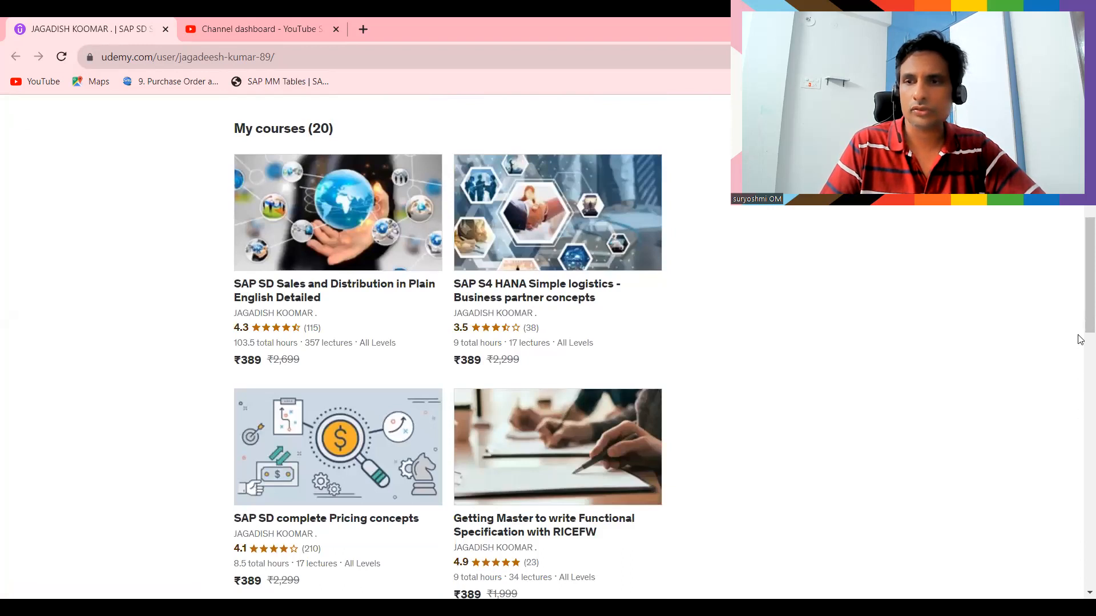
left_click_drag(1080, 315, 1080, 251)
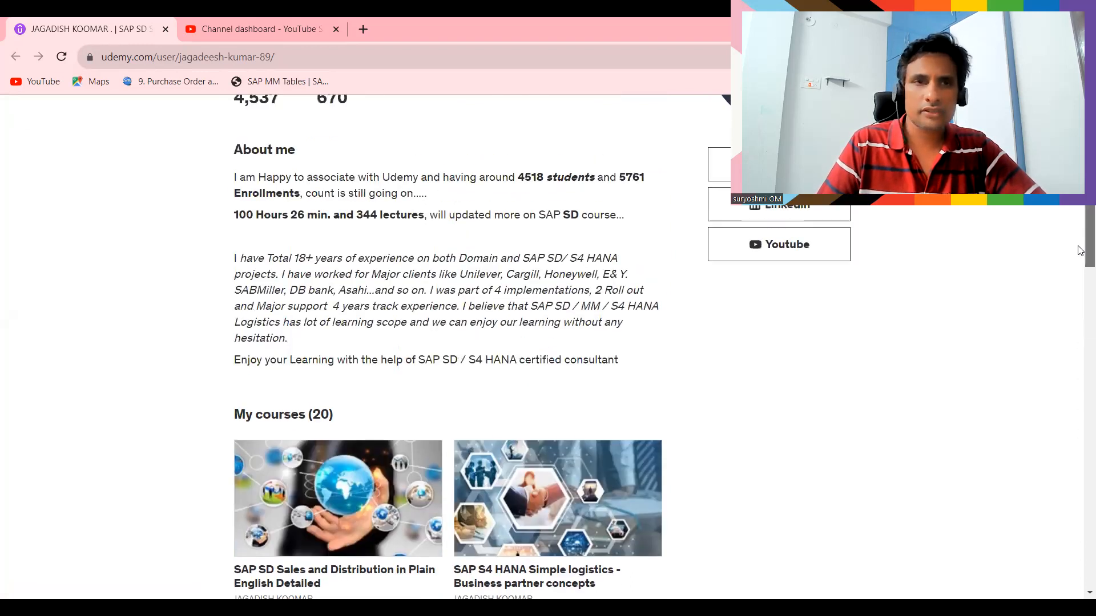
scroll(1081, 251, "up", 3)
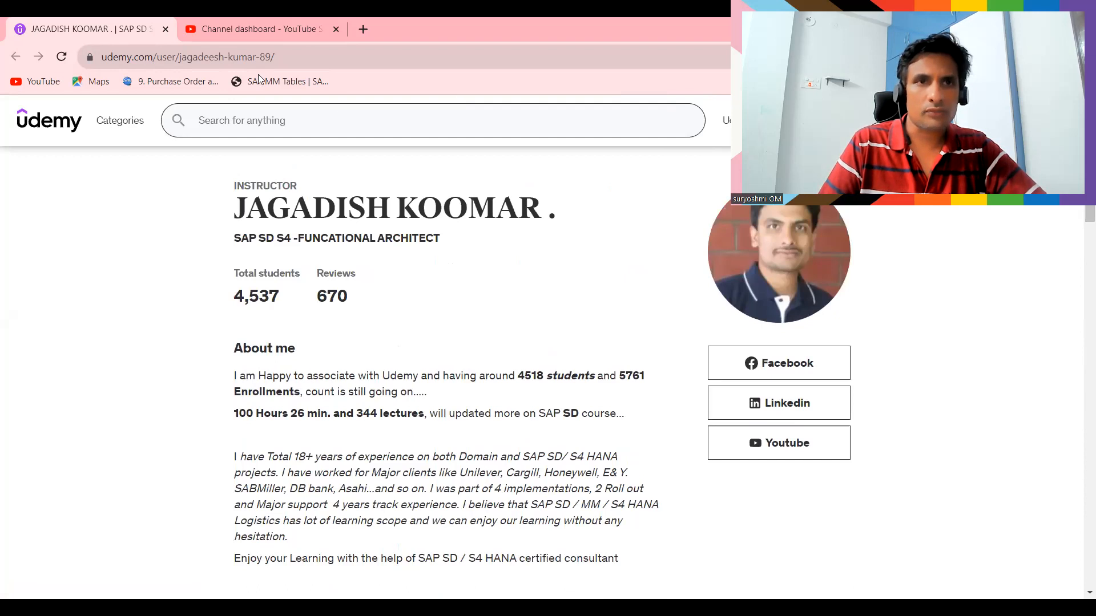
Step: Switch to the YouTube Studio channel dashboard, search the channel for BP videos, and close the search results after reviewing them
left_click(222, 28)
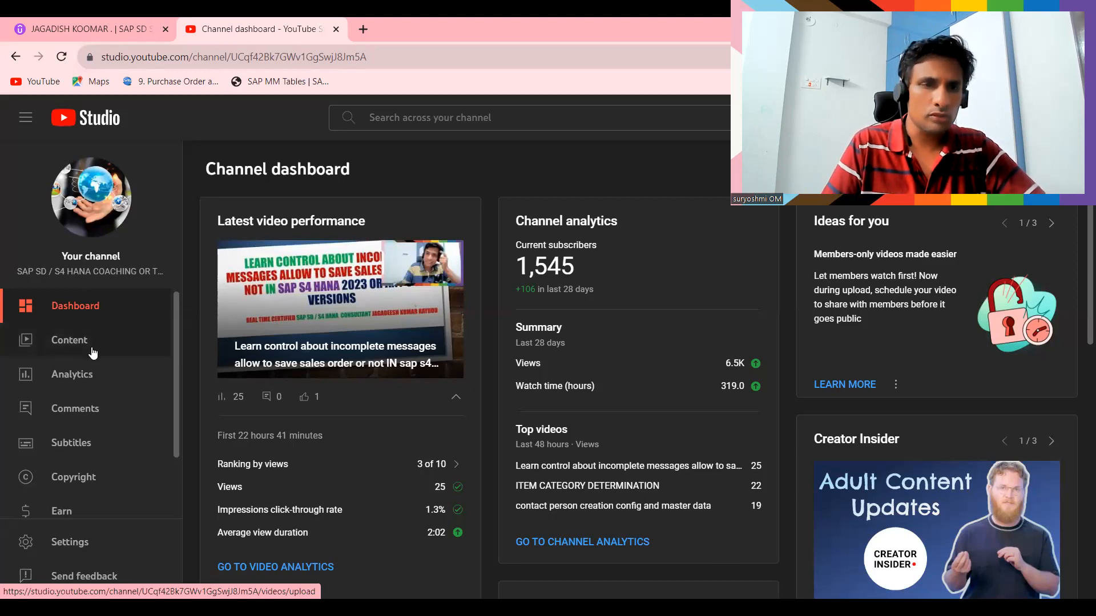
scroll(177, 485, "down", 1)
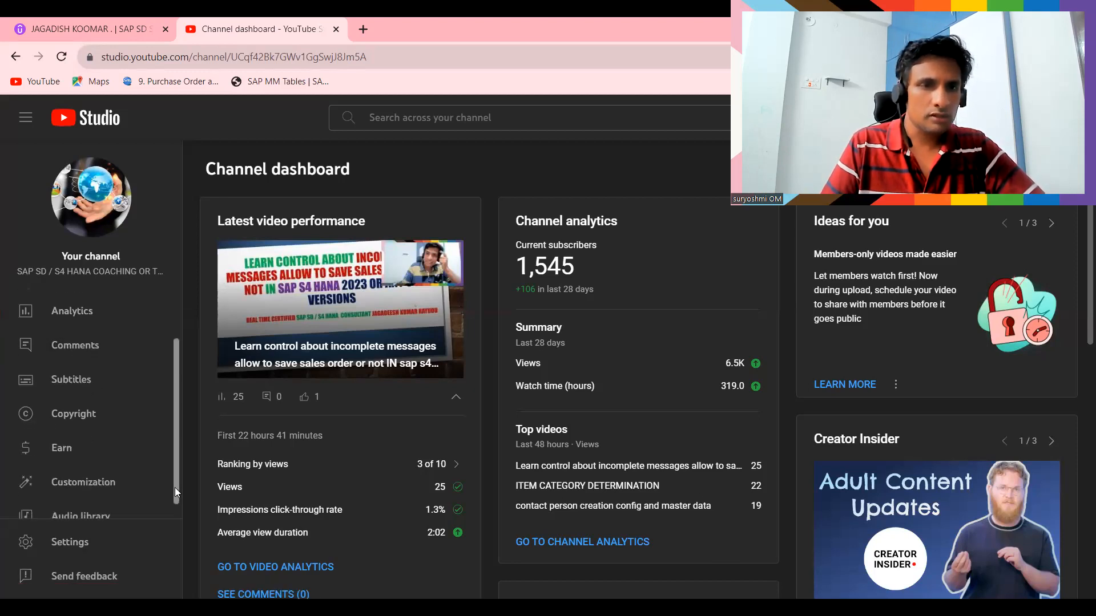
scroll(175, 487, "up", 1)
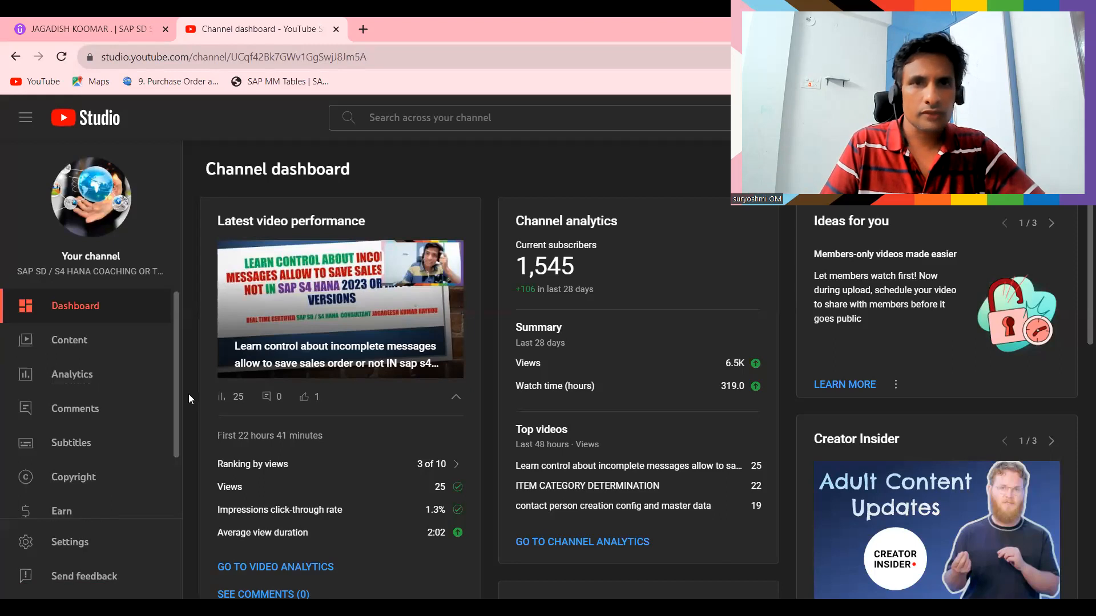
left_click(380, 113)
type("BP")
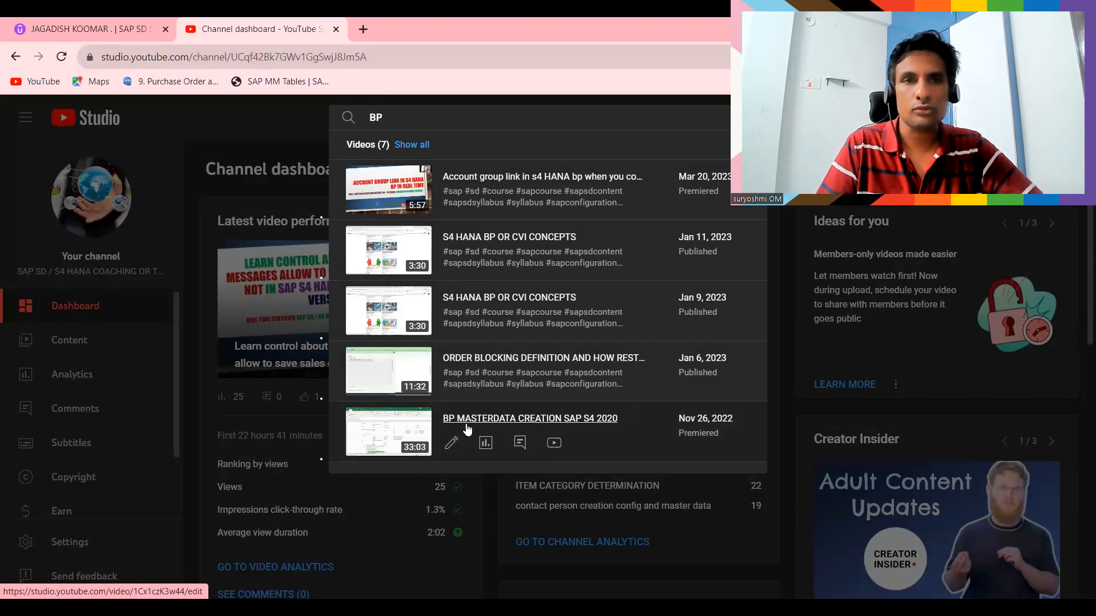
left_click(268, 133)
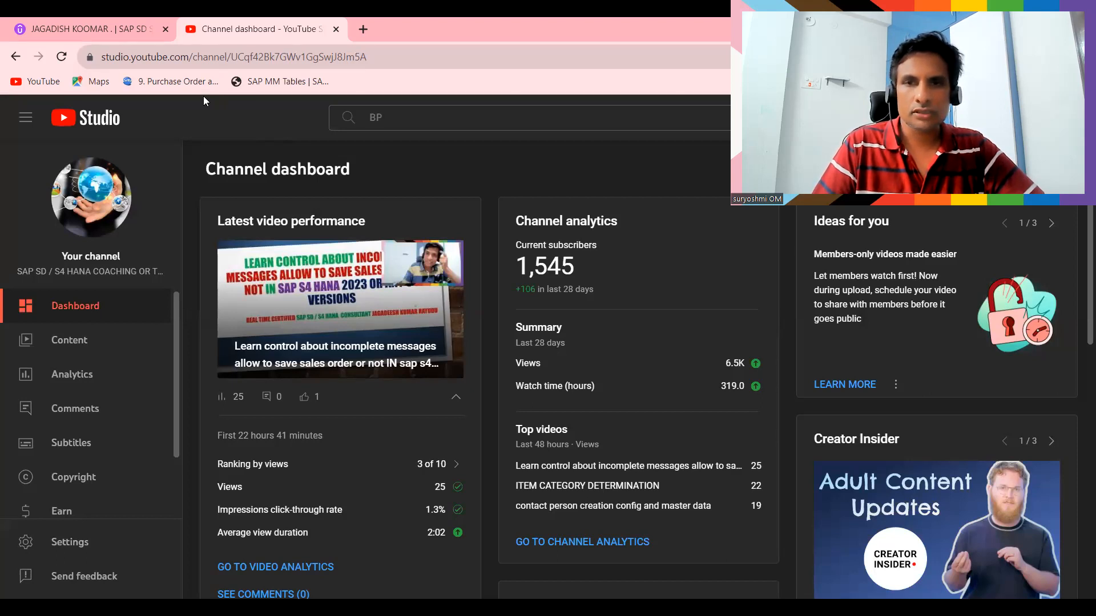
Step: Switch to the slide presentation and go back to the title slide on business partner customer creation
key("alt+Tab")
key("Left")
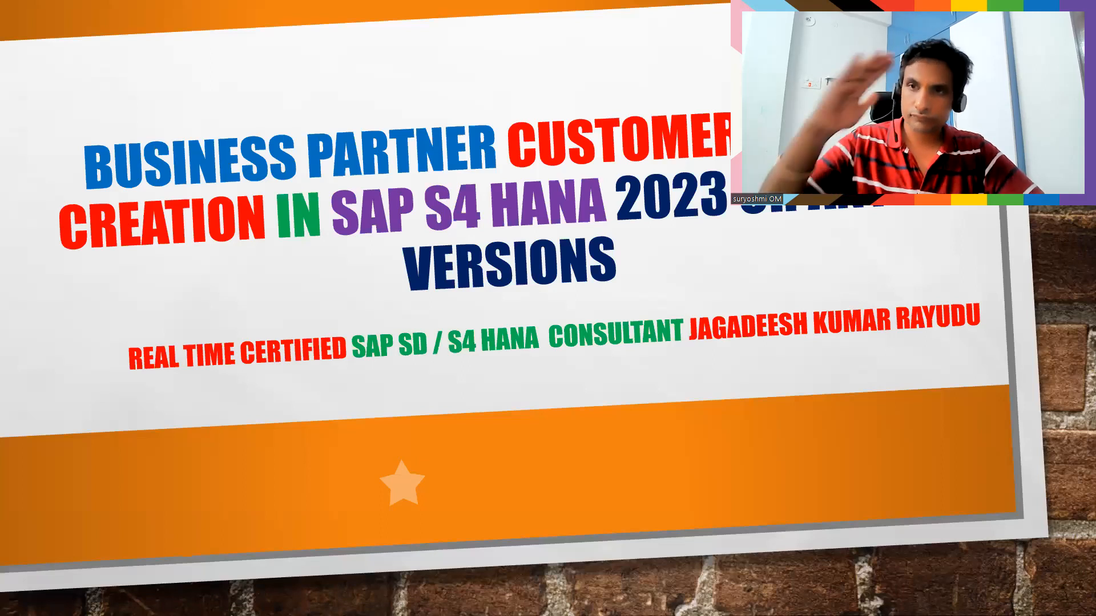